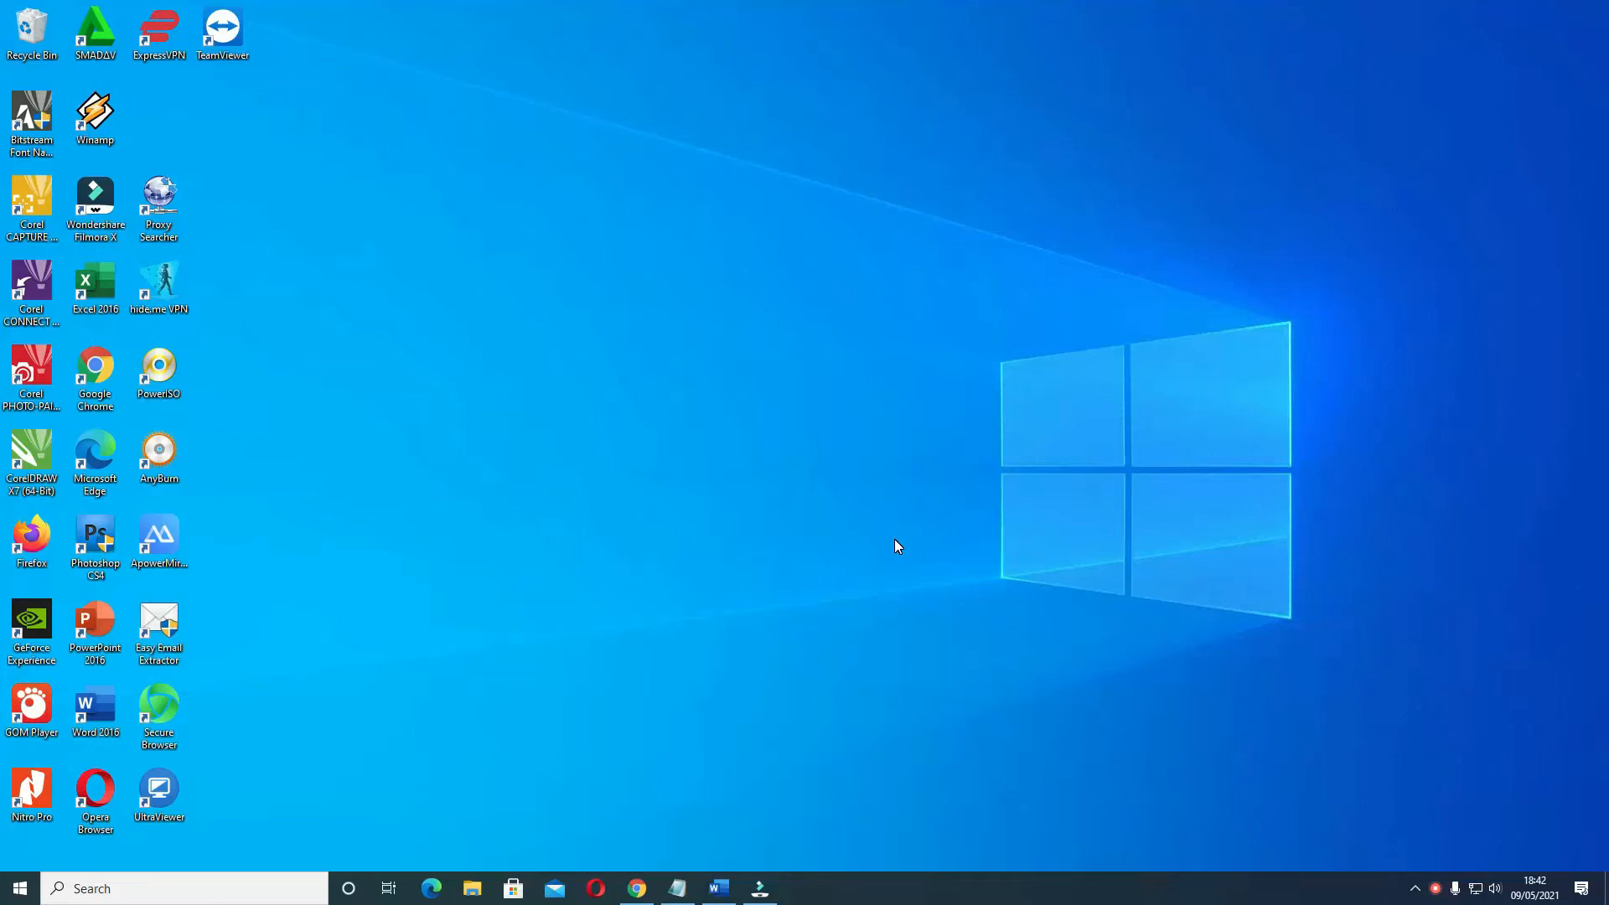
double_click(103, 376)
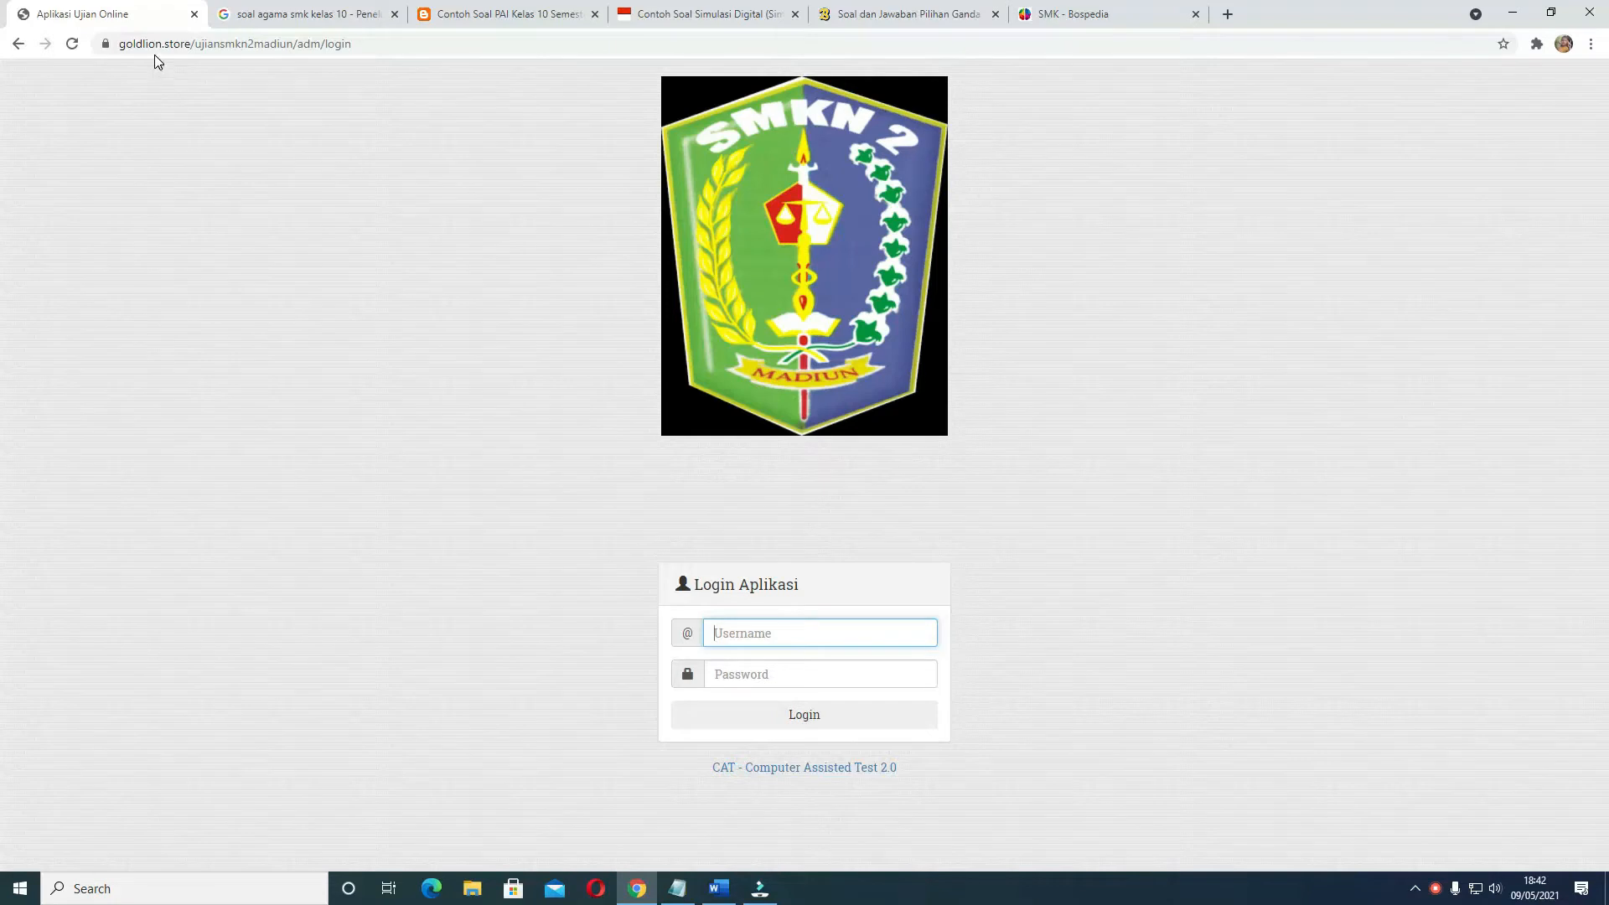
drag(156, 43, 248, 50)
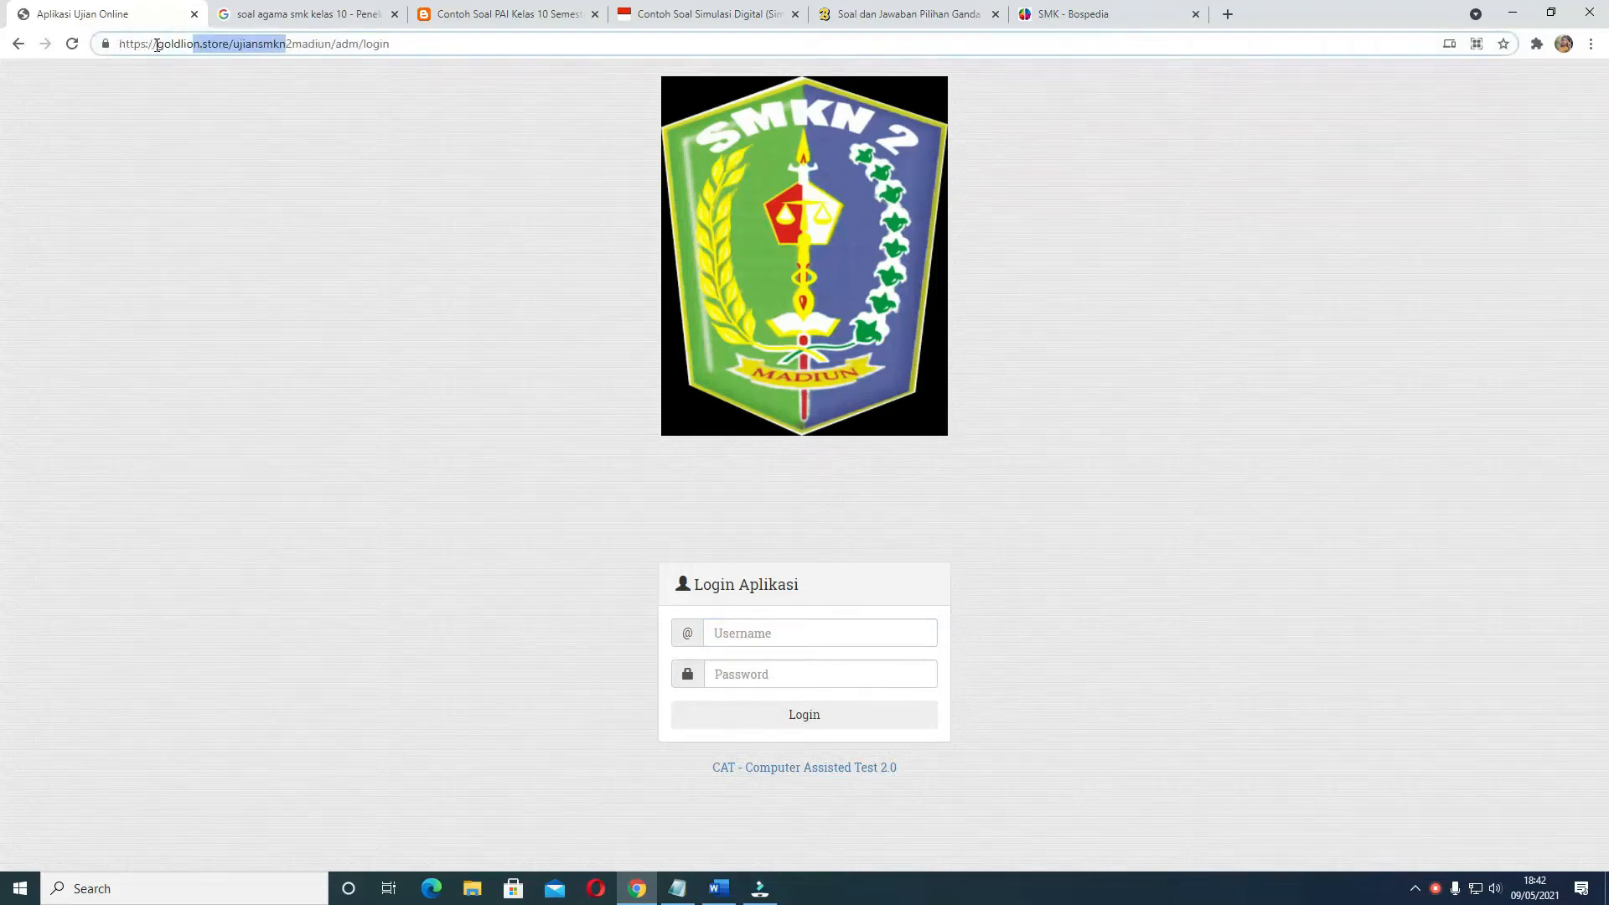
drag(123, 42, 390, 43)
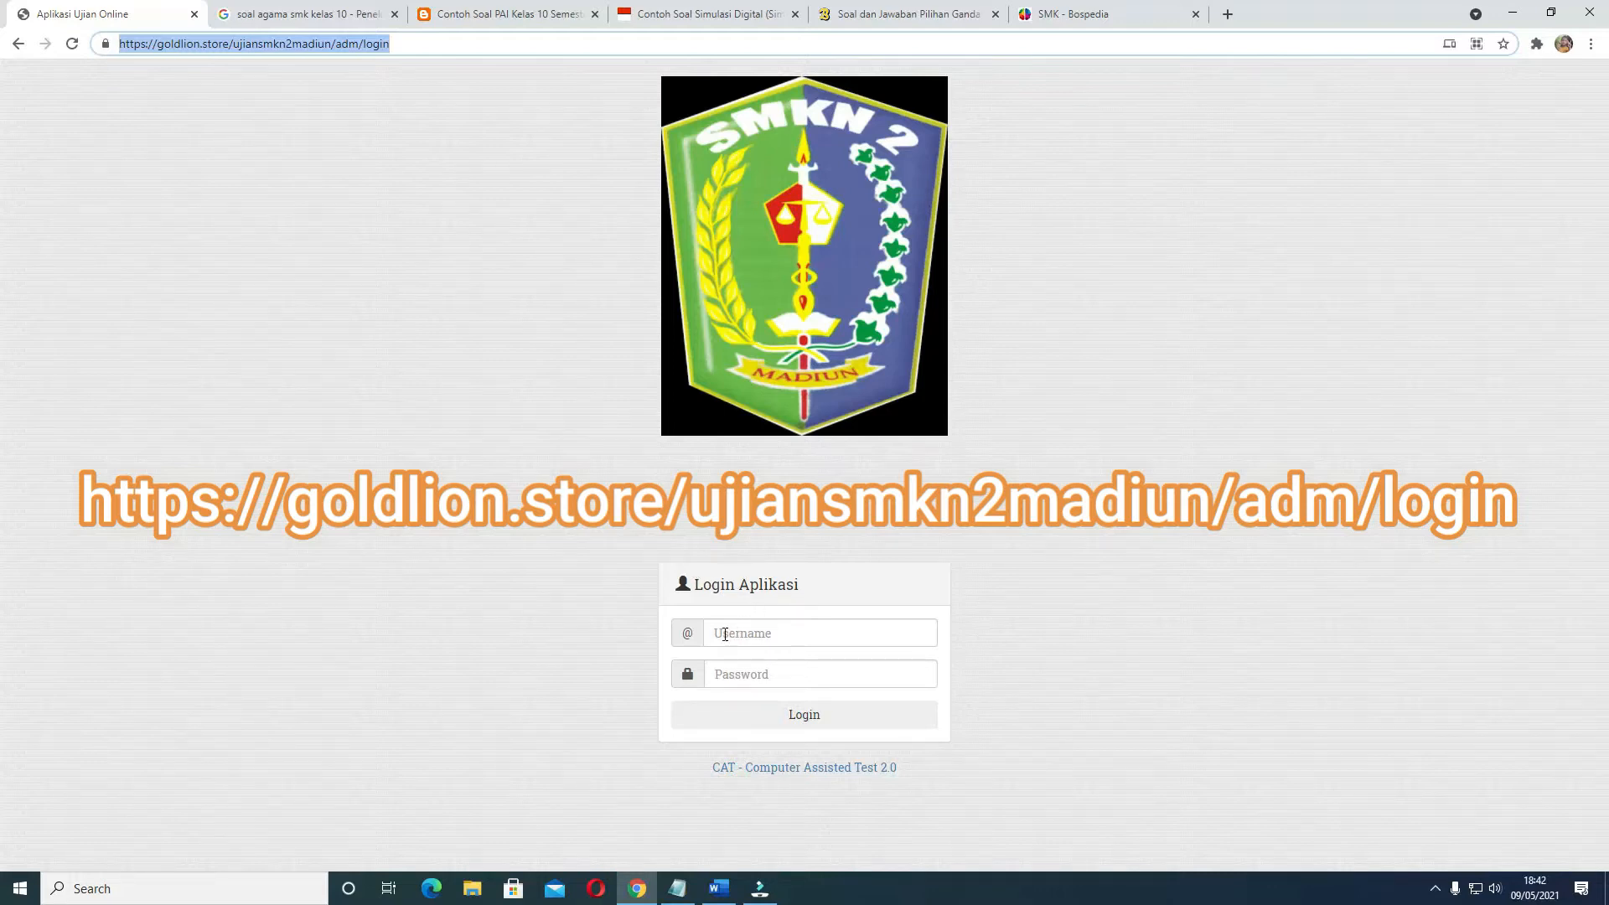
Paste the teacher's username and account password into the login form and log in
click(725, 634)
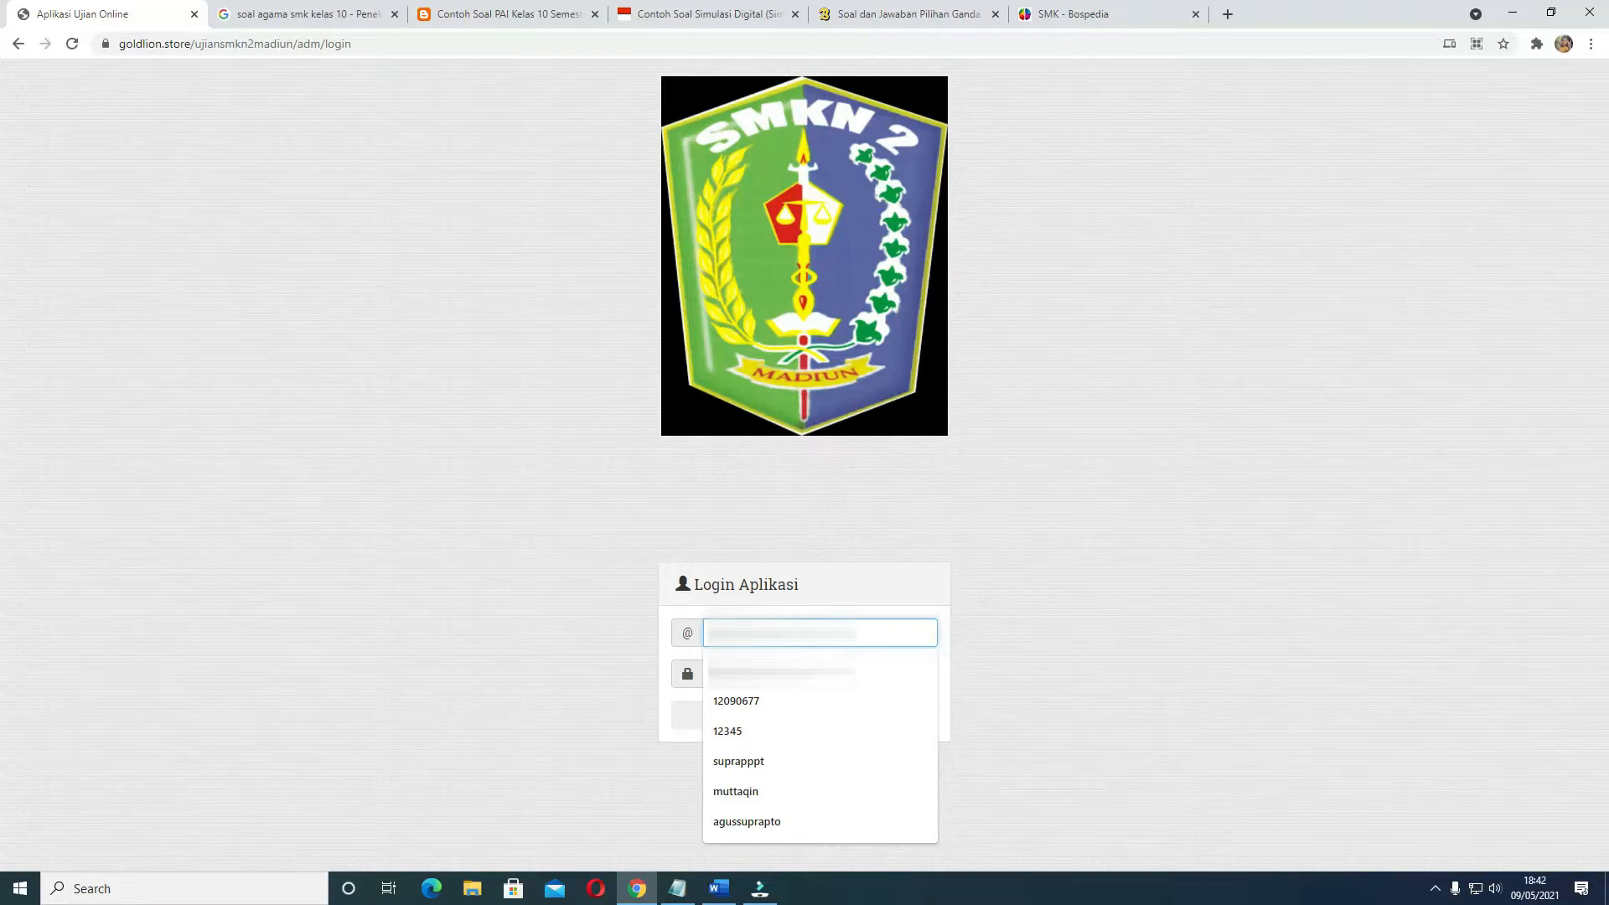
right_click(709, 635)
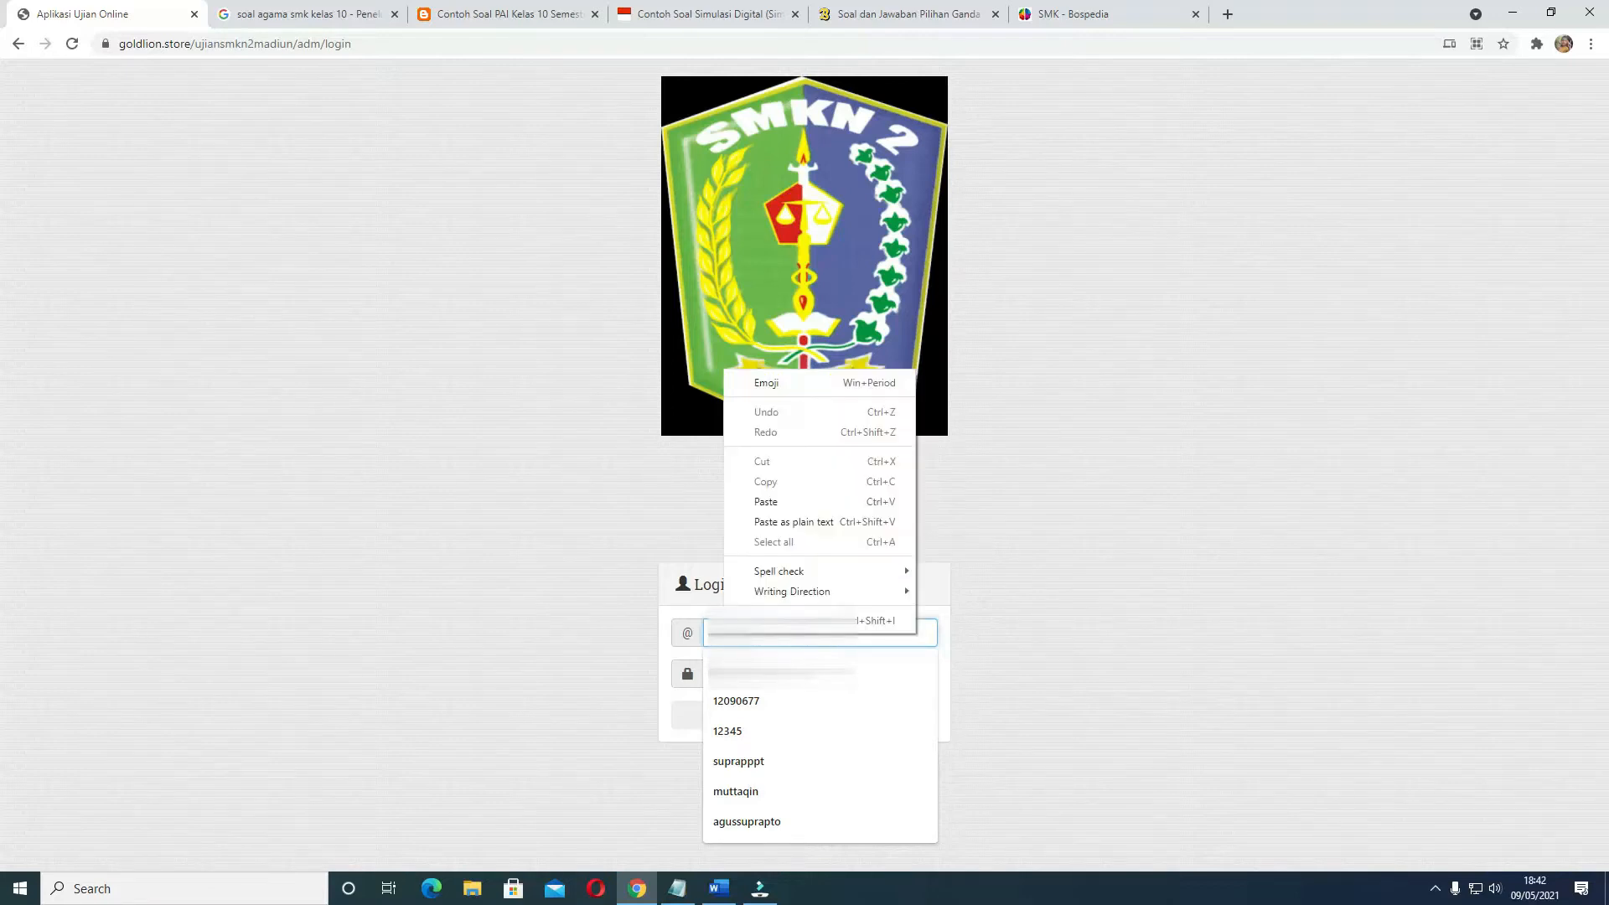
click(766, 499)
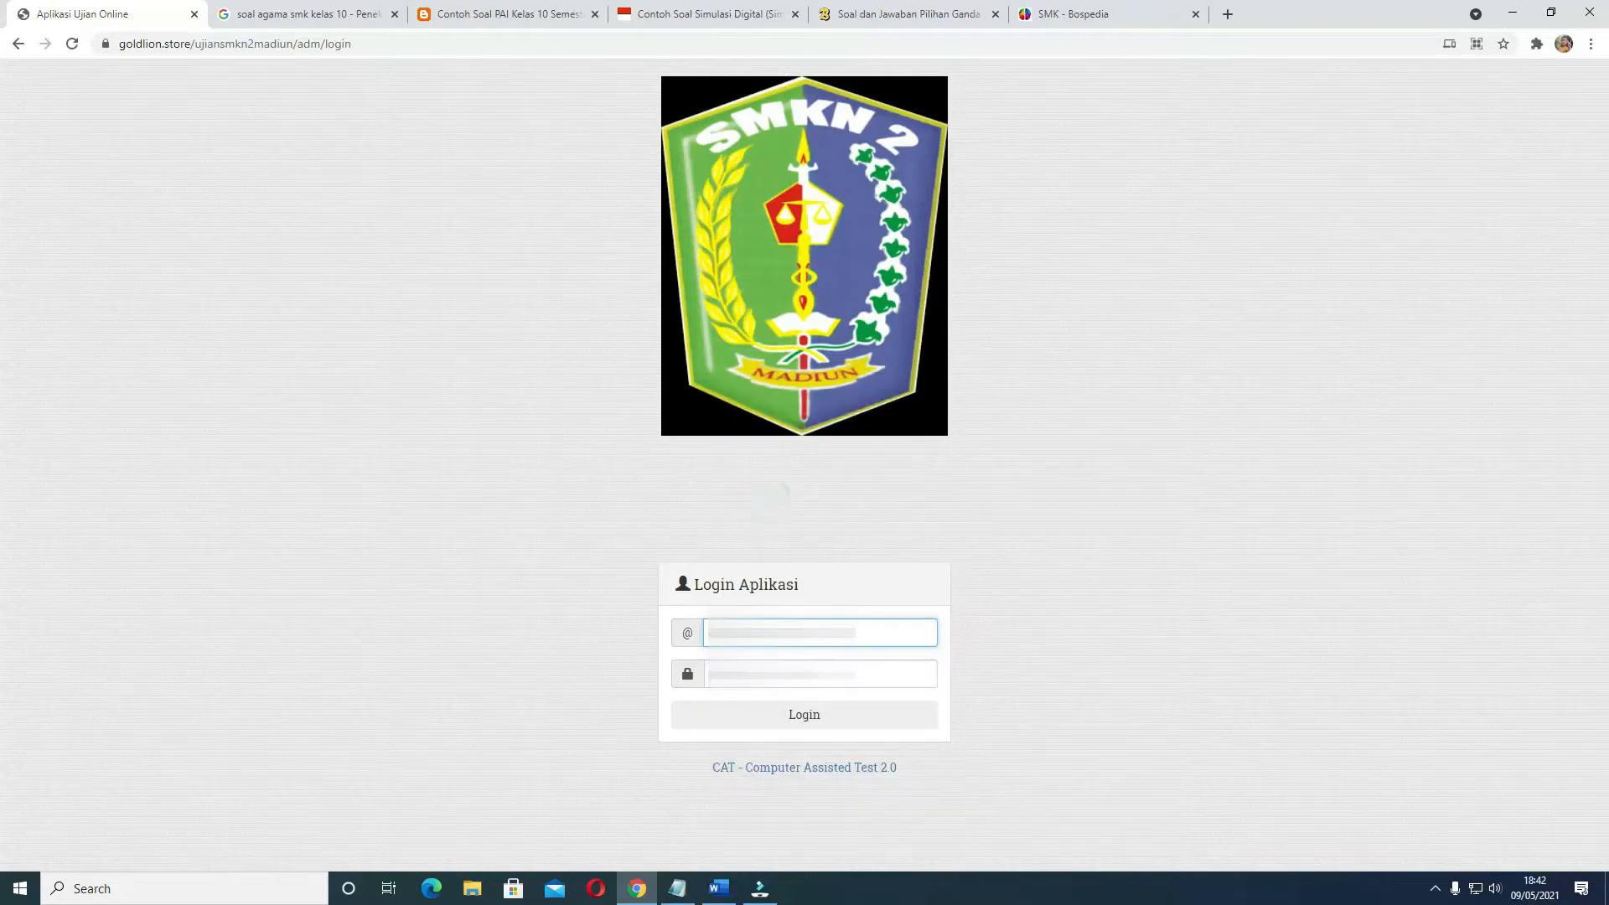
click(737, 673)
right_click(737, 670)
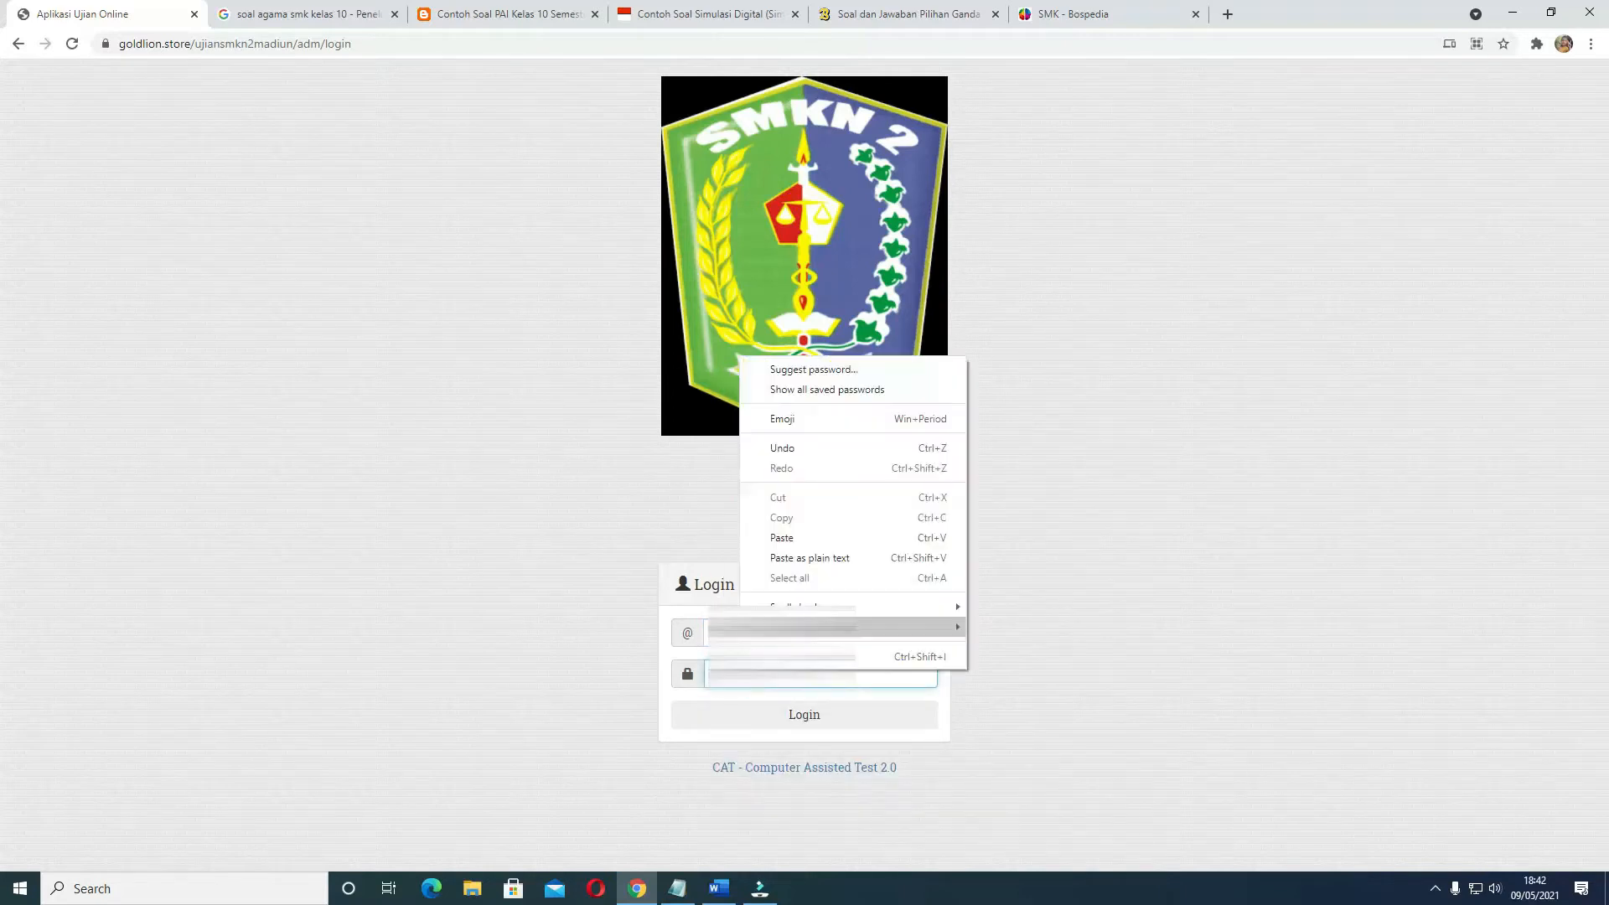
click(777, 546)
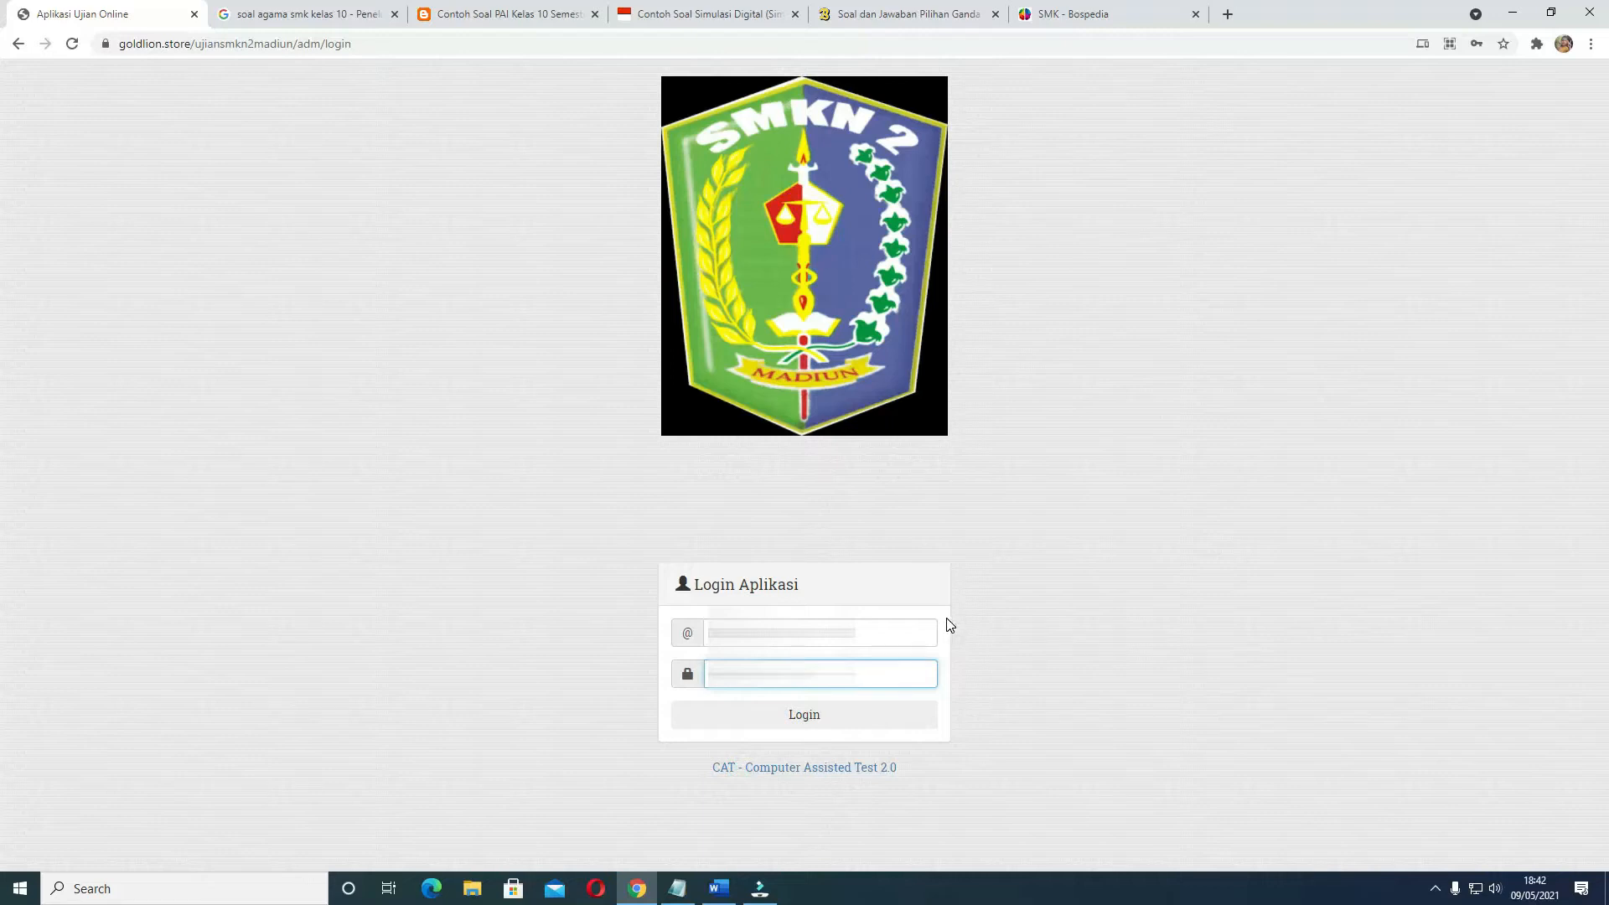
click(807, 719)
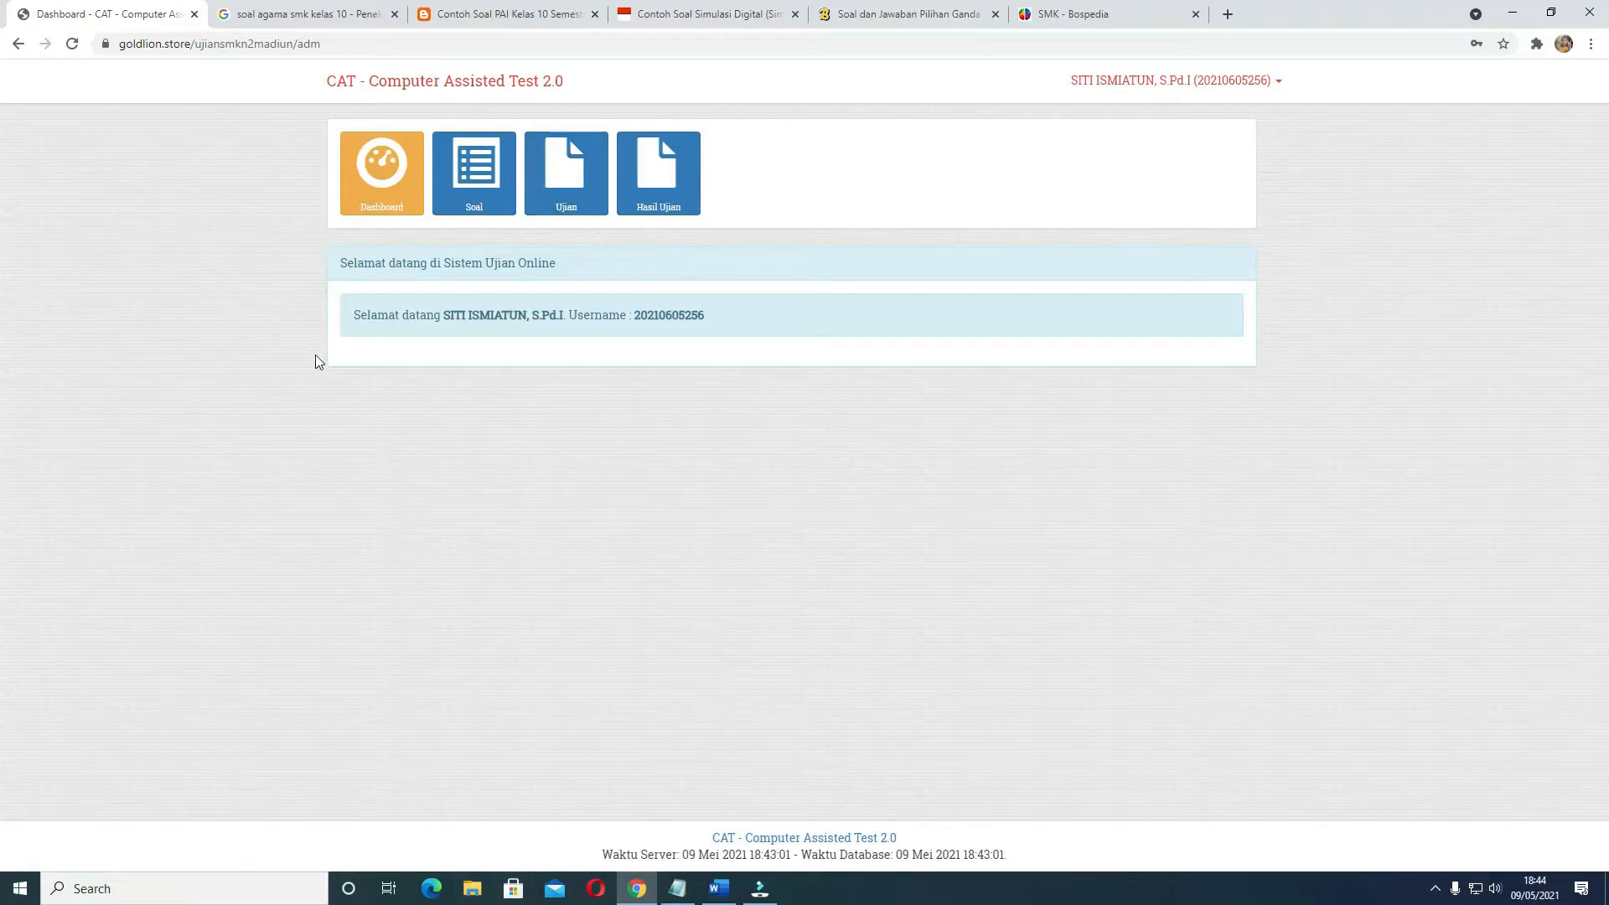
Download the import format from the Soal page and open the workbook in Excel with editing enabled
click(451, 212)
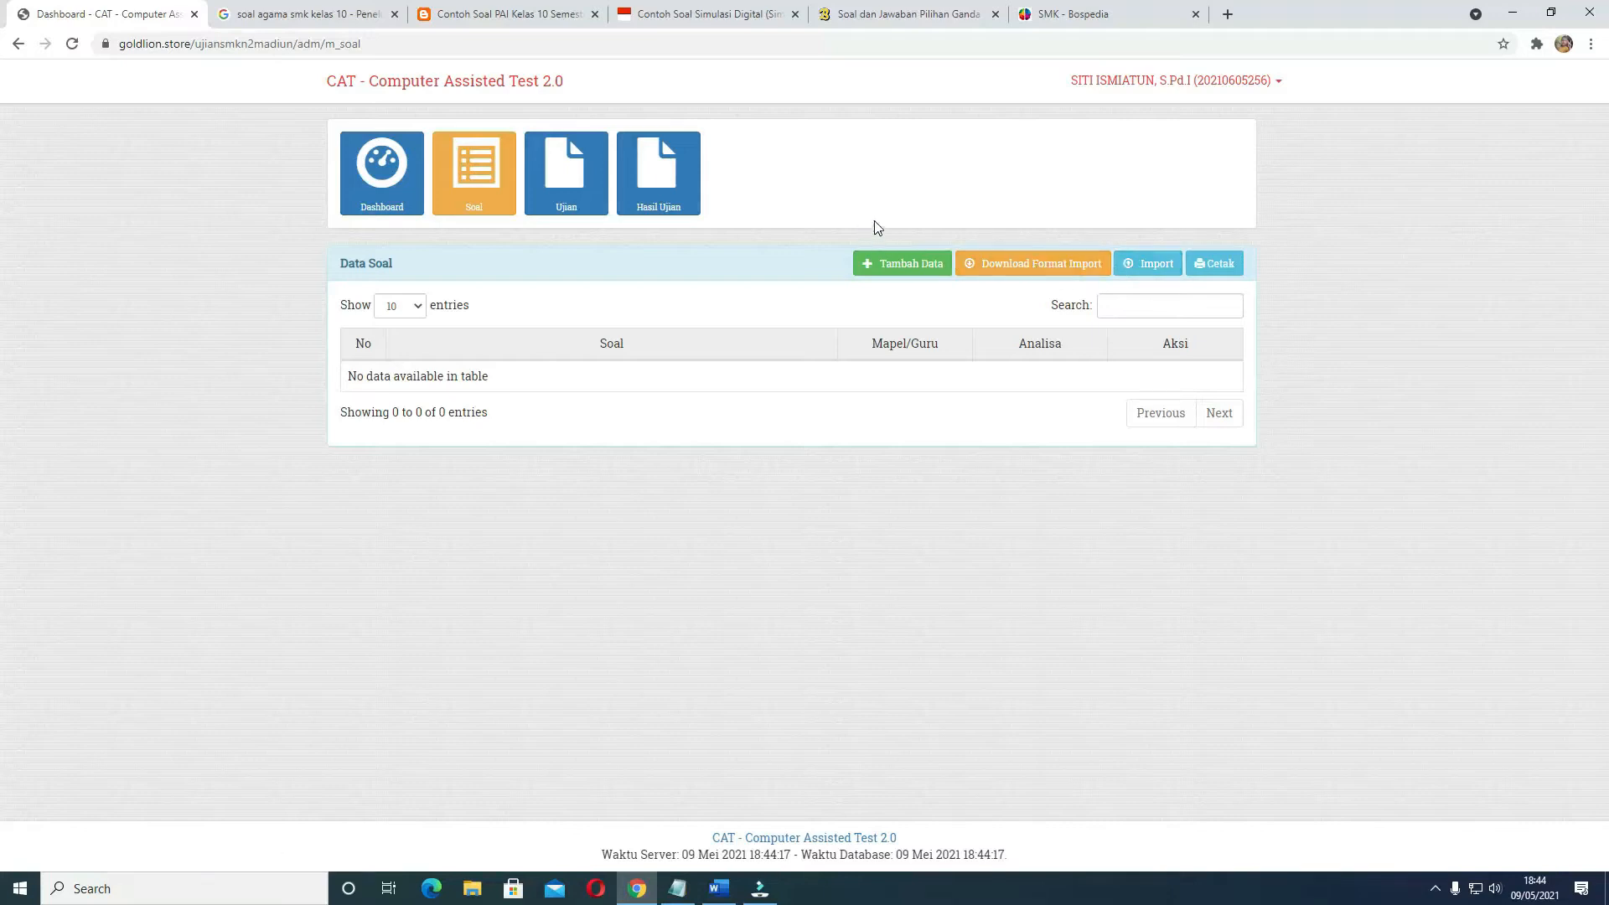
click(1033, 267)
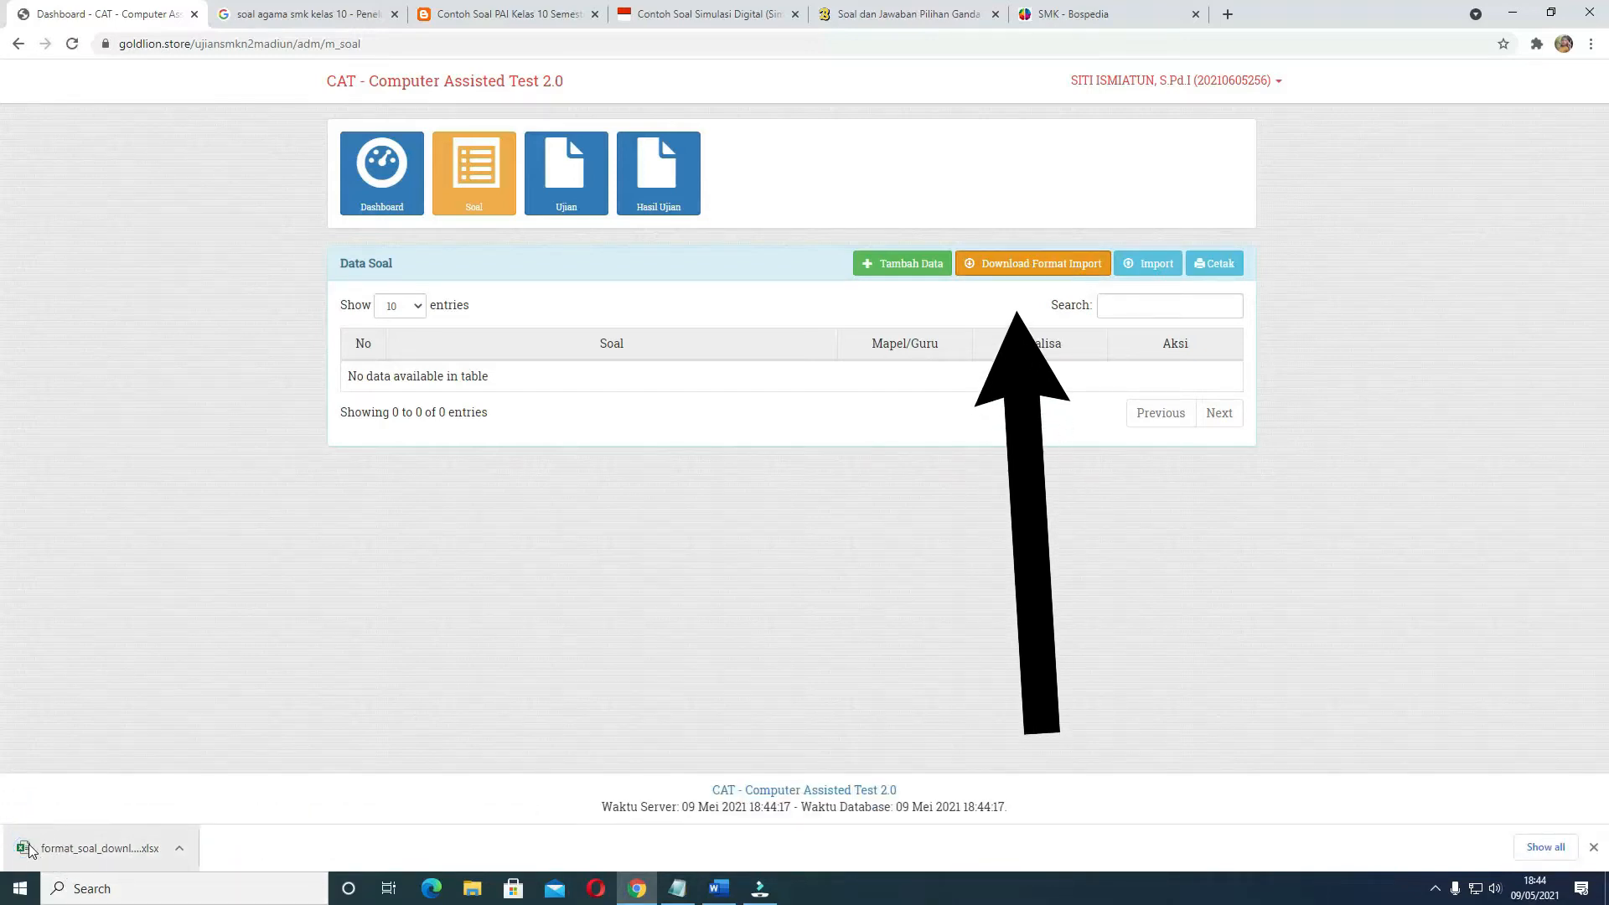
click(99, 855)
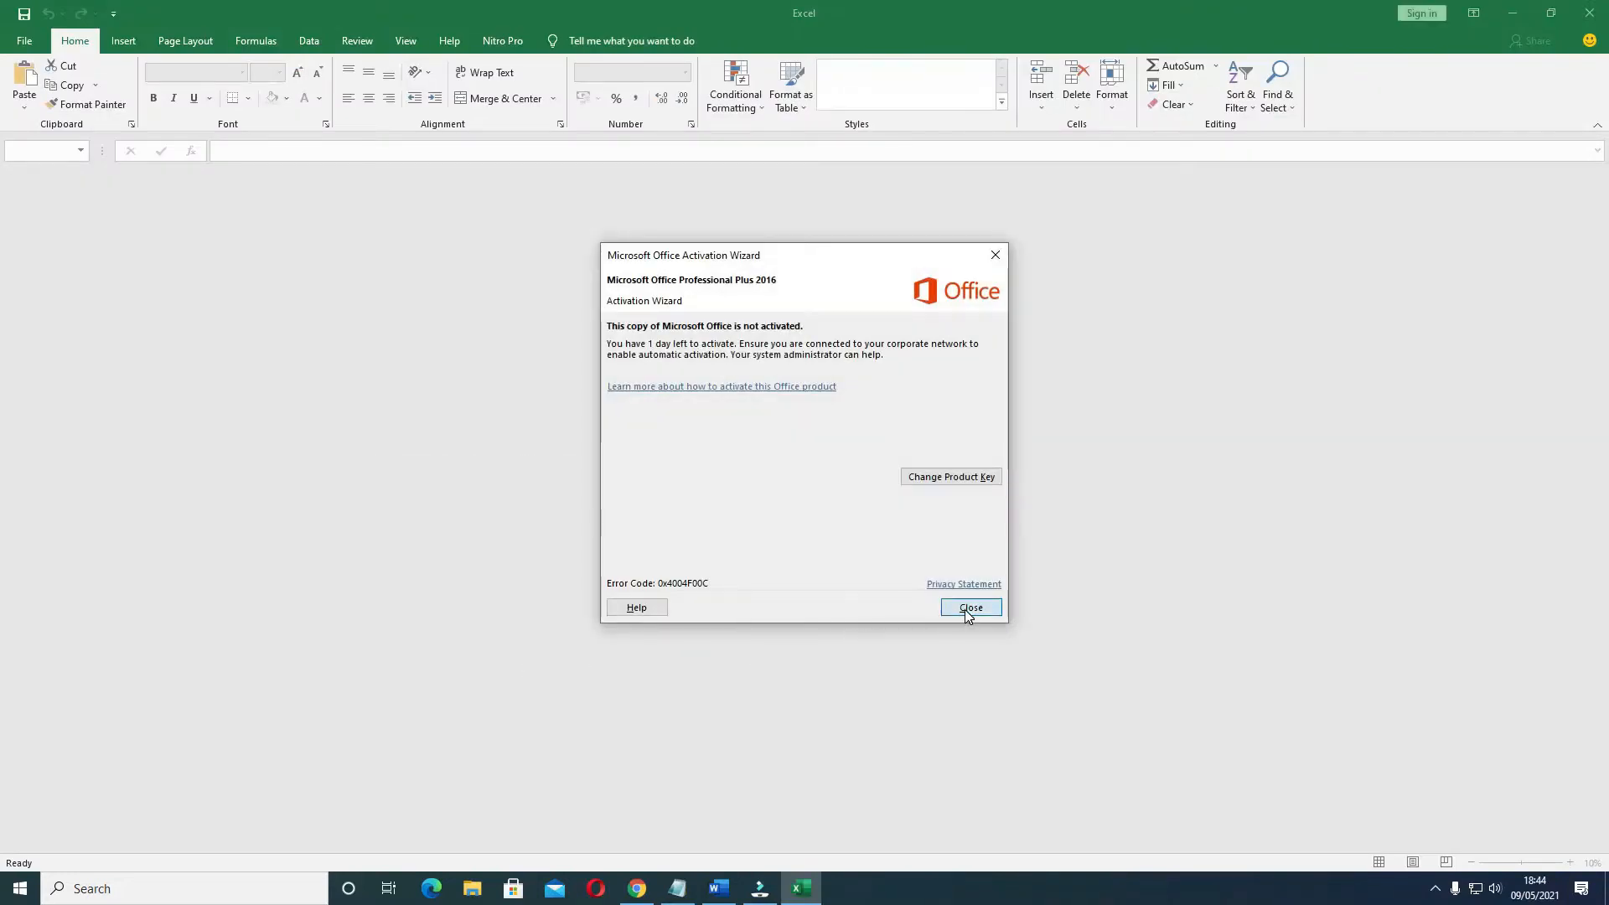
click(969, 608)
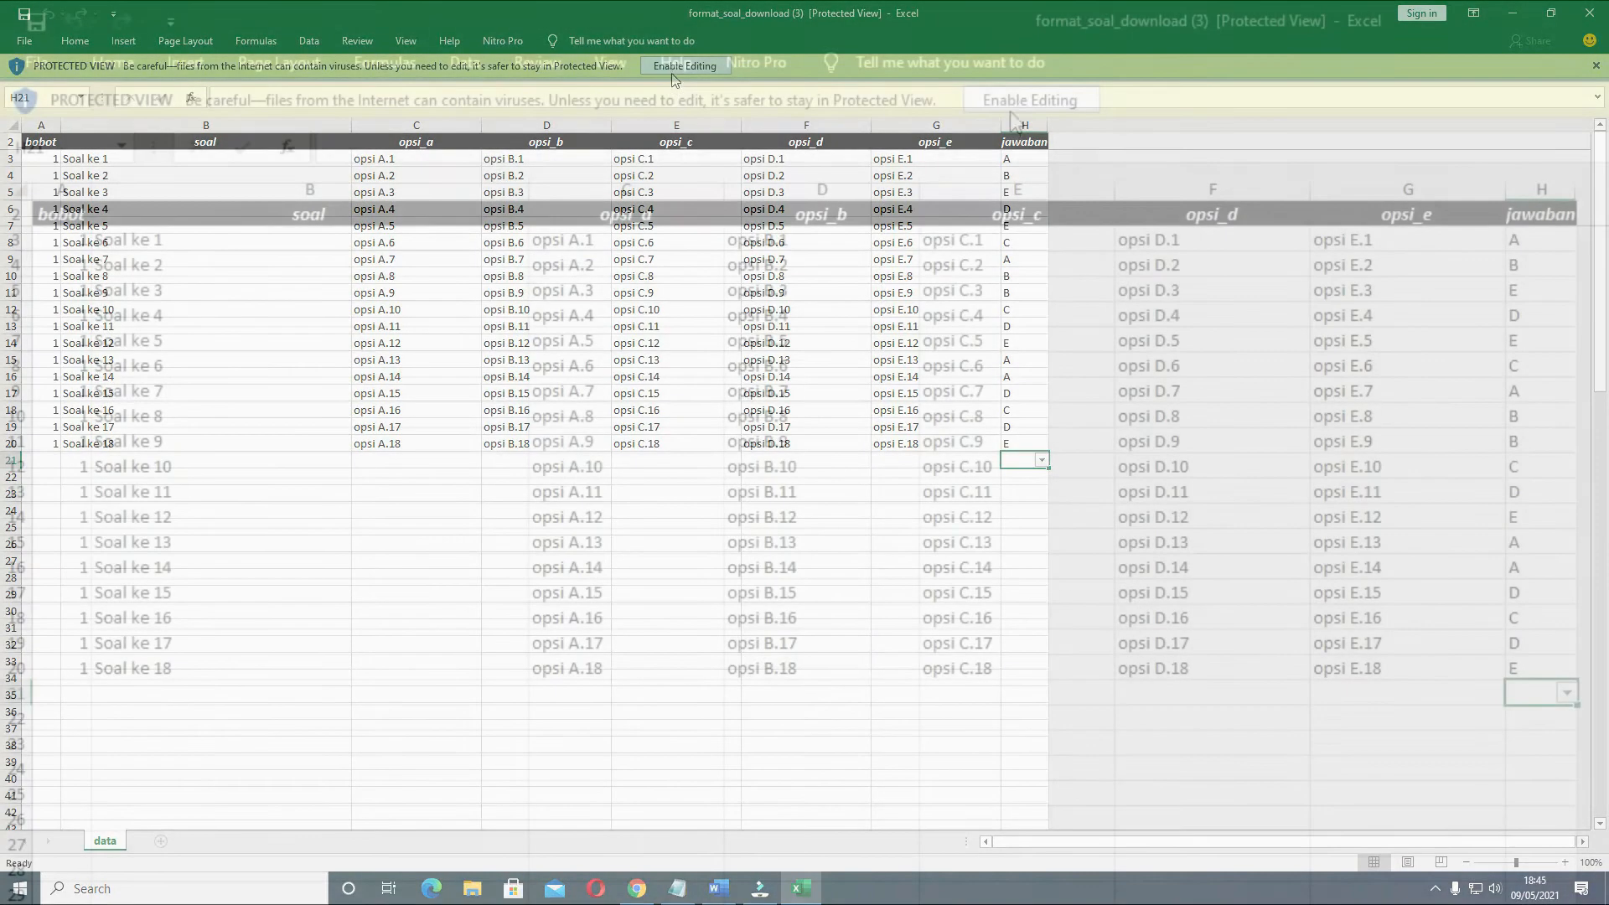
click(674, 67)
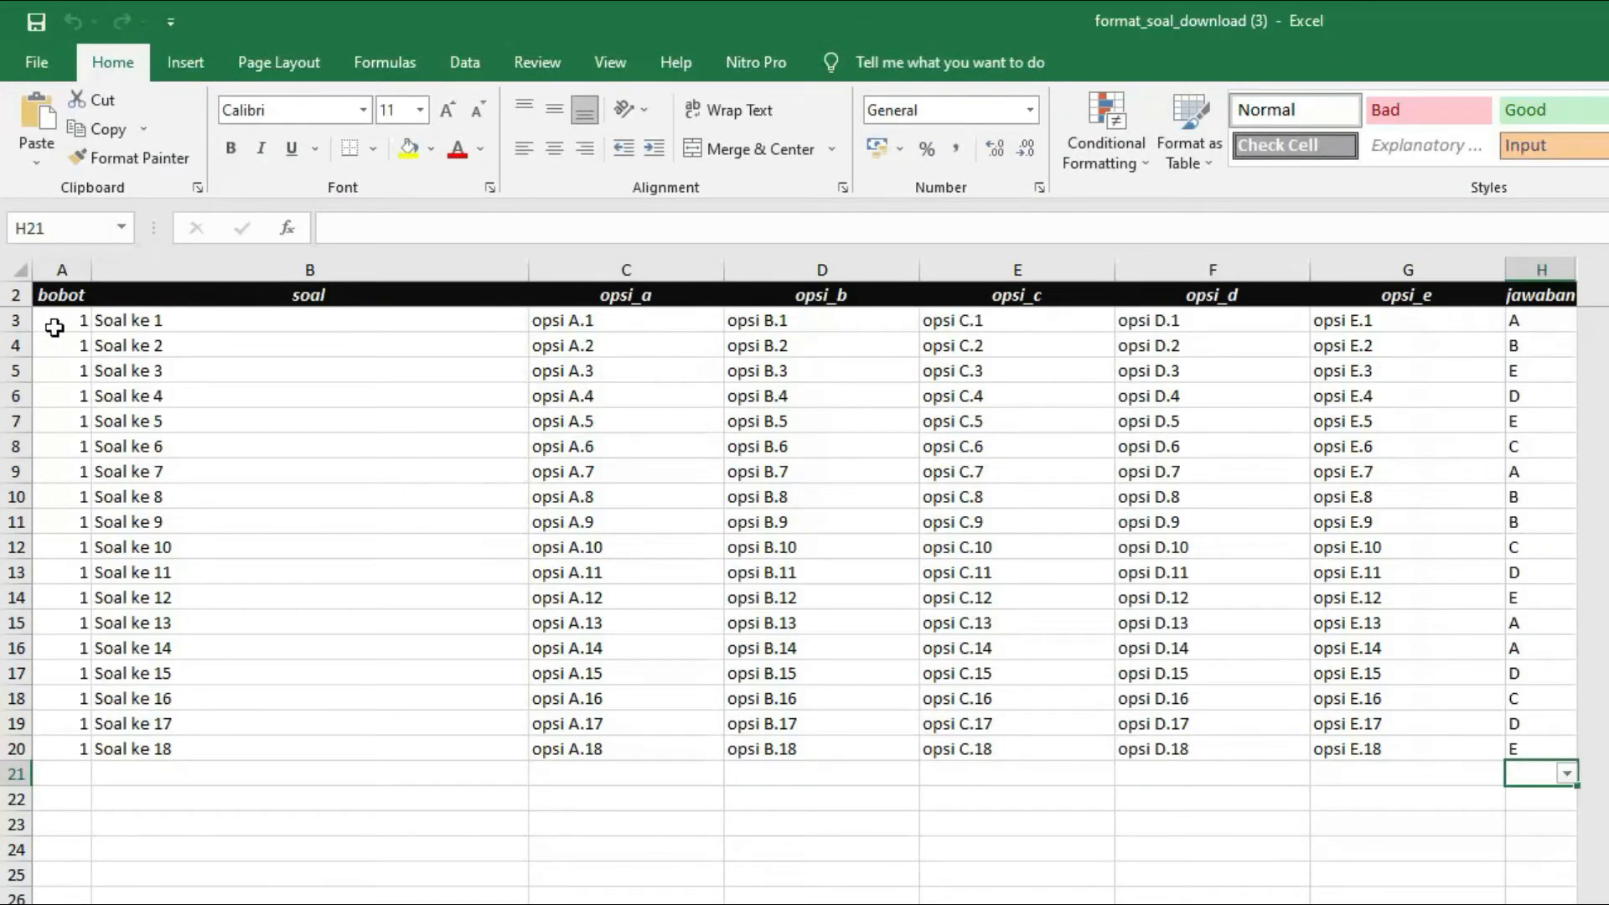
Examine the template's question rows, going through the bobot, soal and opsi_a to opsi_e cells of the first question
mouse_move(56, 321)
mouse_down()
mouse_move(531, 514)
mouse_move(929, 704)
mouse_move(1189, 748)
mouse_up()
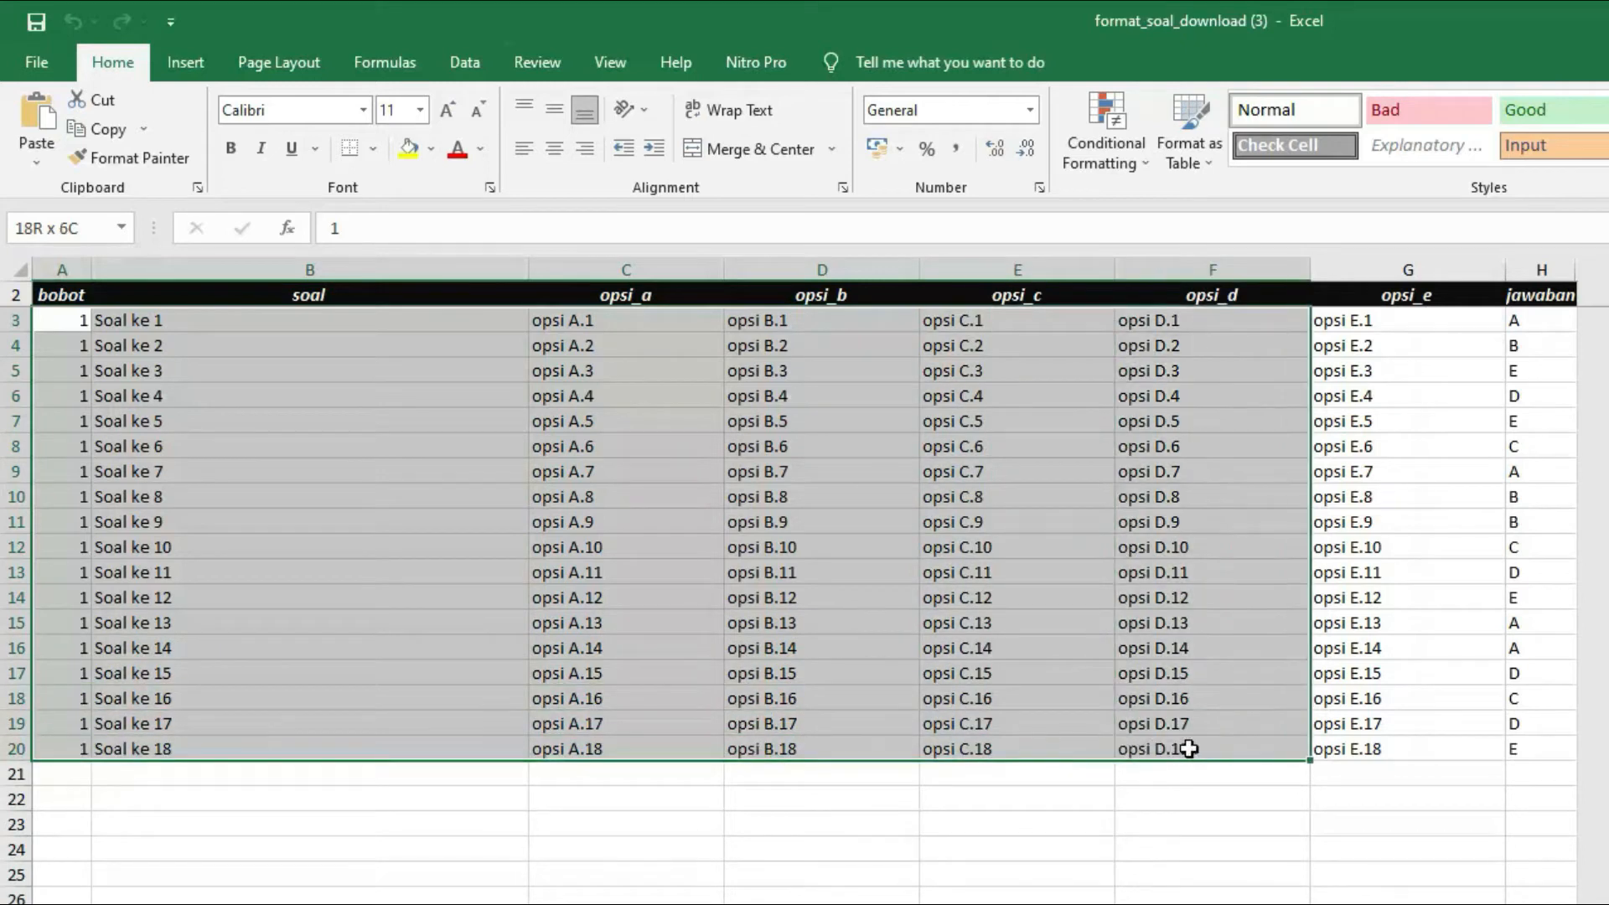
drag(1312, 754, 1509, 767)
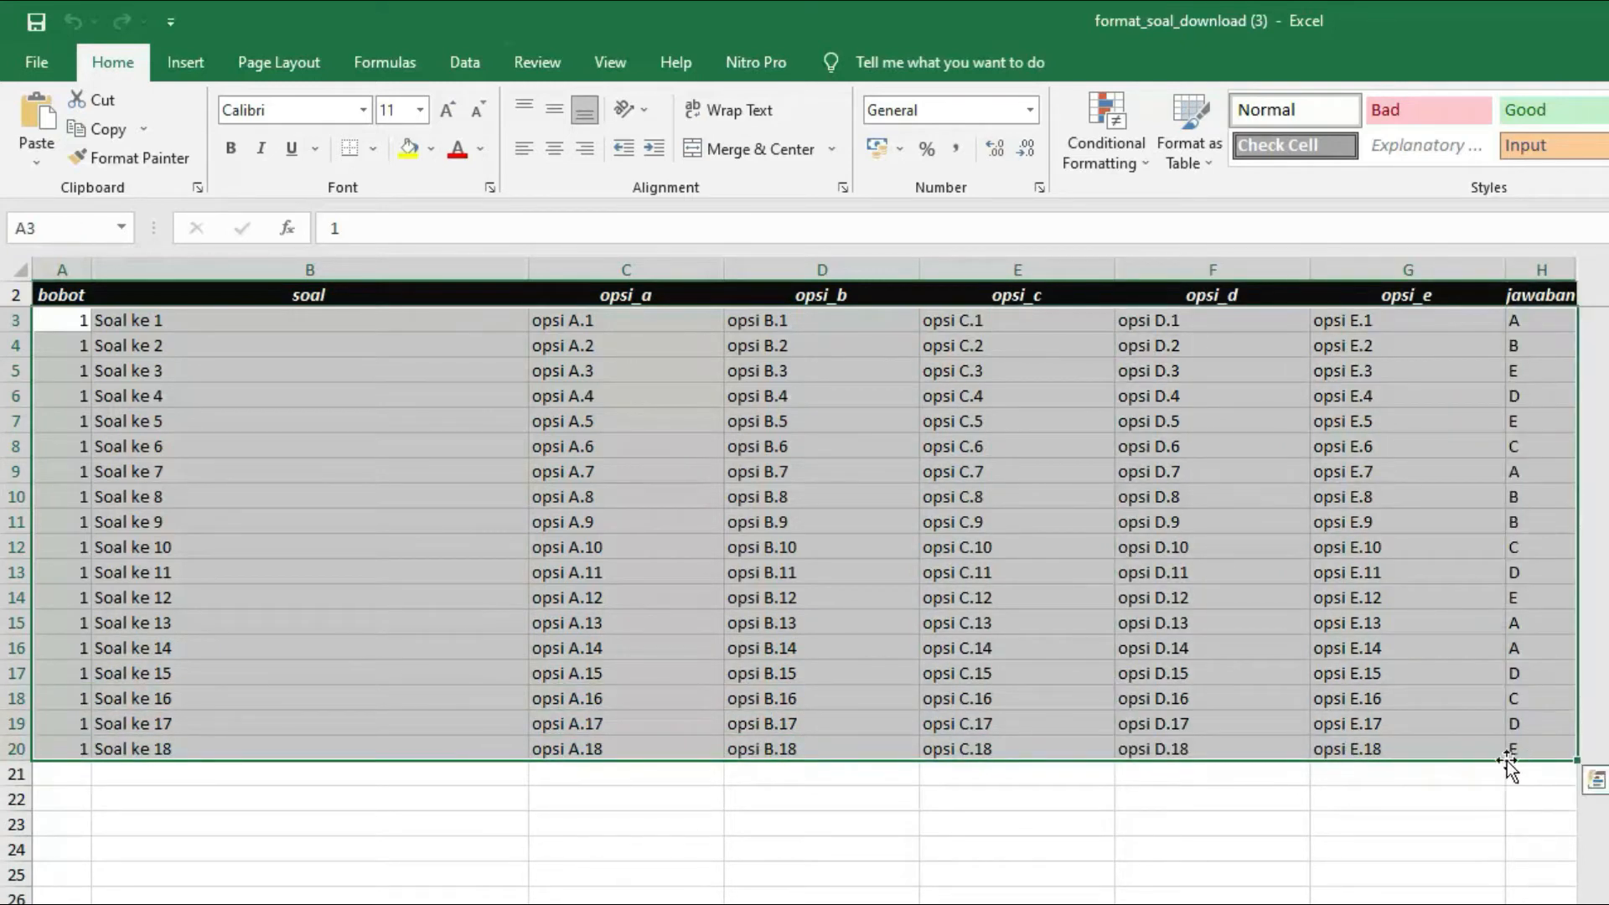
click(65, 318)
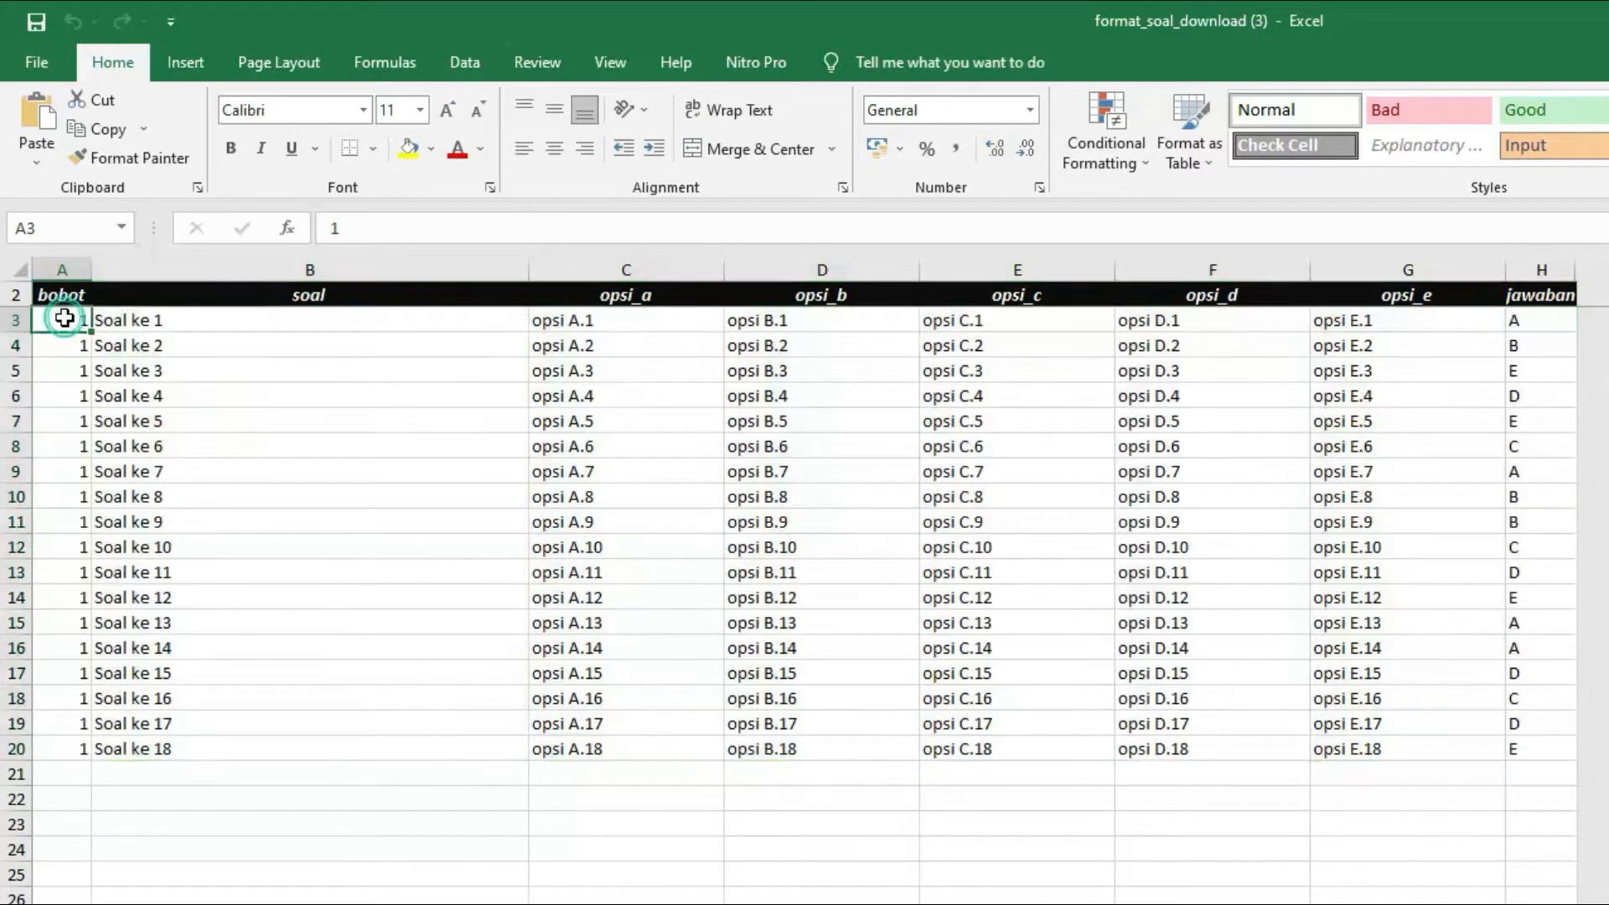
click(147, 323)
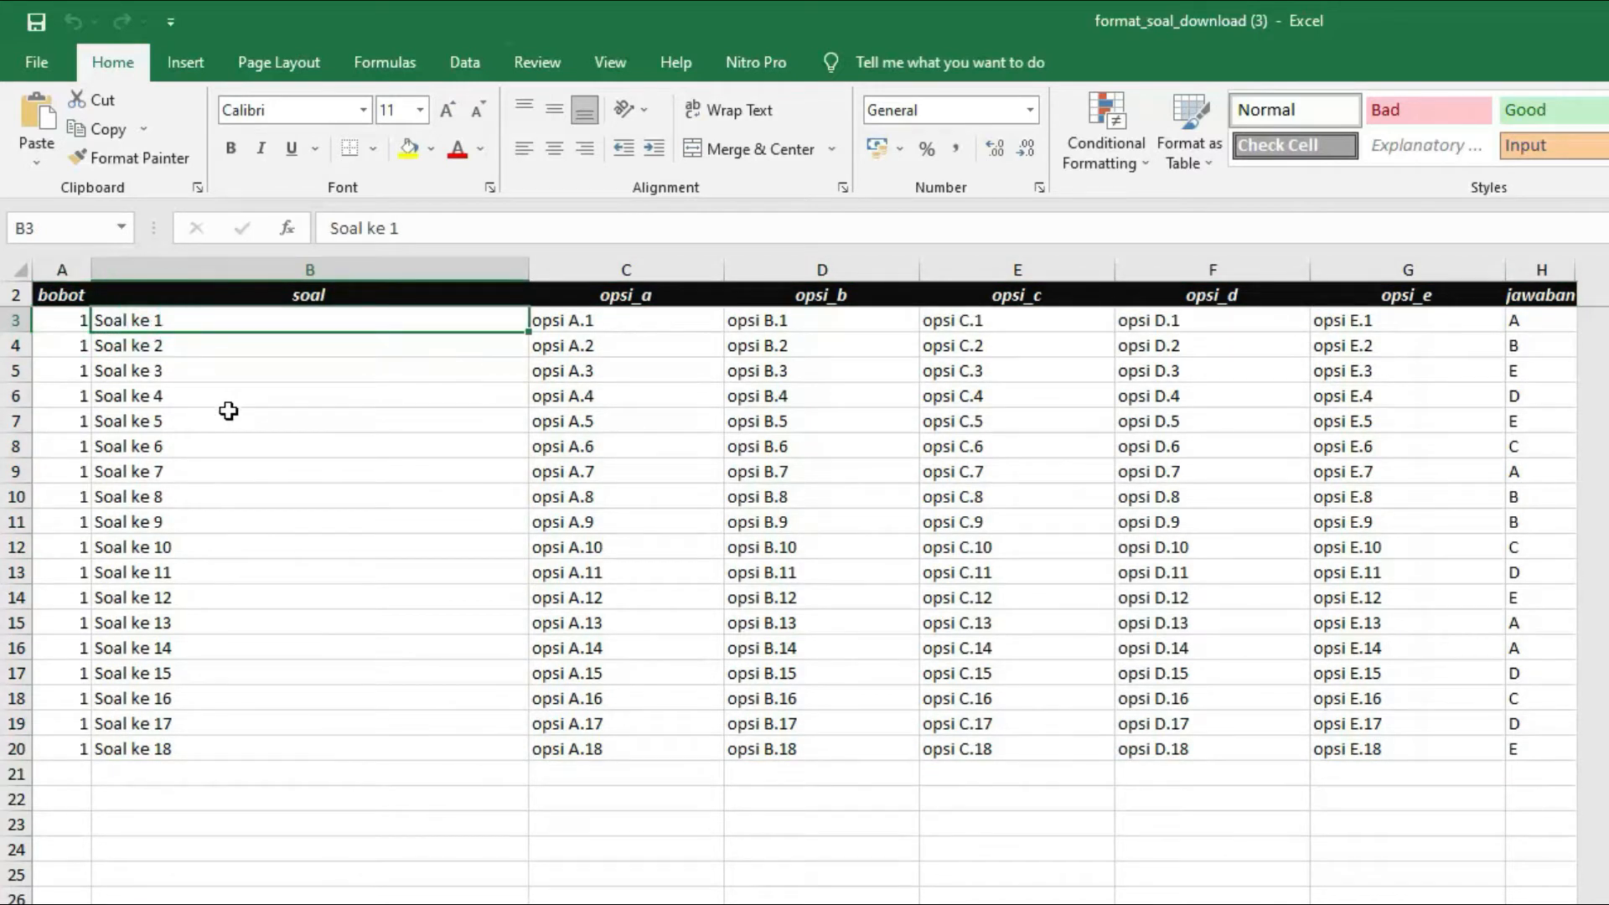
click(573, 326)
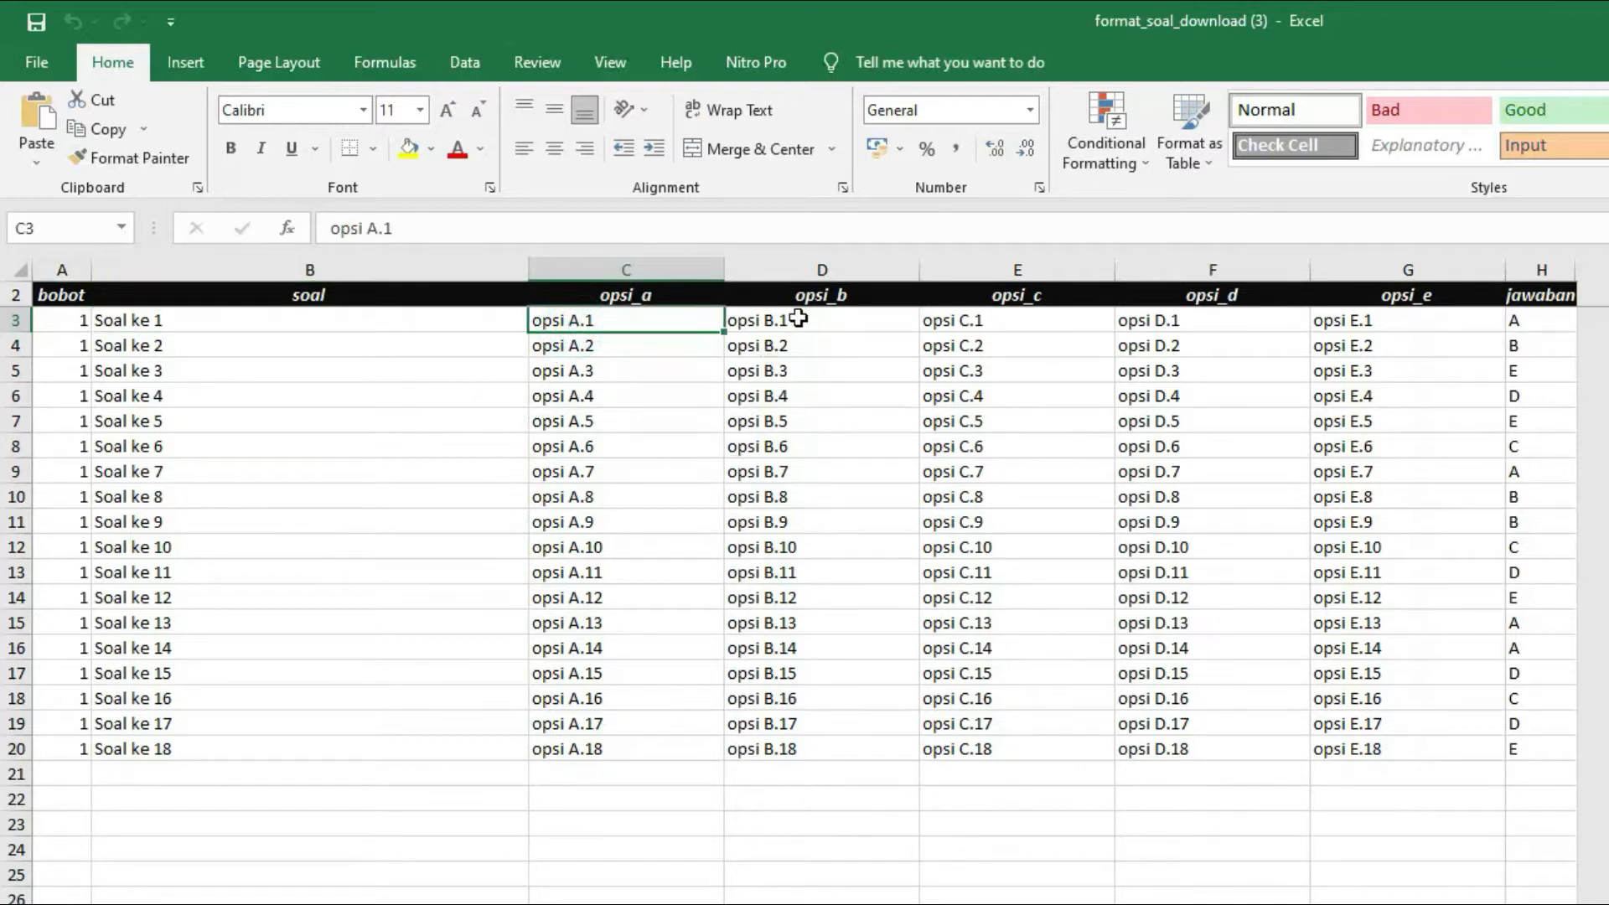
click(803, 317)
click(992, 330)
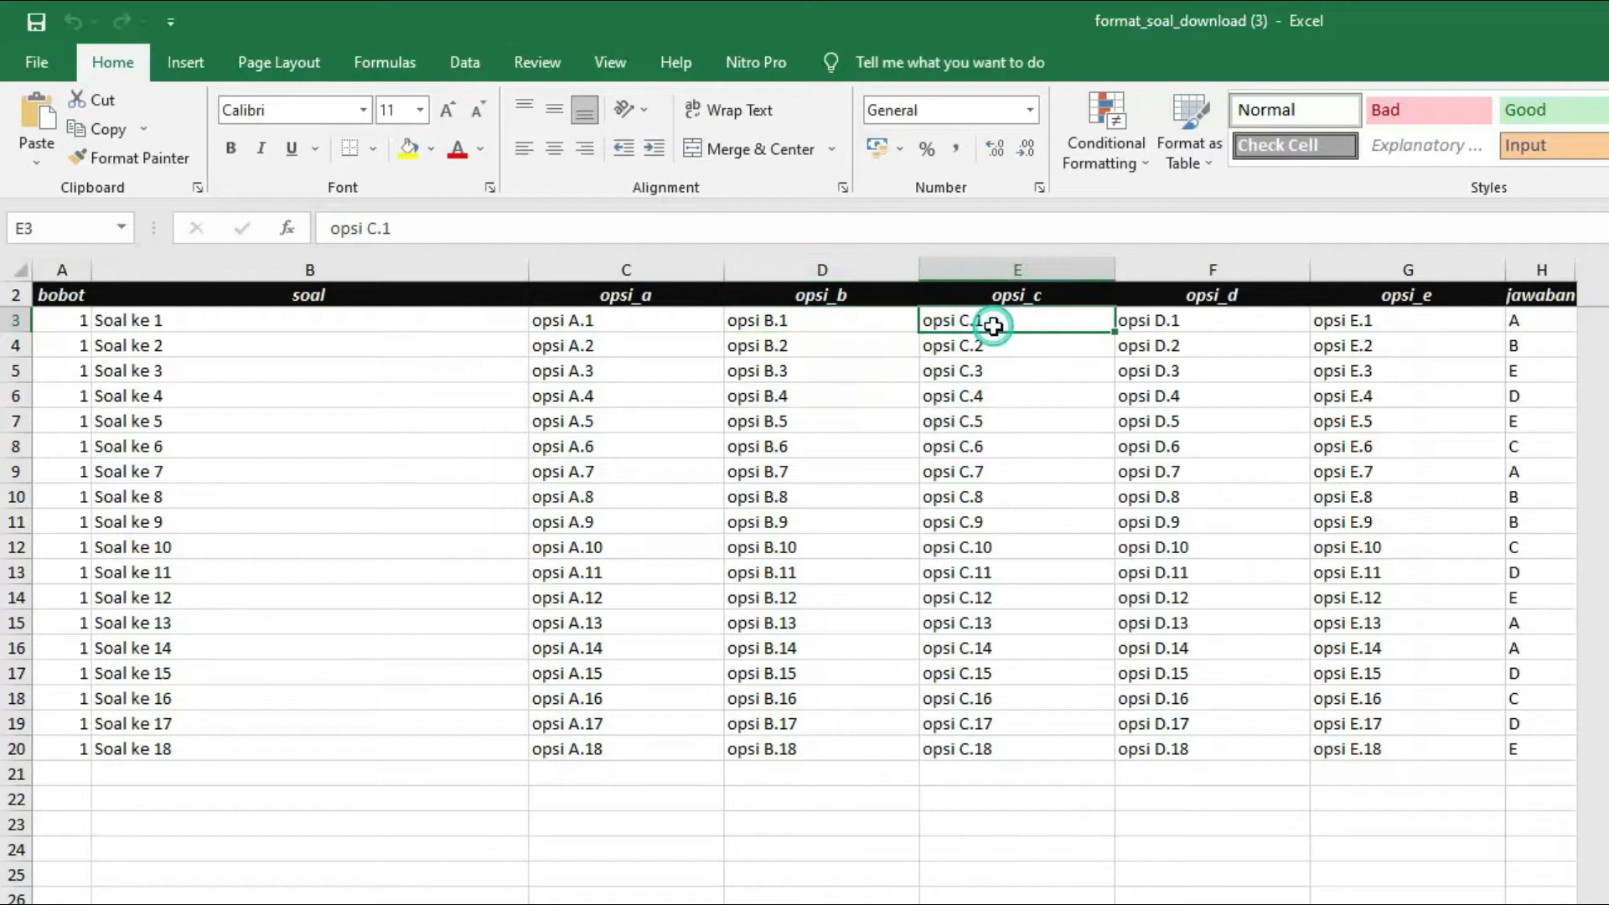
click(1201, 326)
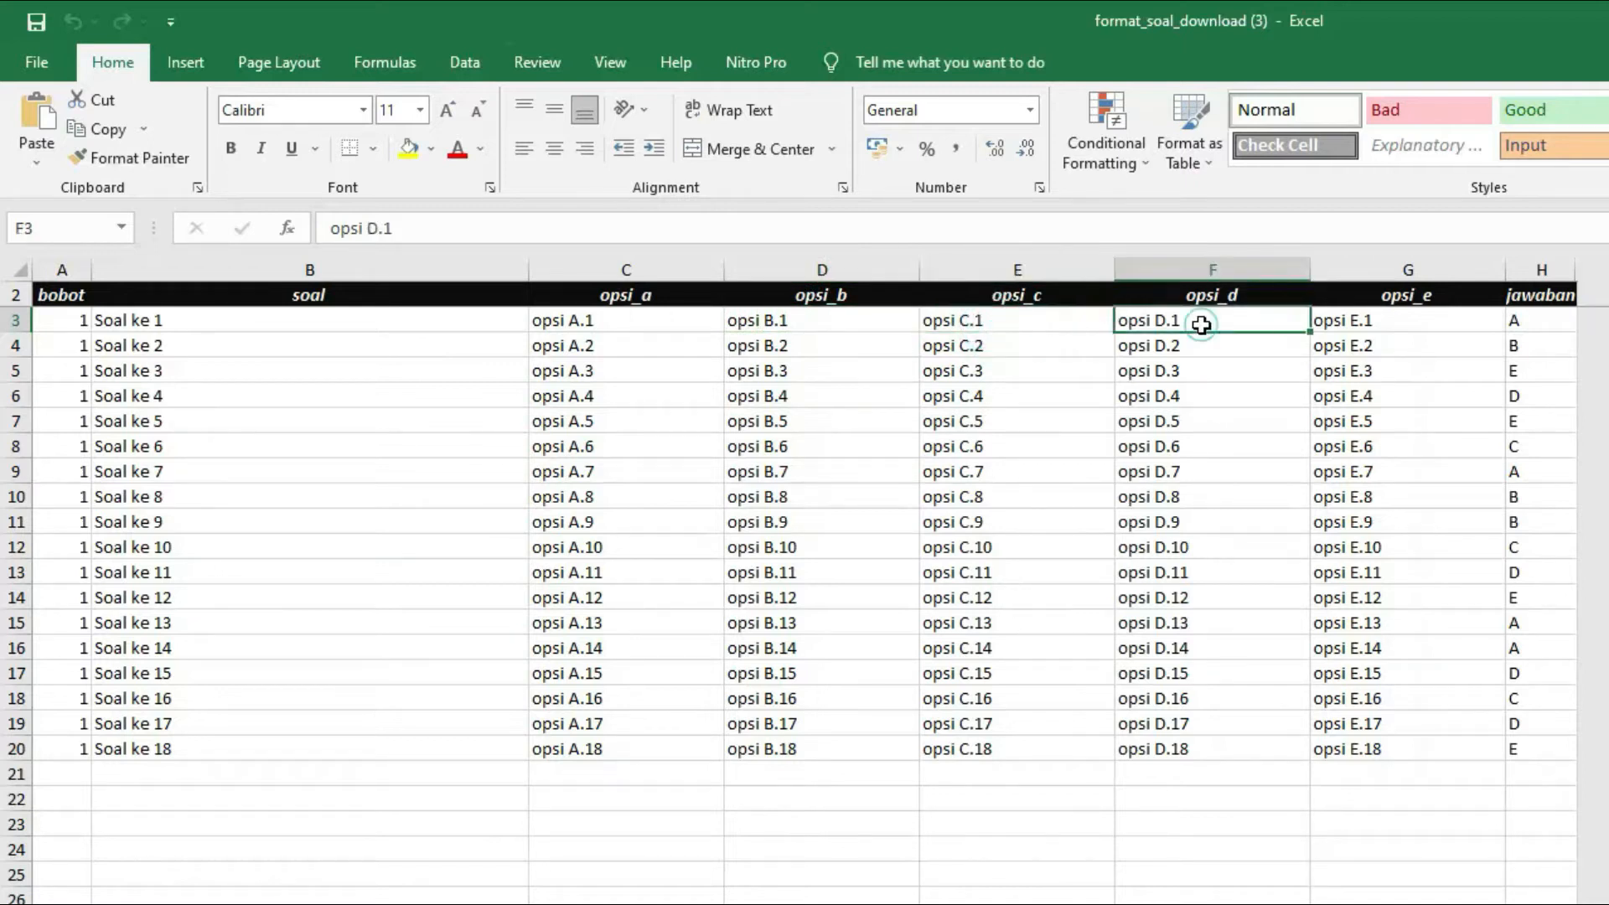
click(1383, 331)
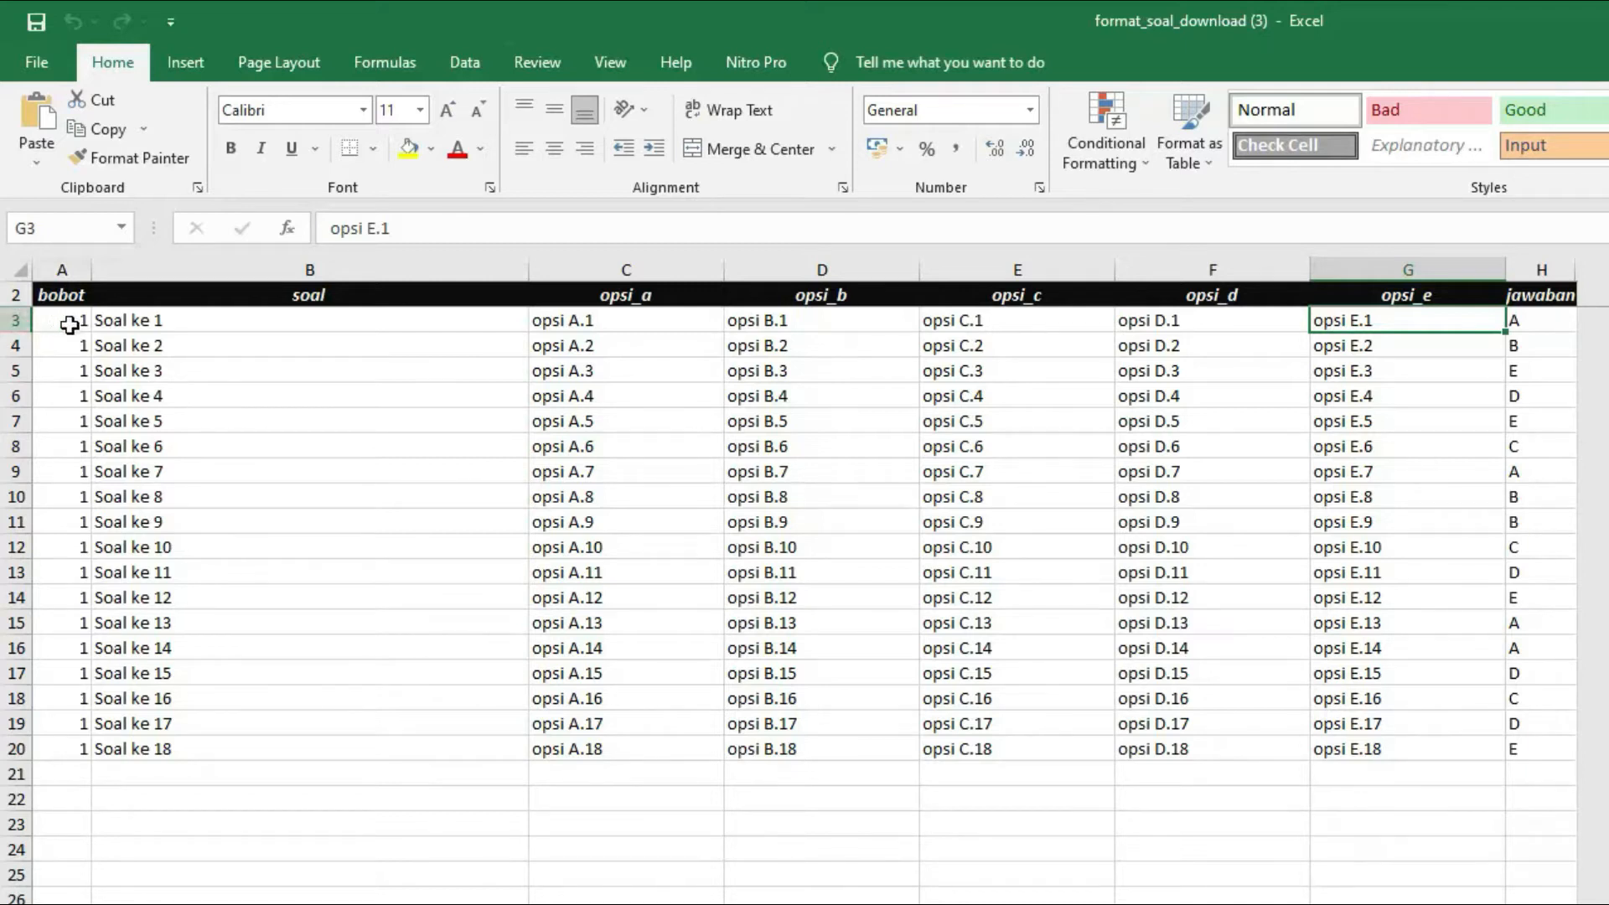
Set the bobot value to 2 for every question in A3:A20 and save the workbook
drag(72, 325, 84, 738)
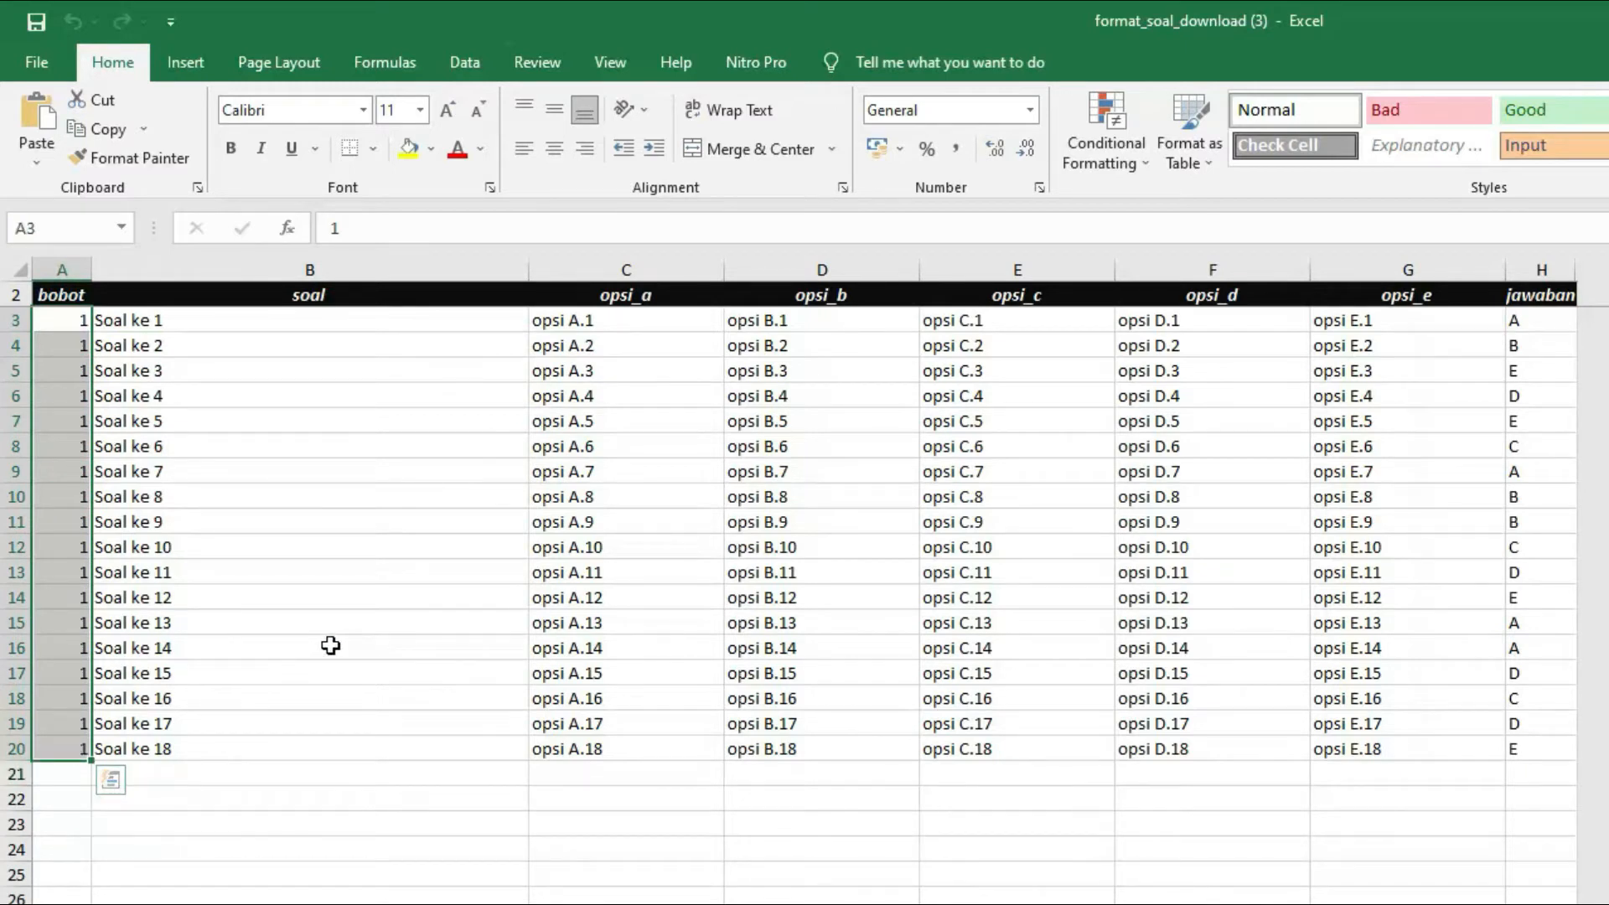
click(62, 324)
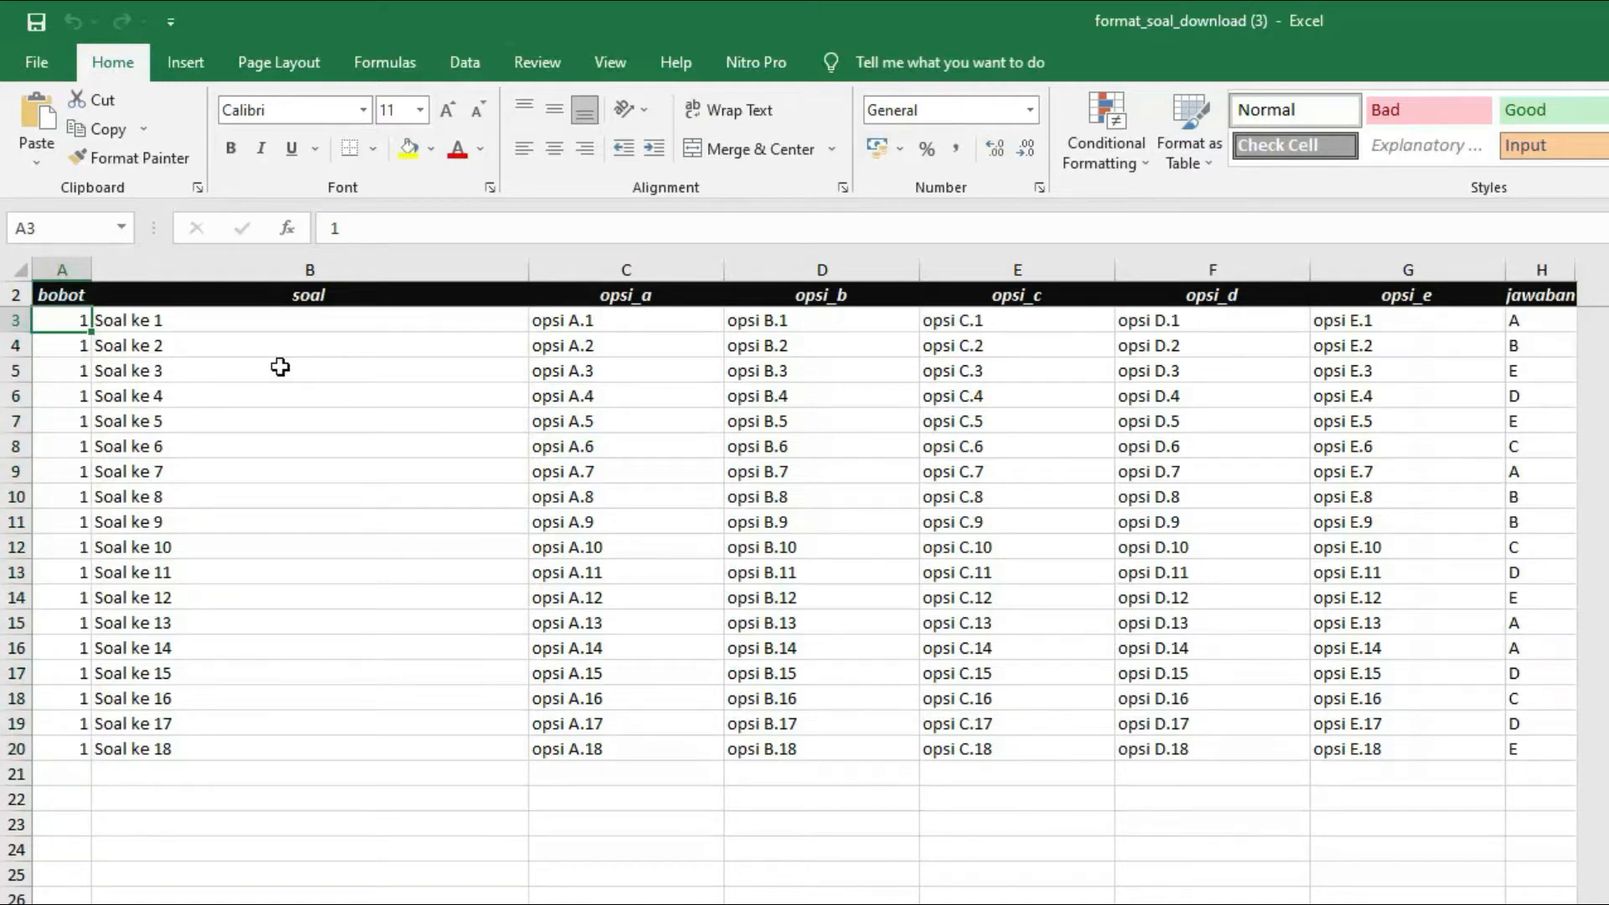
text(2)
key(Return)
text(2)
key(Return)
text(2)
key(Return)
text(2)
key(Return)
text(2)
key(Return)
text(2)
key(Return)
text(2)
key(Return)
text(2 2 2 2 2 2 2 2 2 2 2)
key(Return)
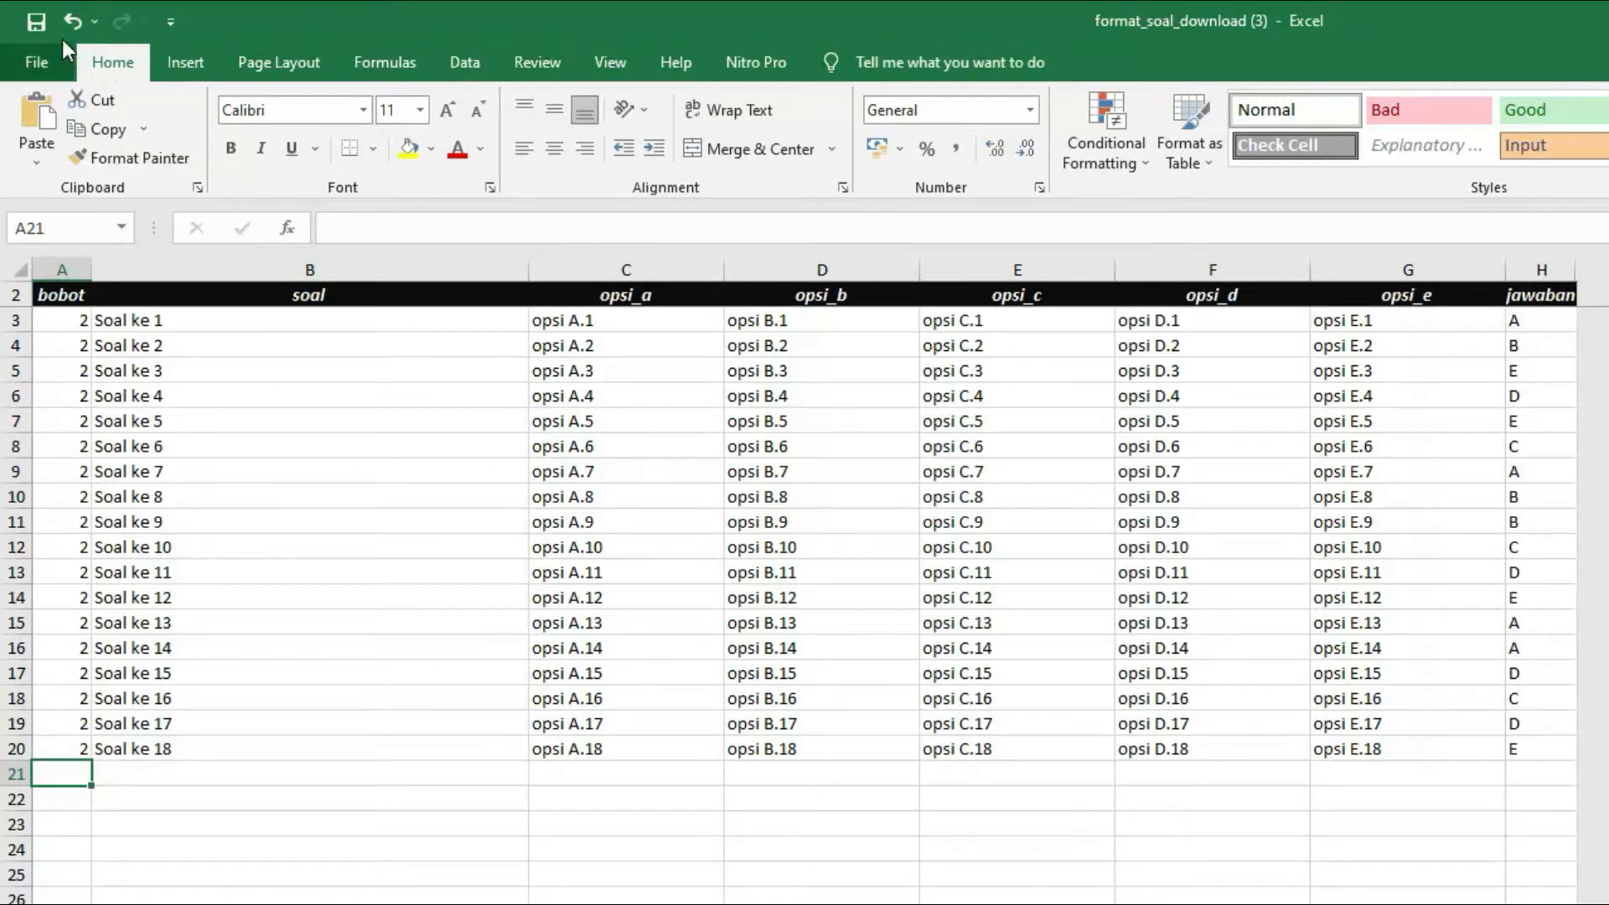
click(33, 24)
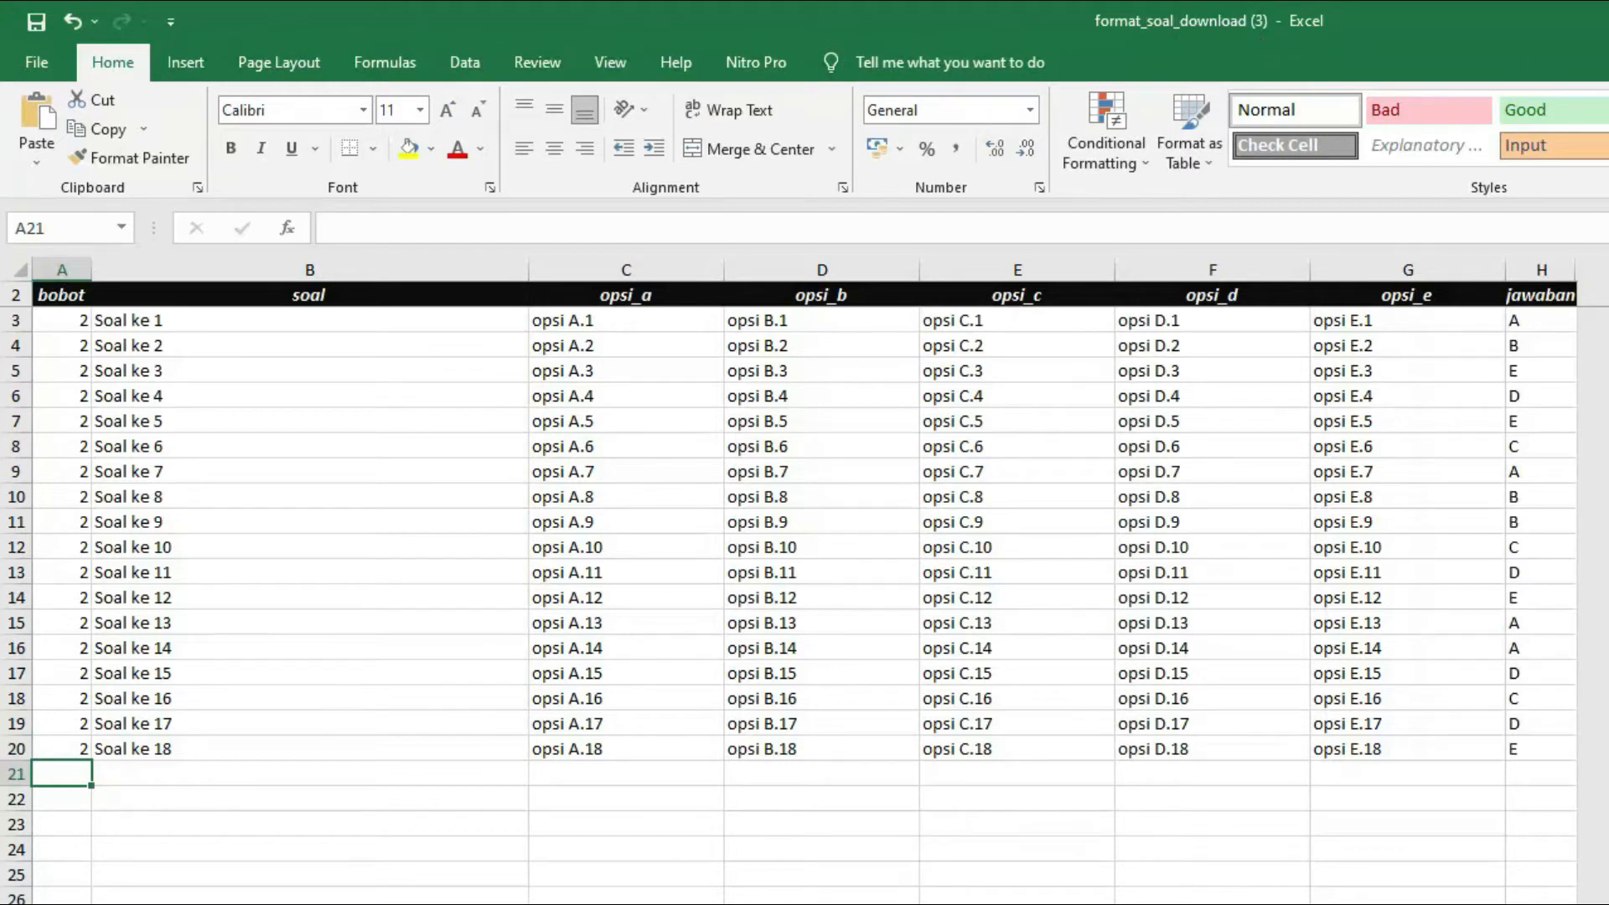
Switch to Chrome, open the question import form, and choose the teacher and the subject Pendidikan Agama Islam dan Budi Pekerti
click(639, 890)
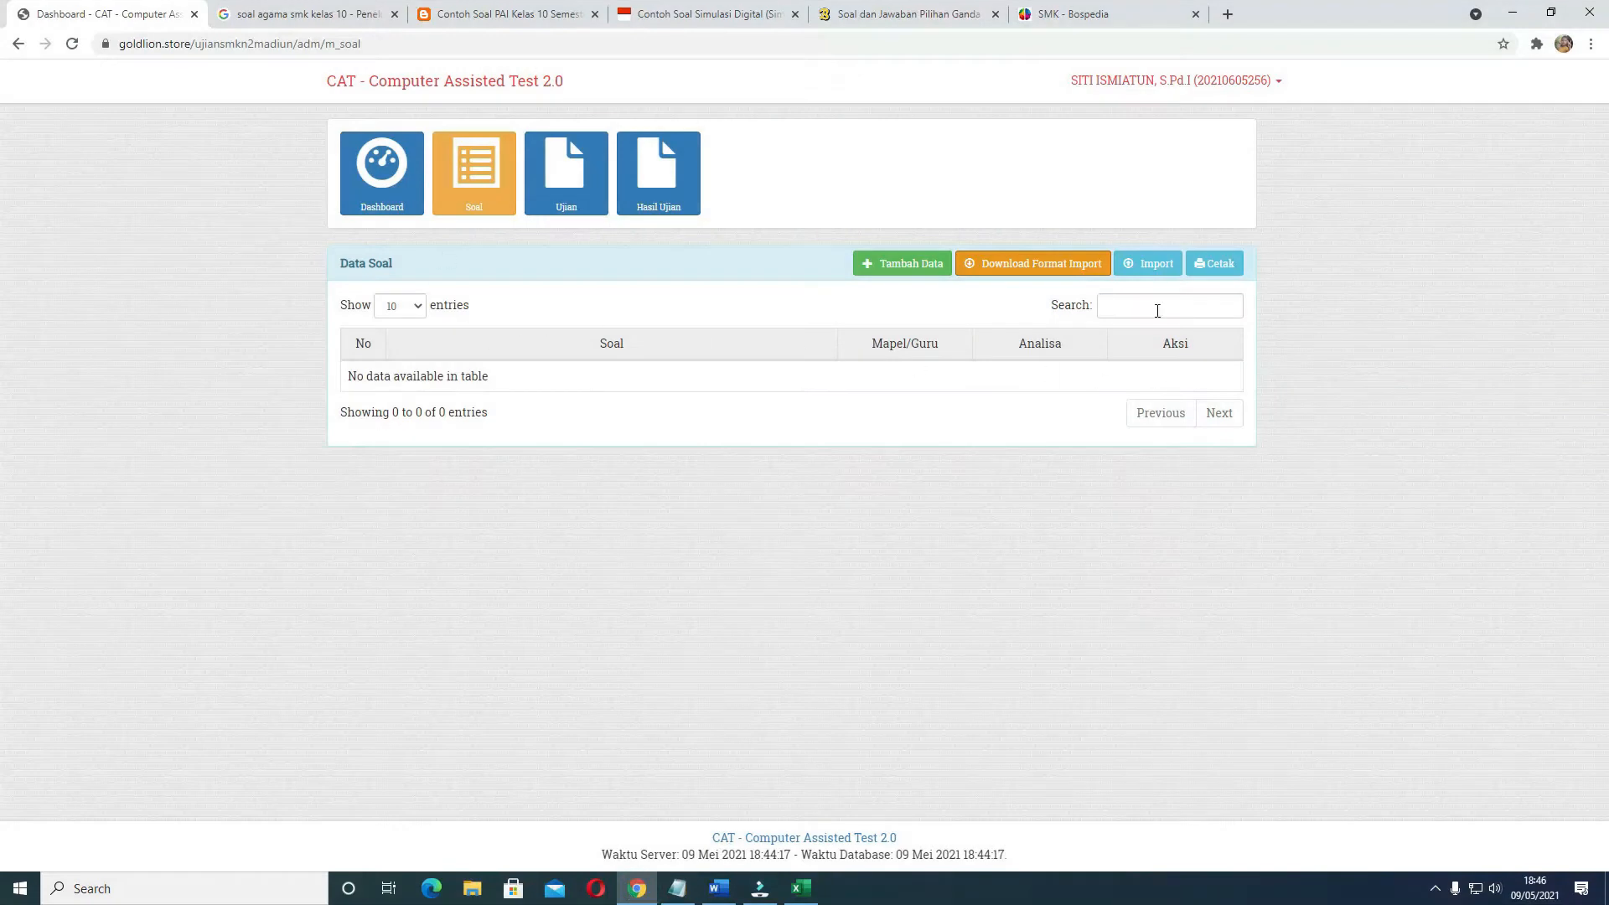
click(1149, 274)
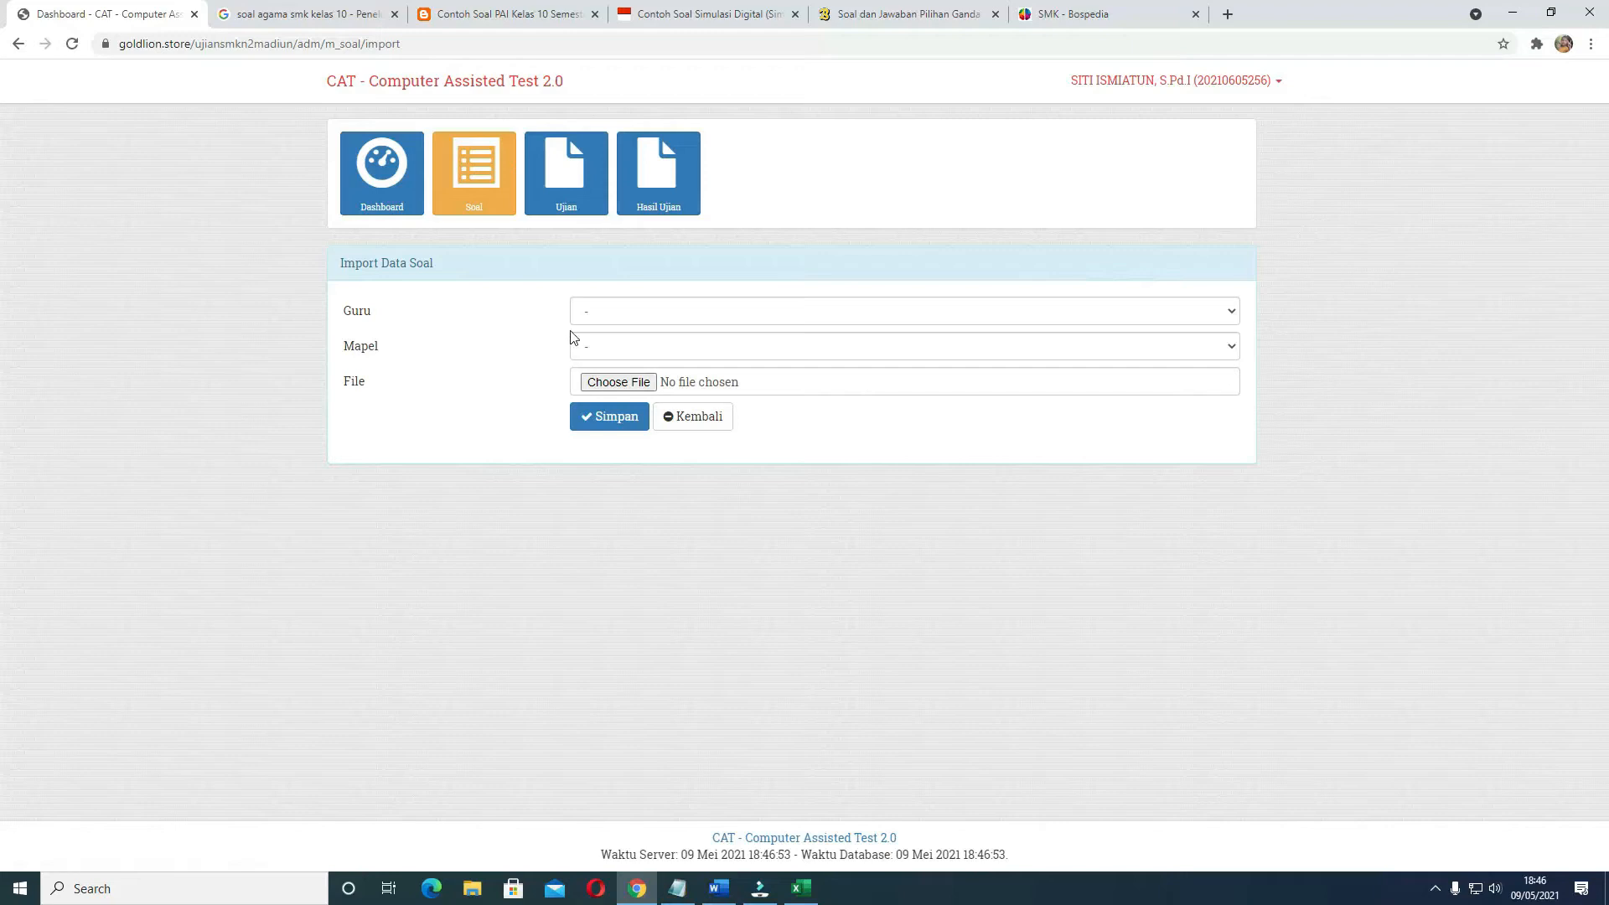
click(625, 313)
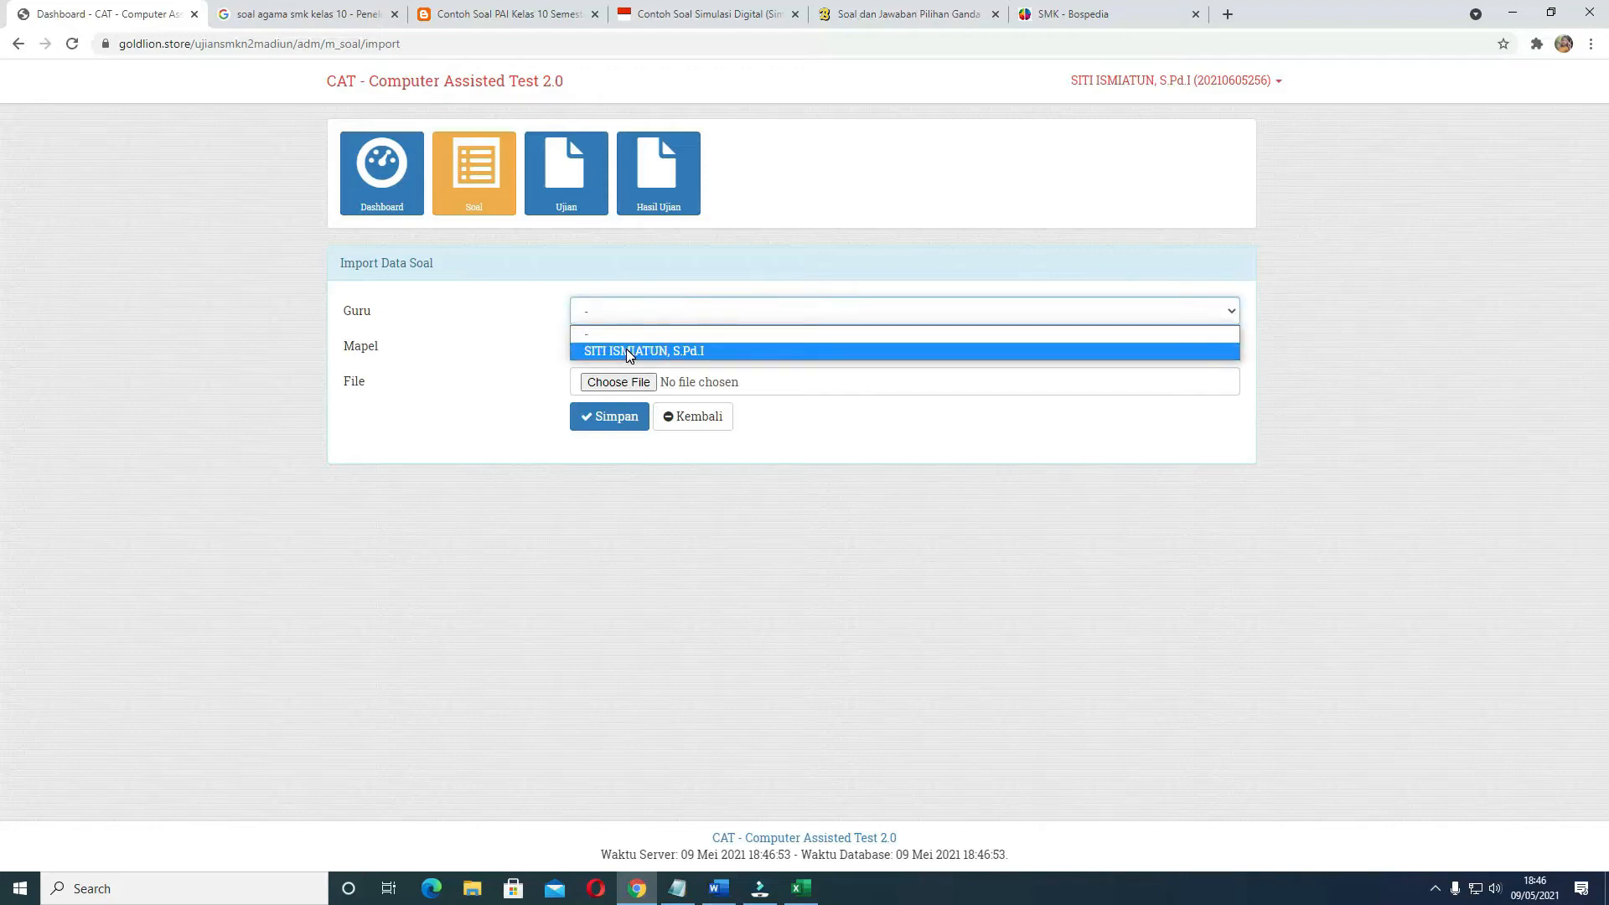
click(627, 351)
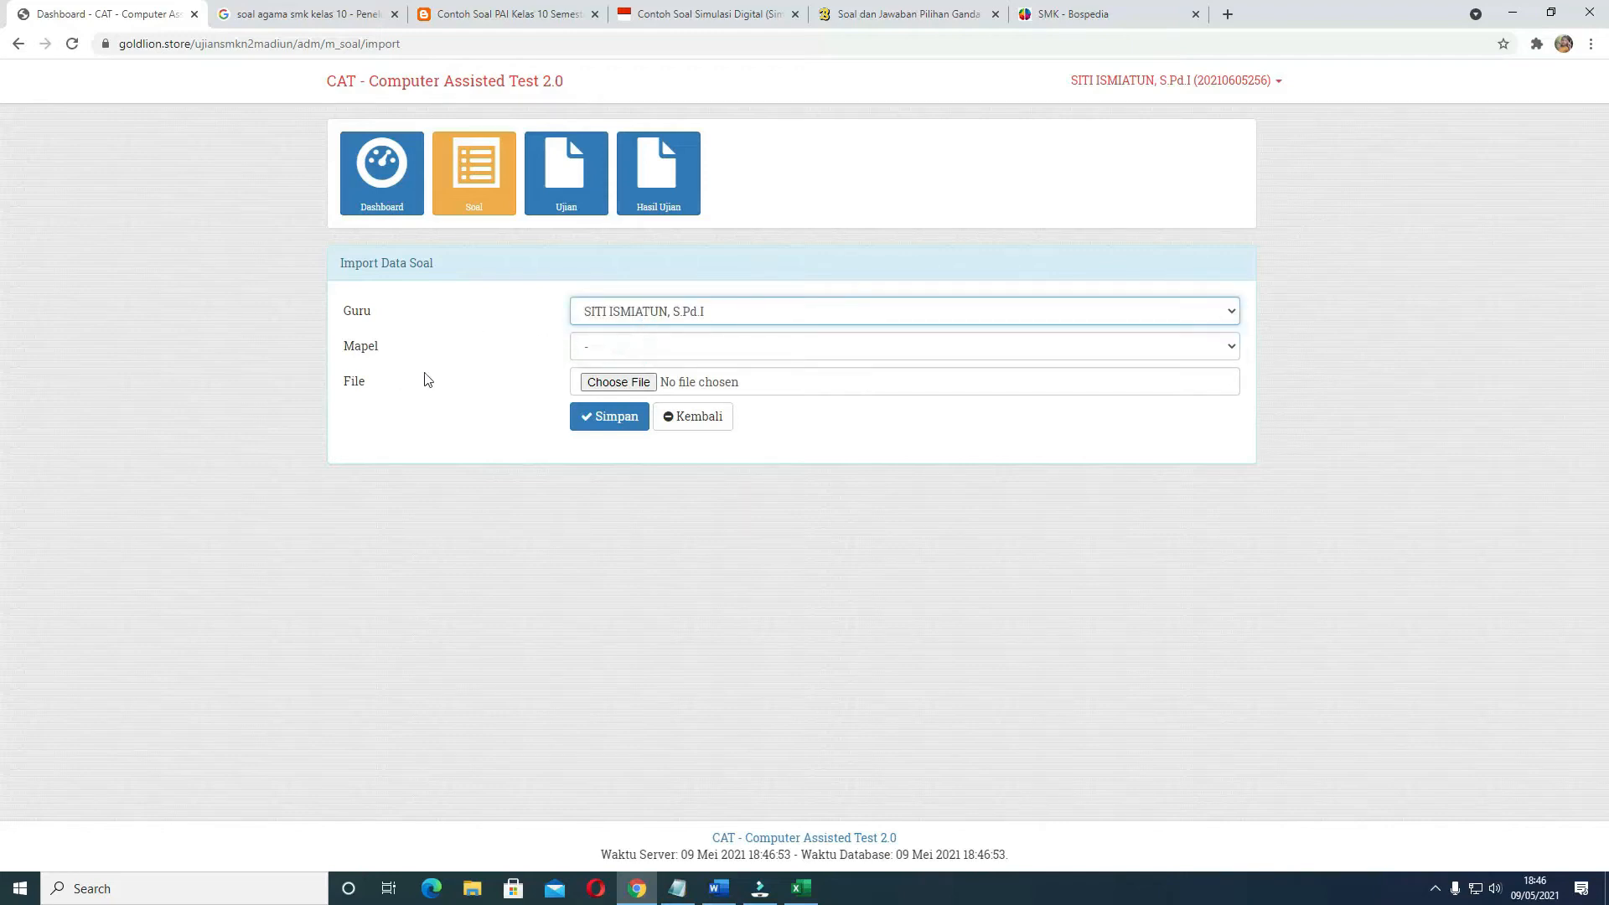
click(600, 350)
click(609, 387)
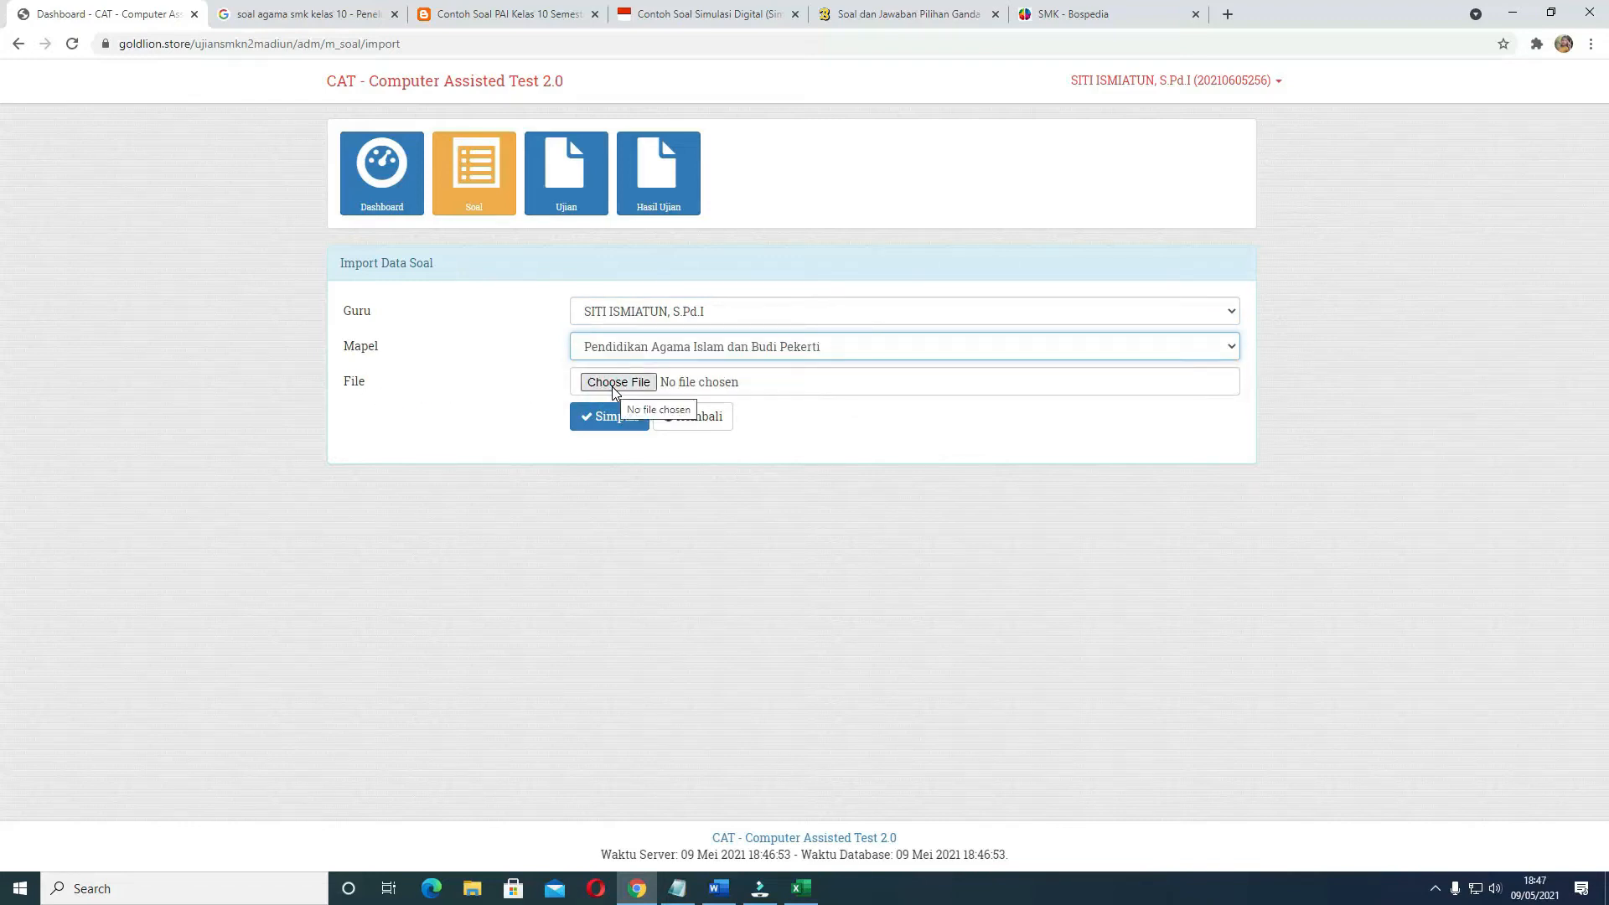
Attach format_soal_download (3).xlsx from Downloads to the import form, and return to the dashboard
click(614, 384)
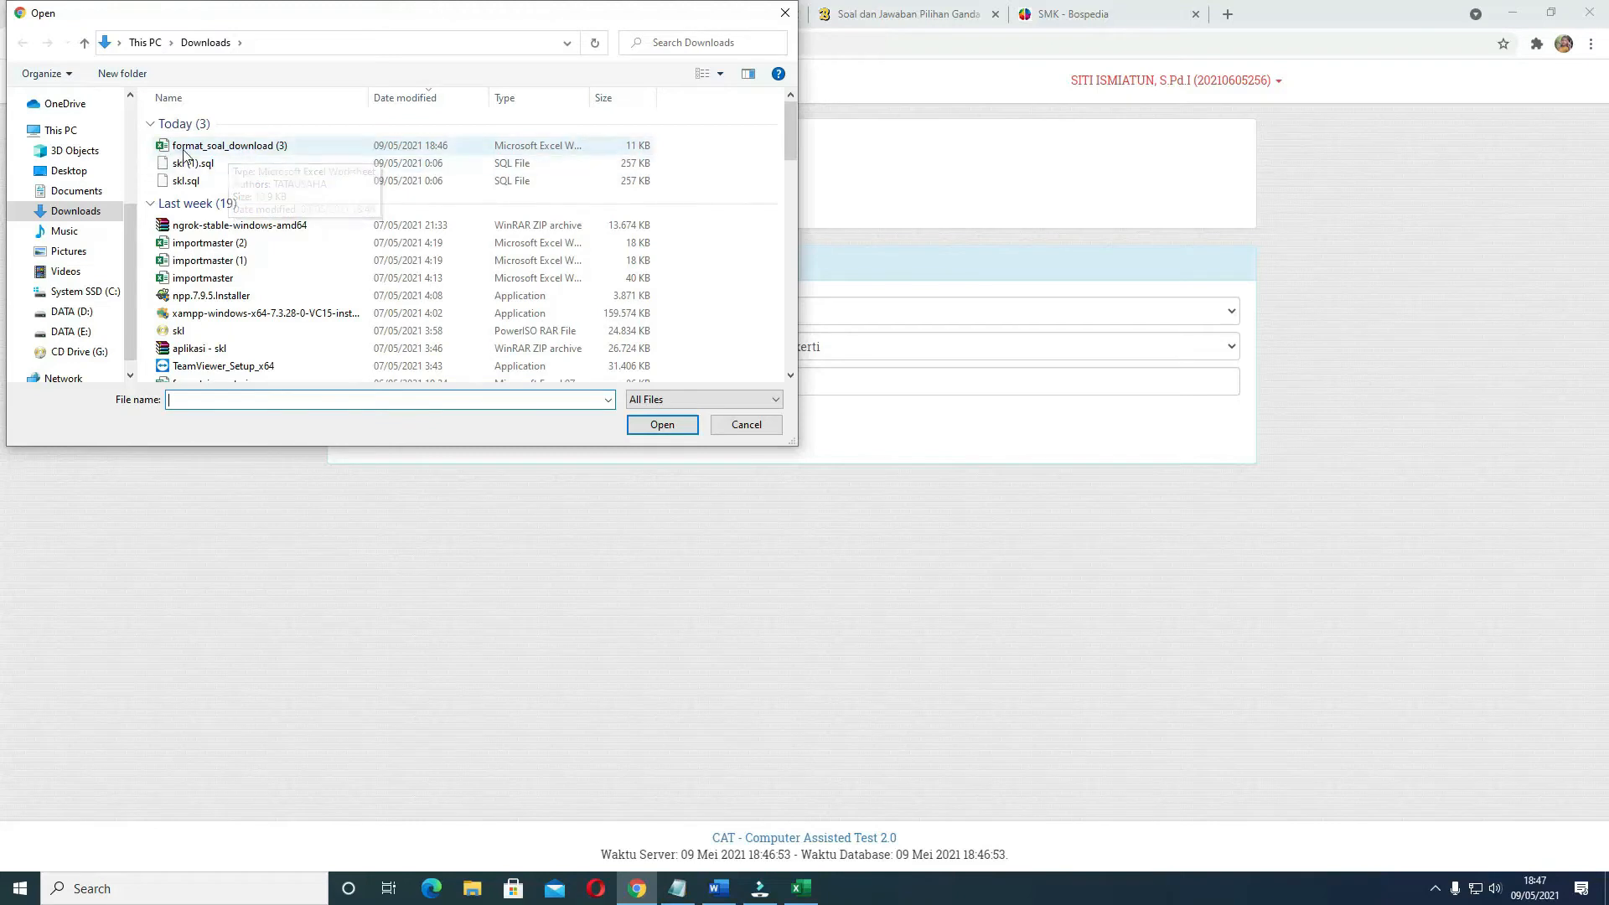
click(216, 149)
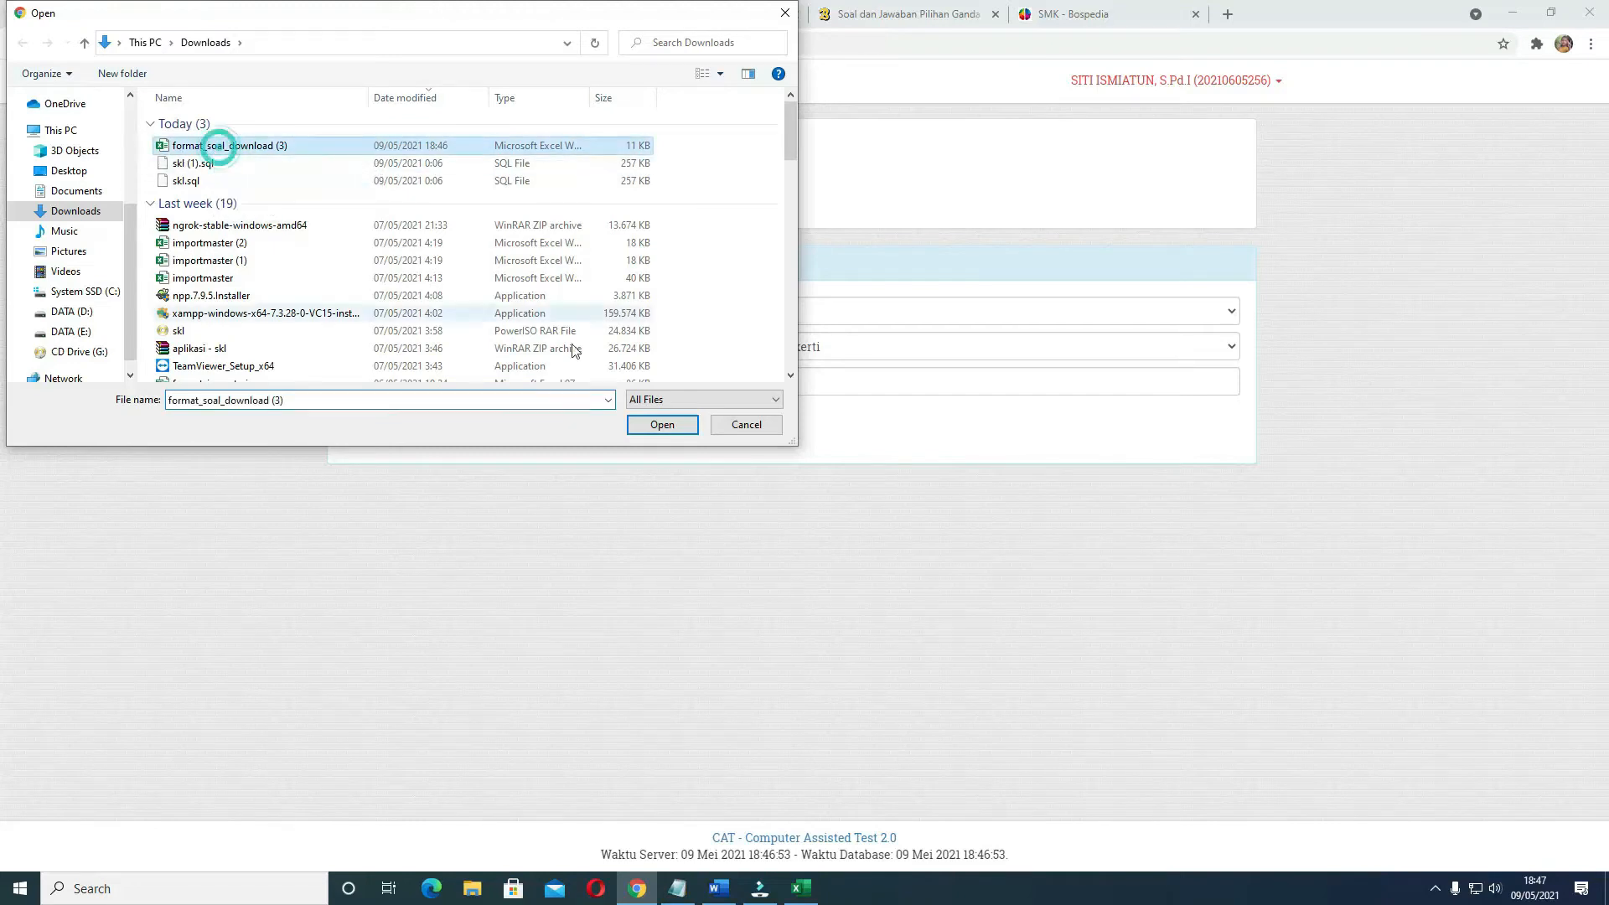
click(661, 424)
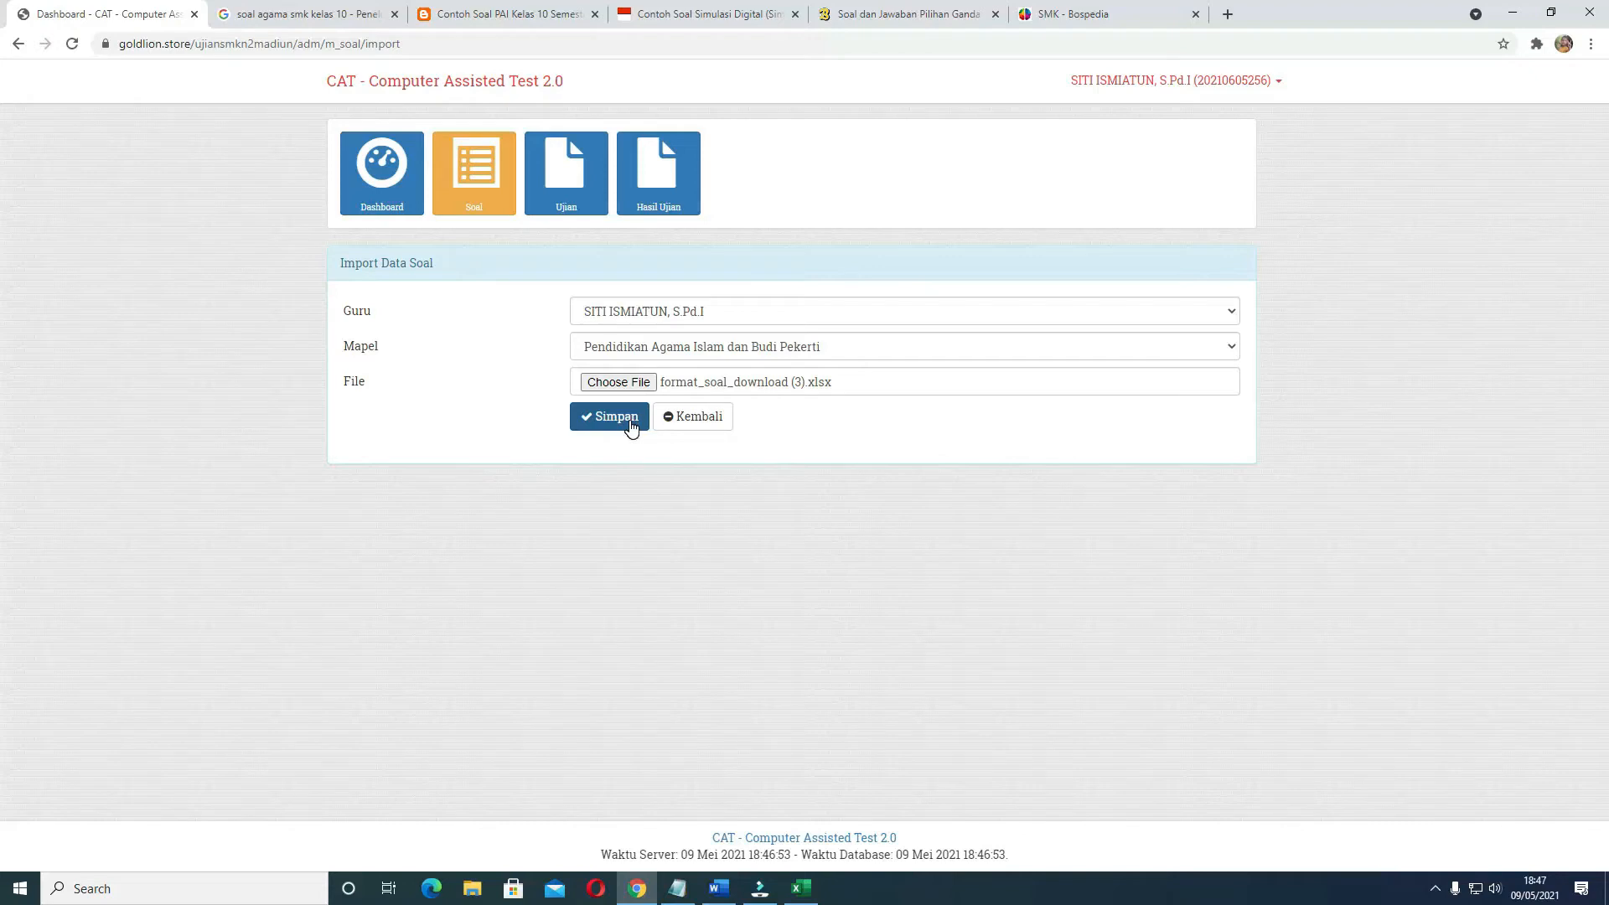
click(683, 424)
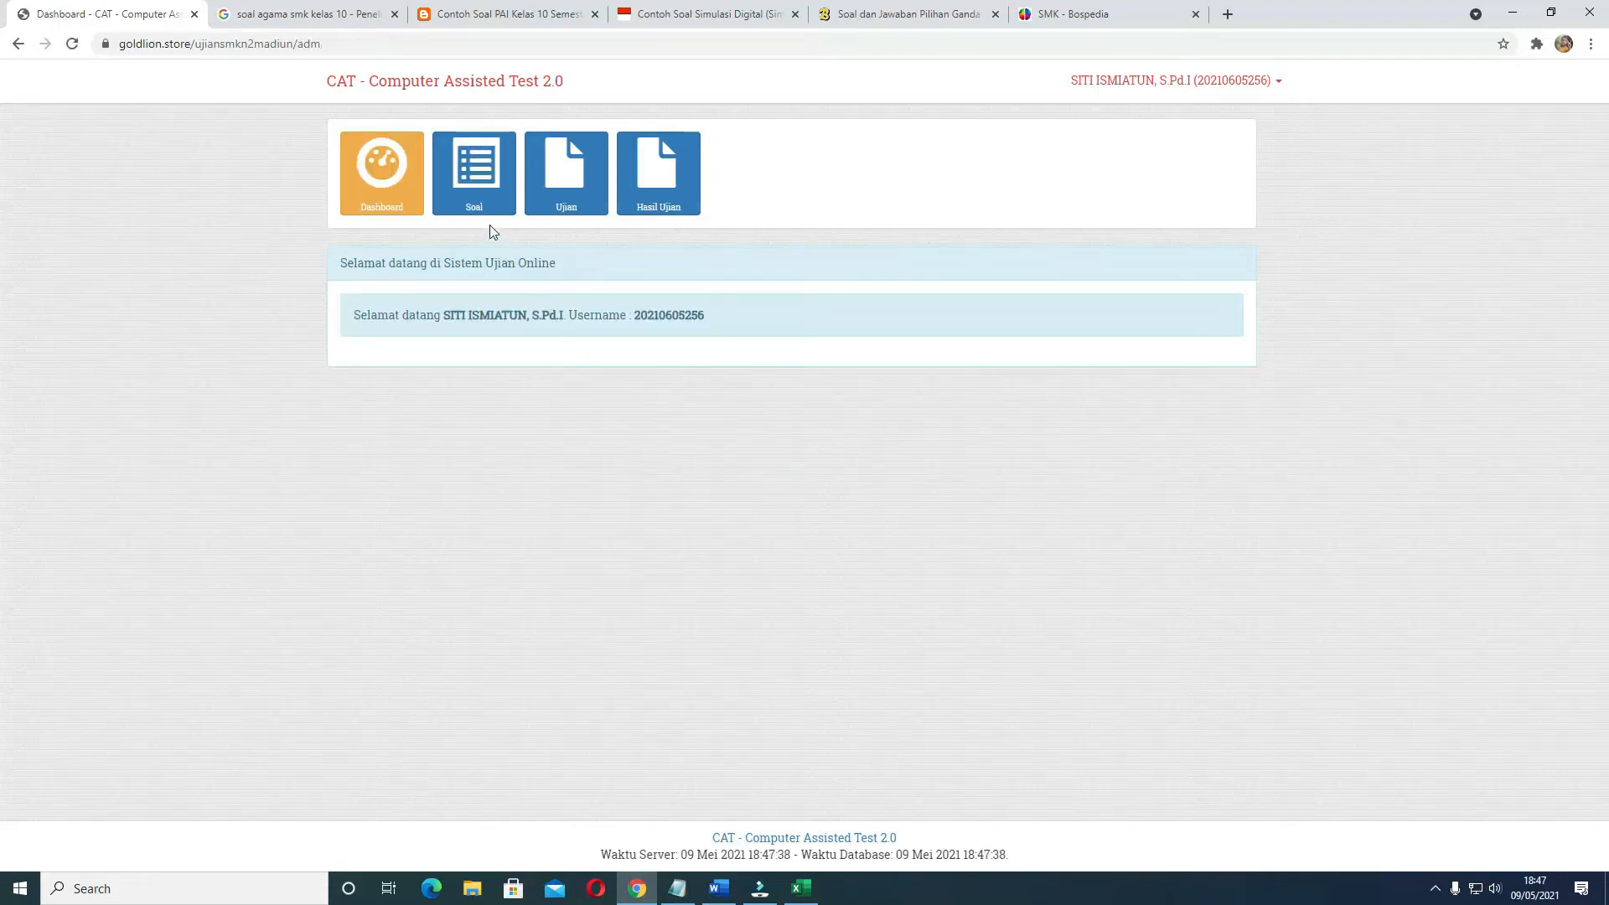
Start a new entry in the question list, with Pendidikan Agama Islam dan Budi Pekerti as Mapel and the teacher's name as Guru
click(471, 191)
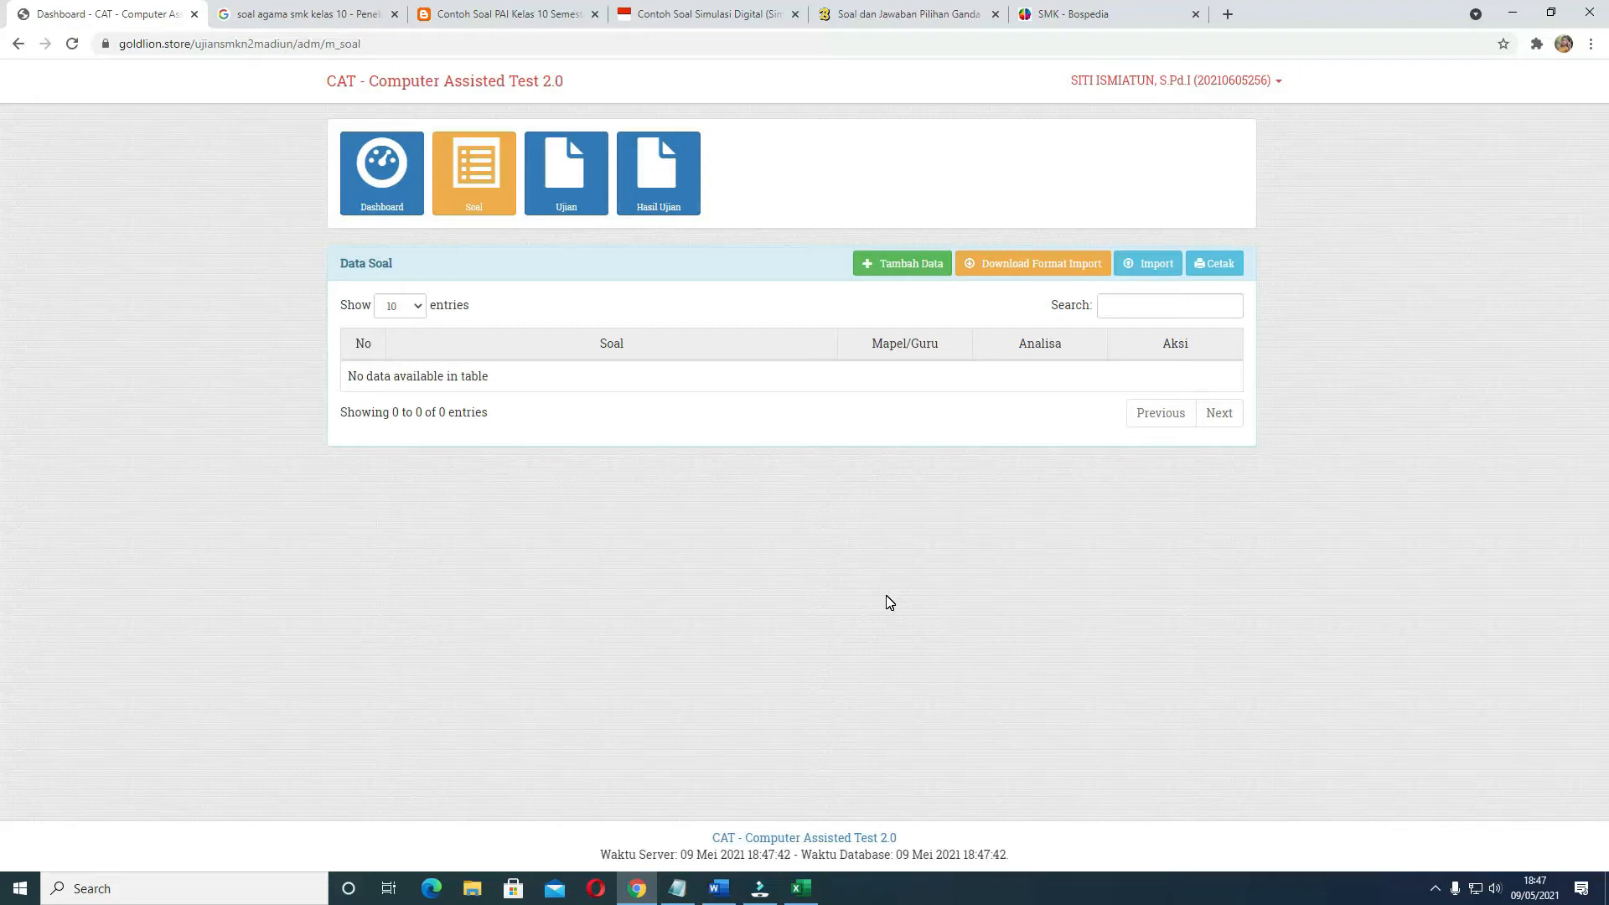
click(901, 274)
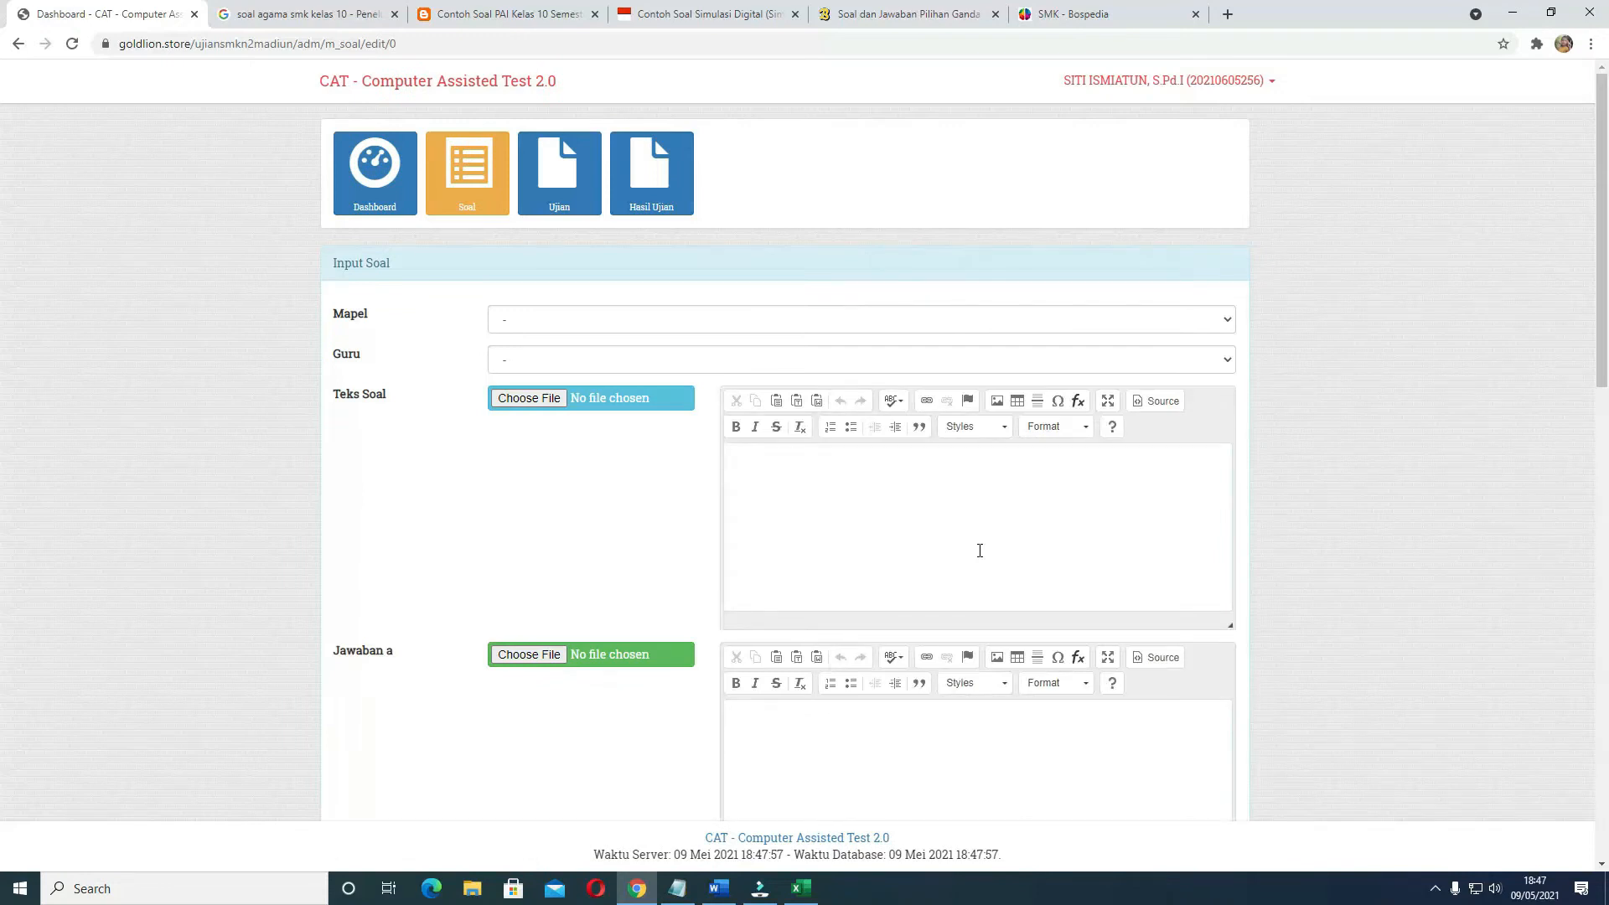
click(644, 323)
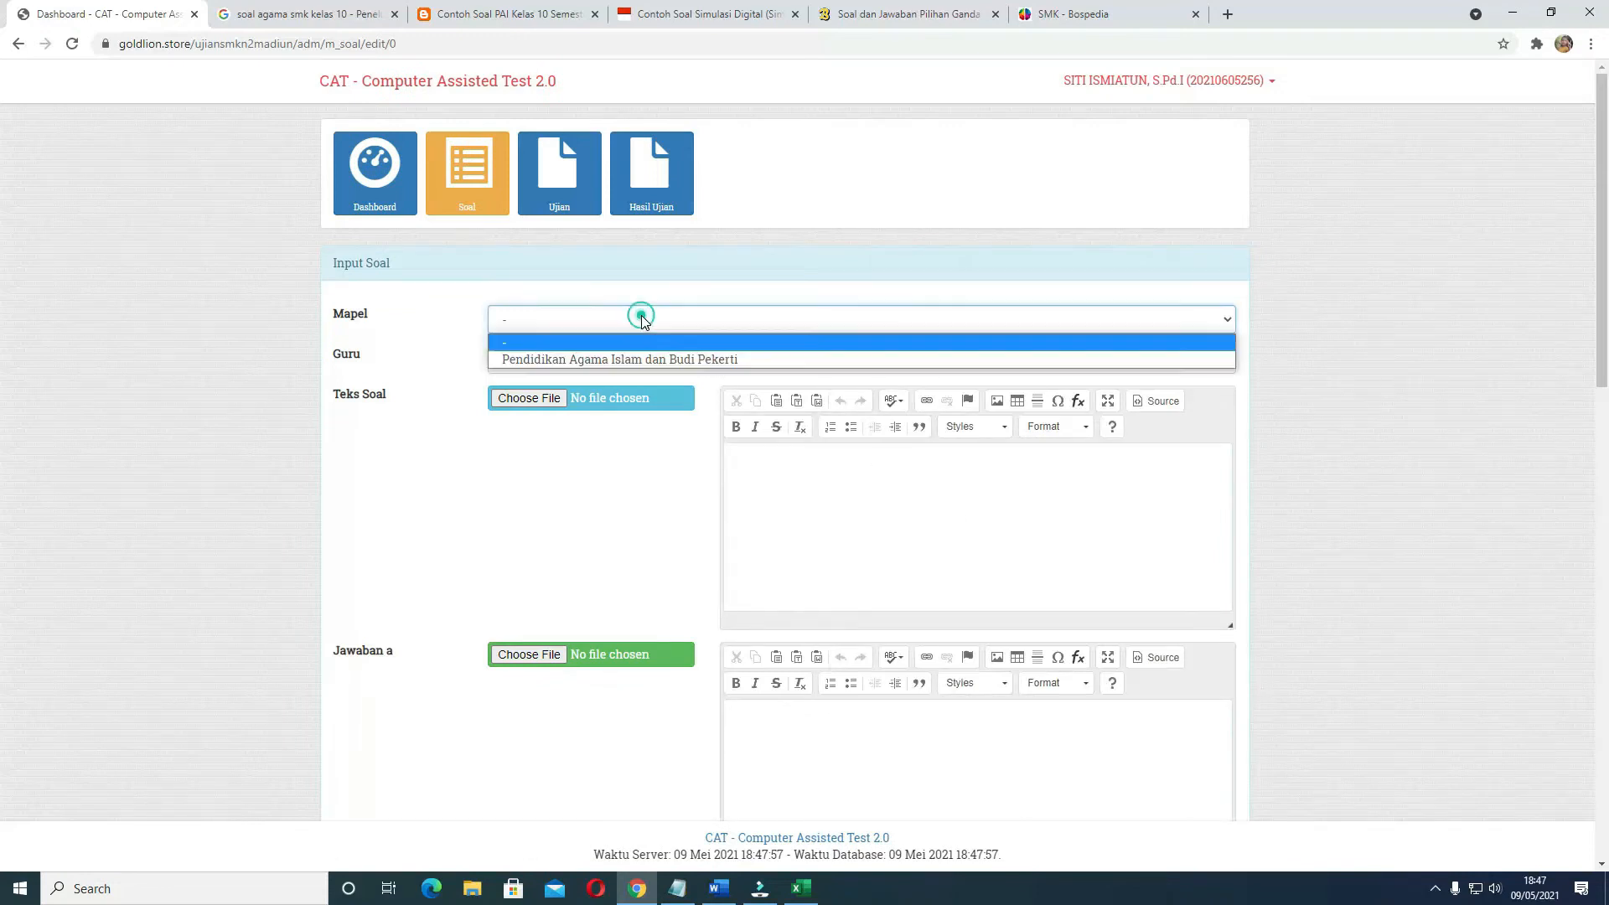
click(651, 359)
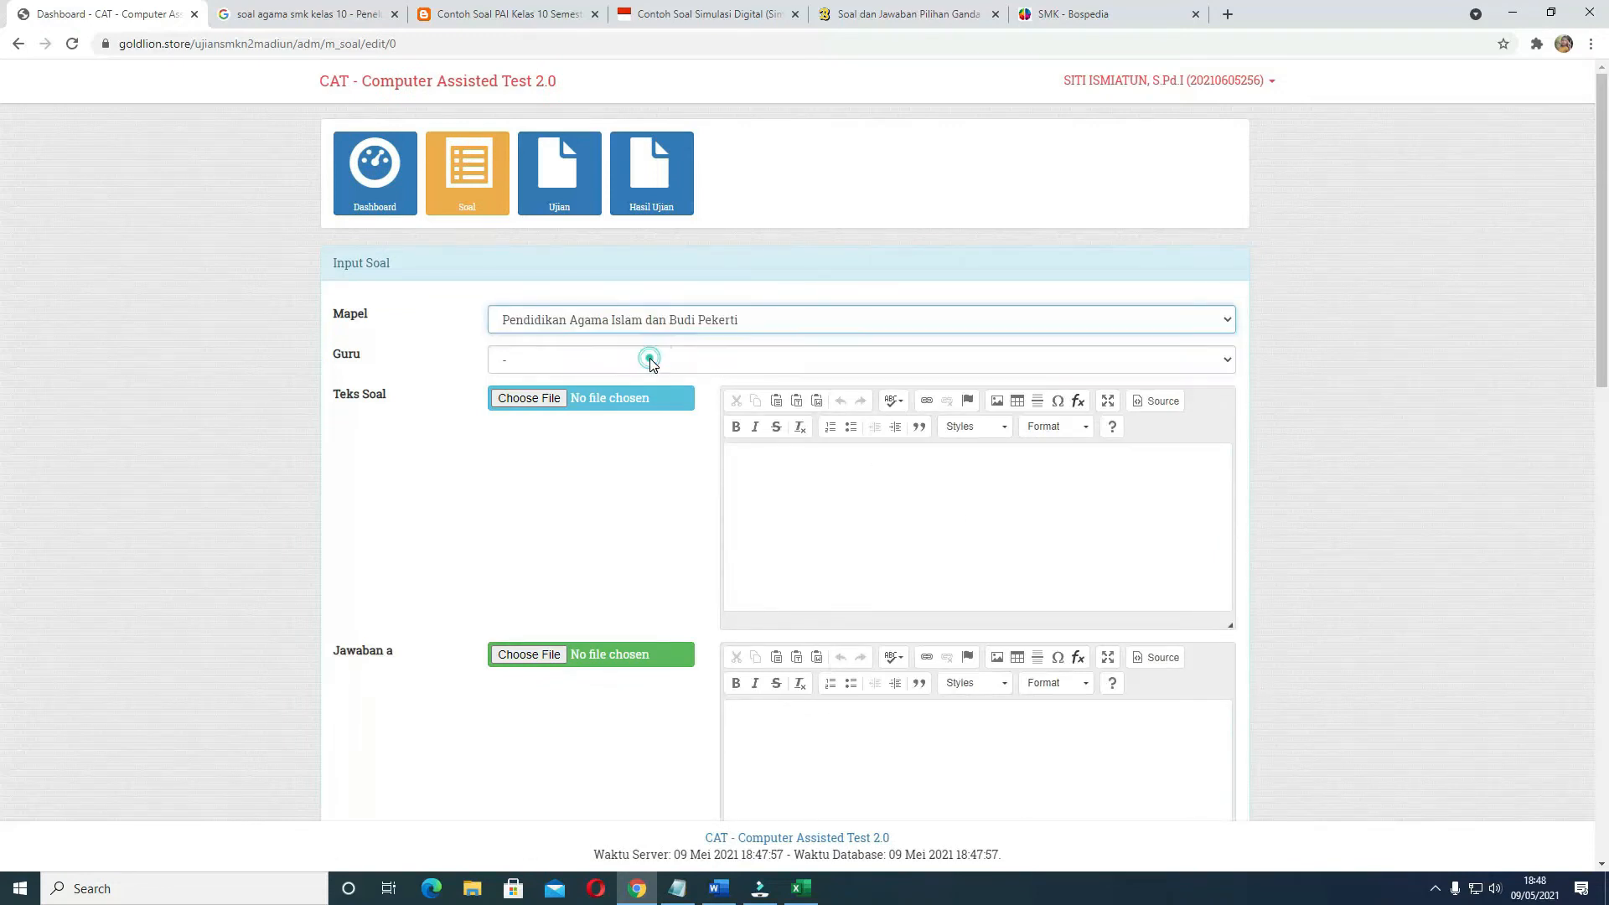
click(535, 363)
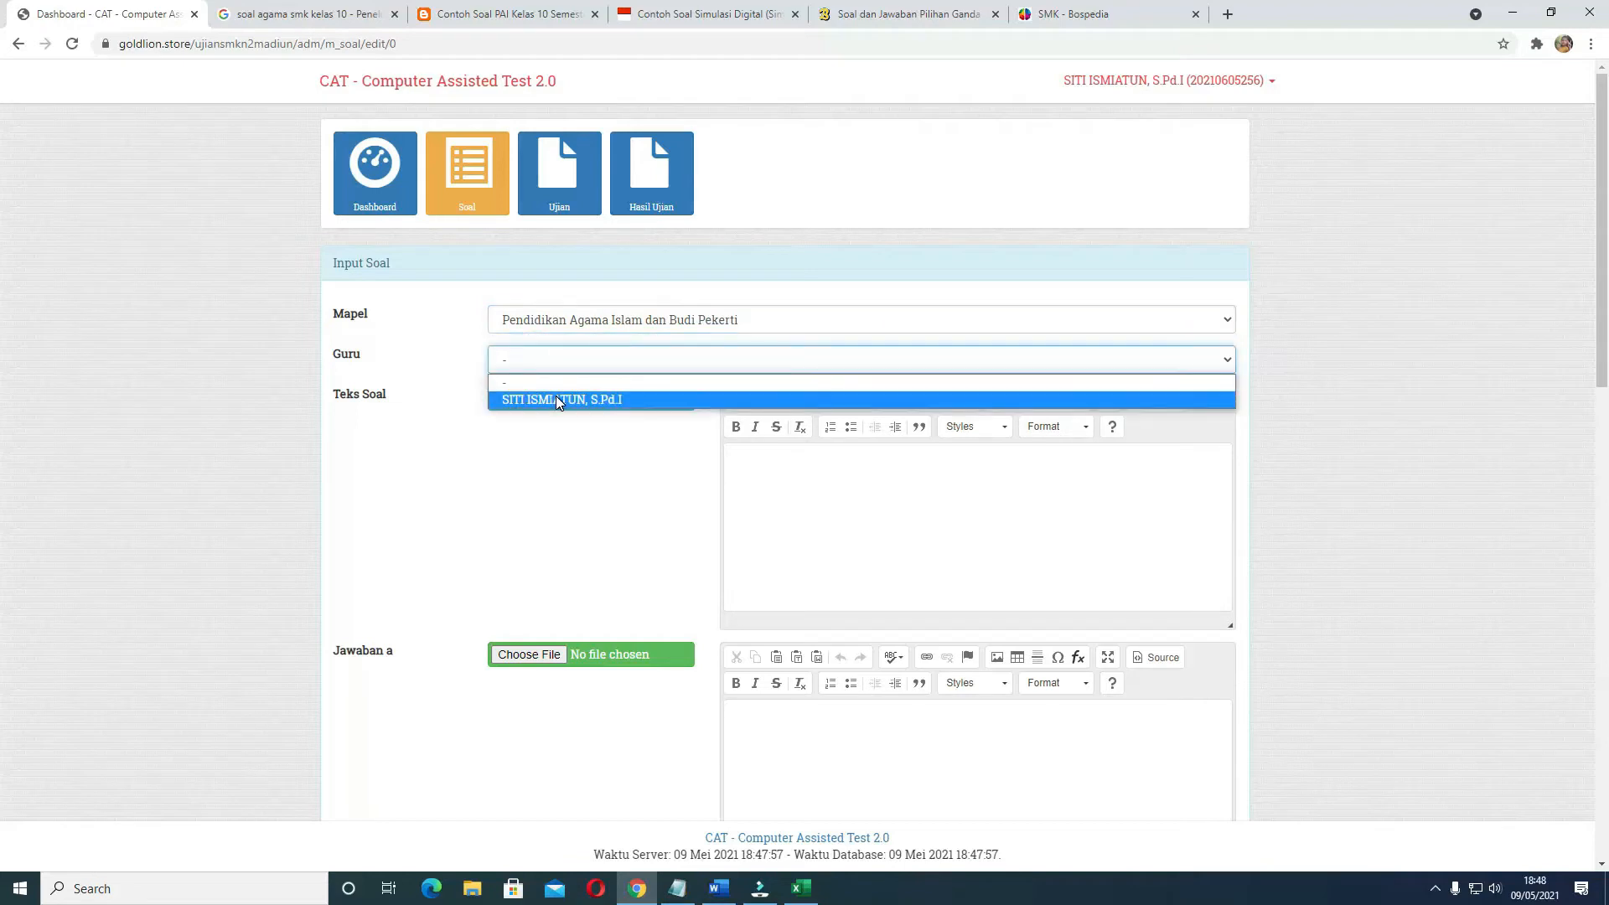
click(556, 396)
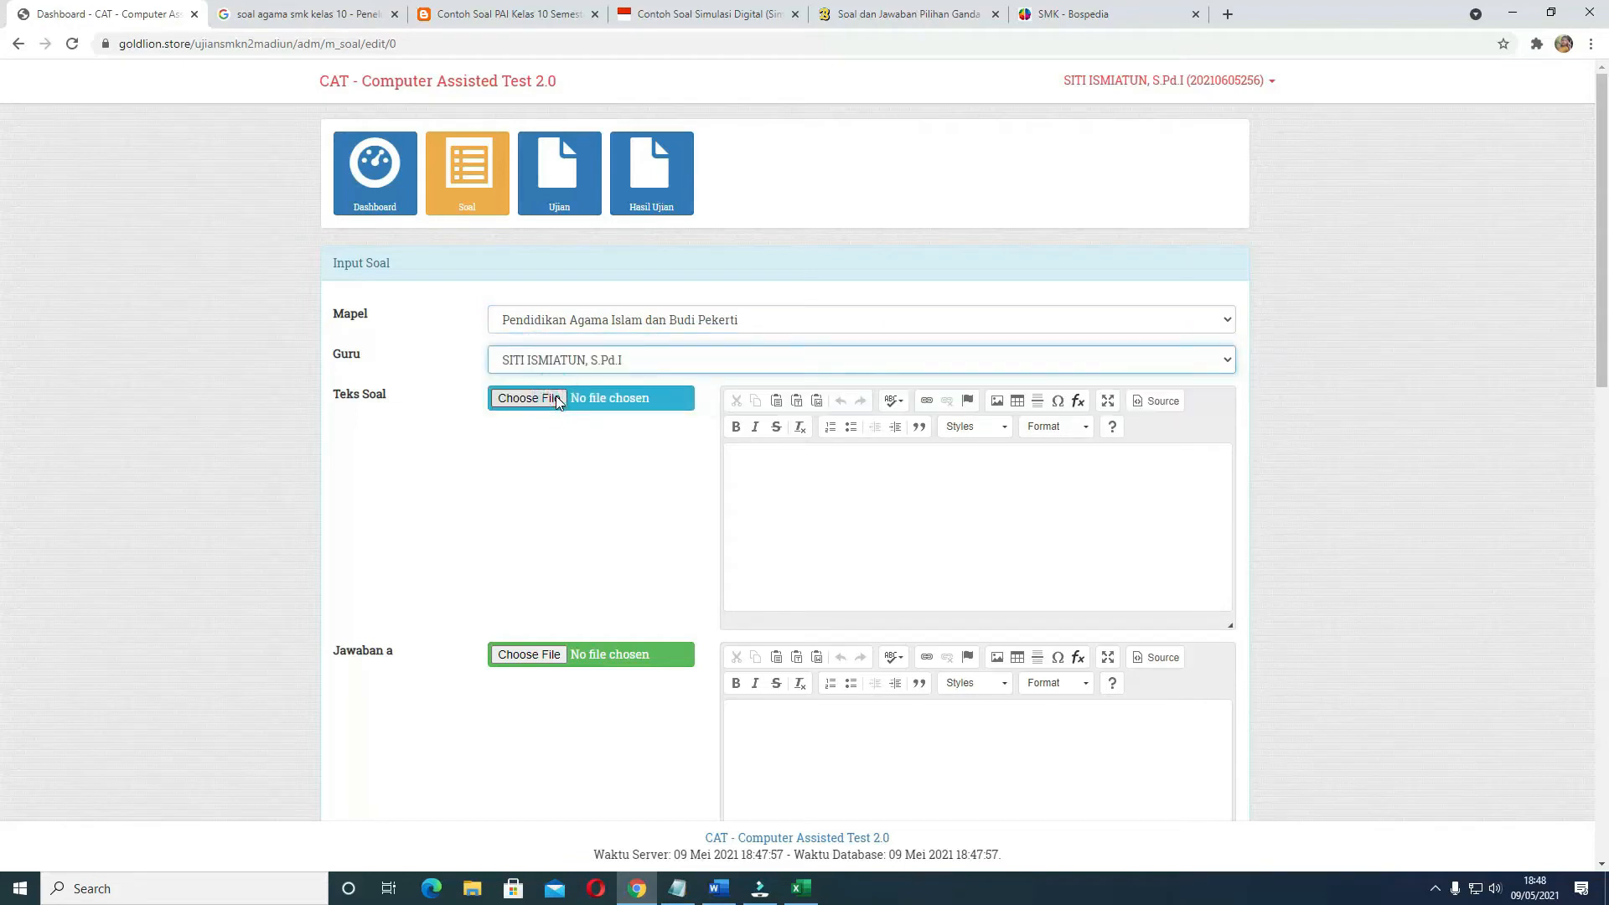
Copy question 1 and its options a to e from the Word document into the Teks Soal field of the form in Chrome
click(763, 467)
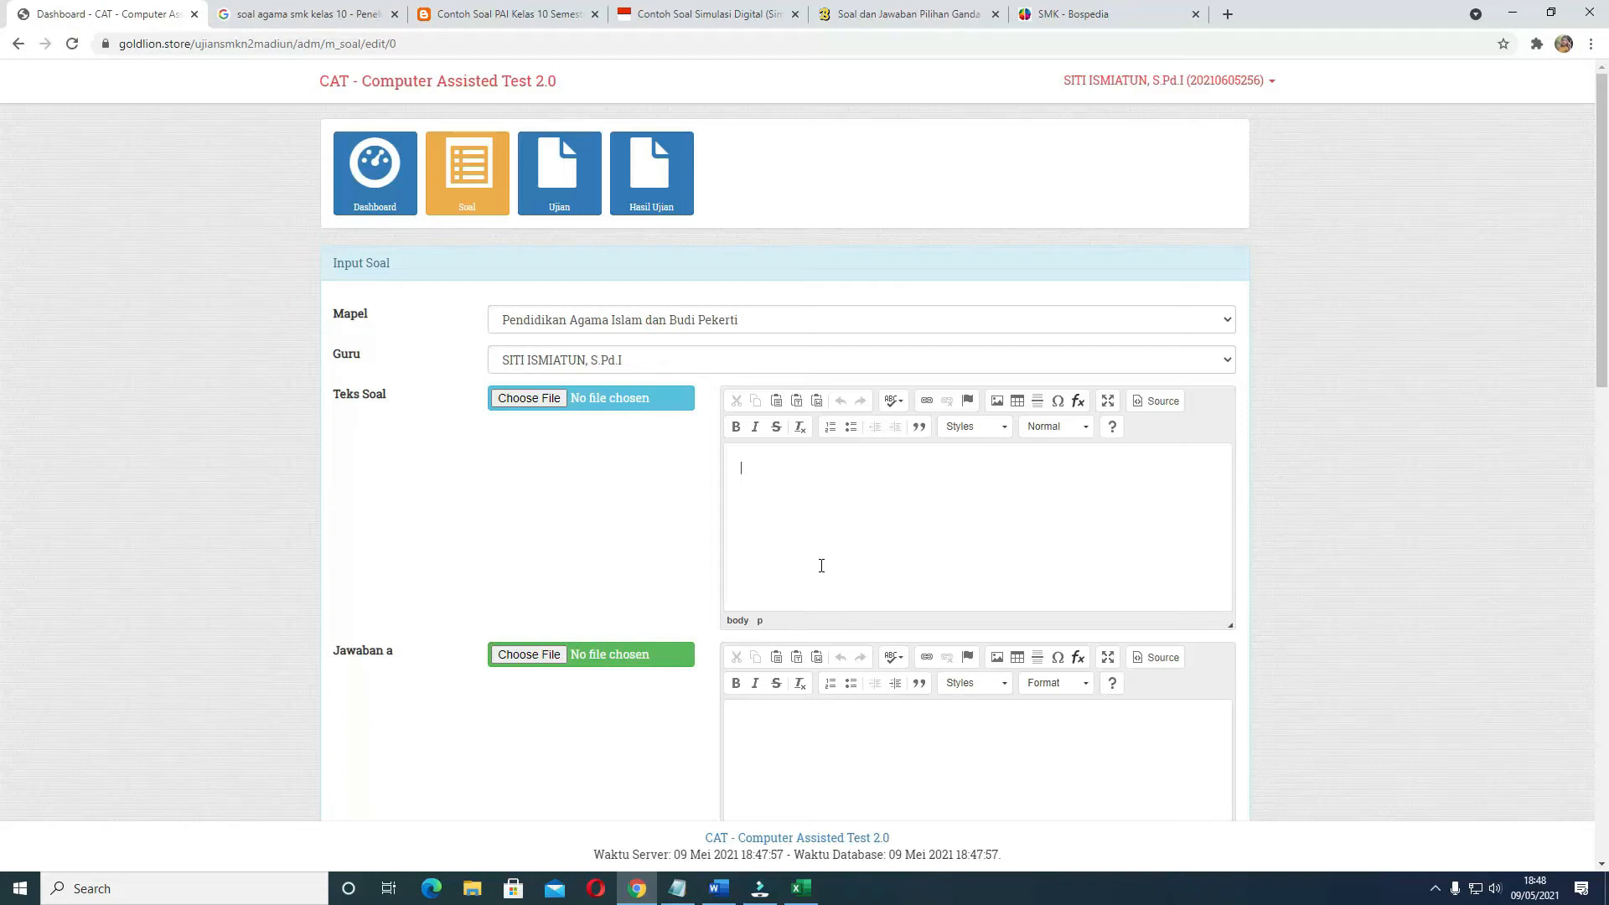
click(718, 892)
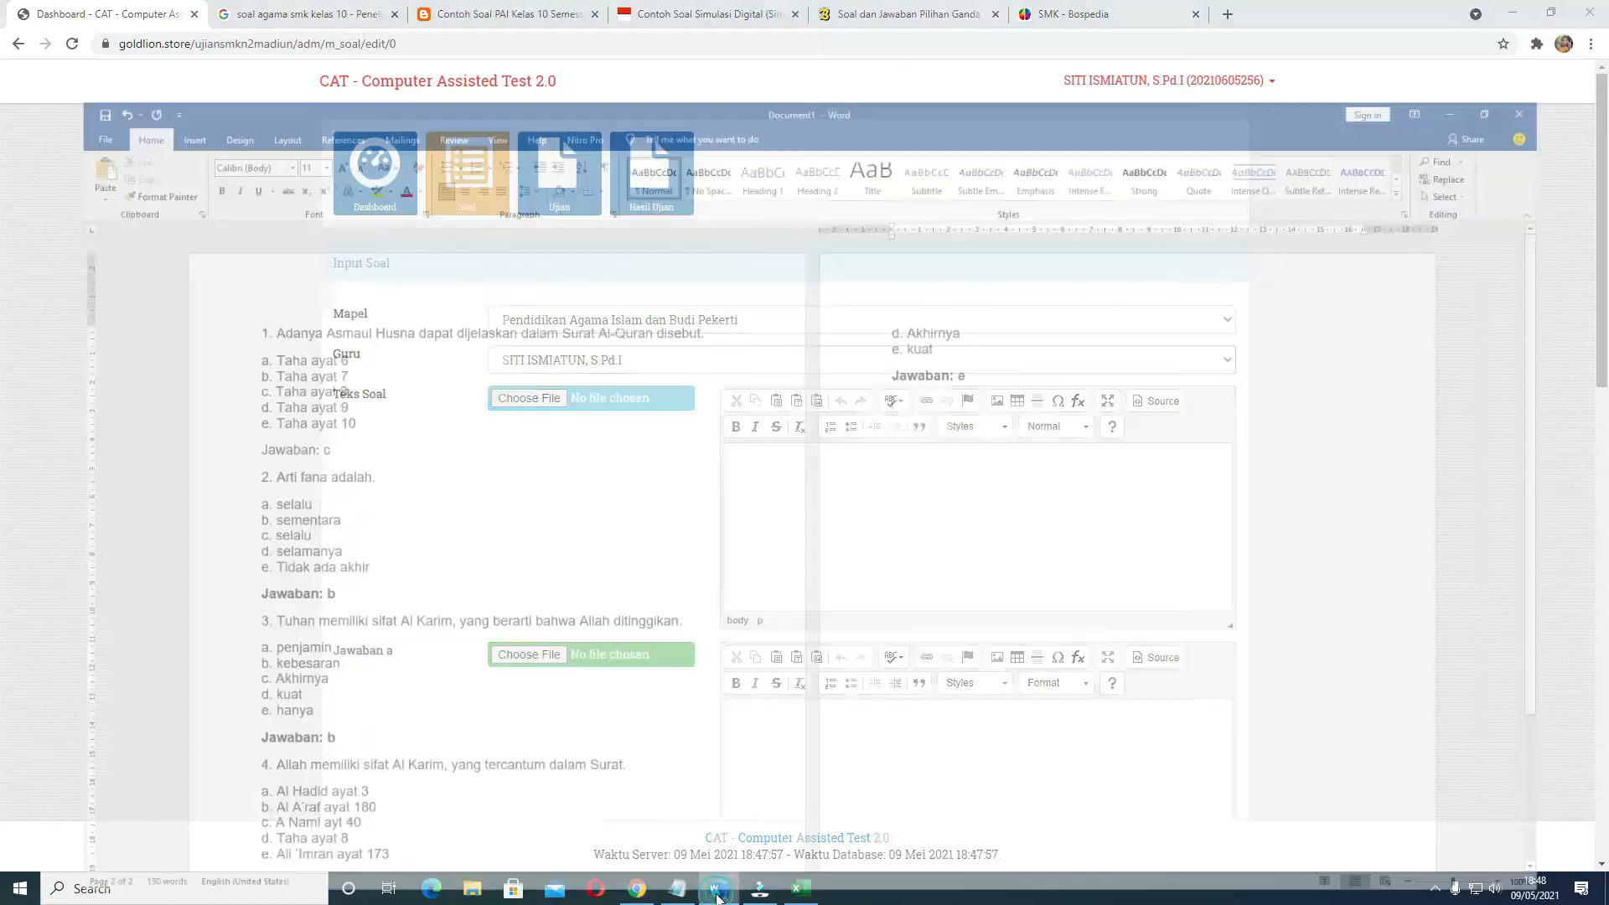
drag(215, 256, 310, 368)
key(ctrl+c)
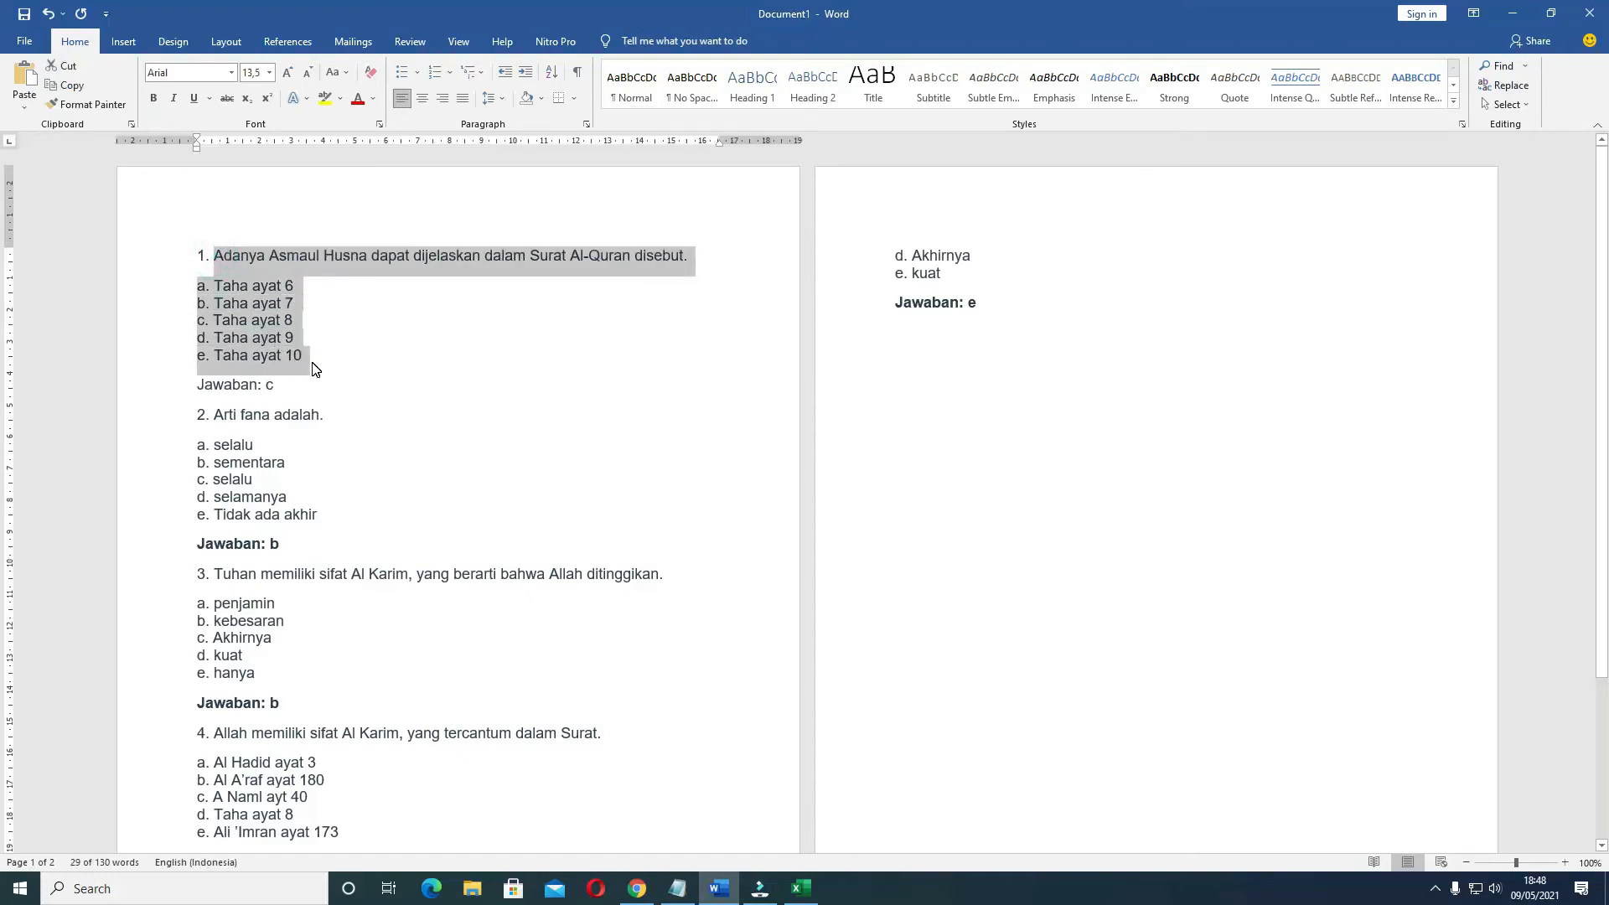
click(638, 890)
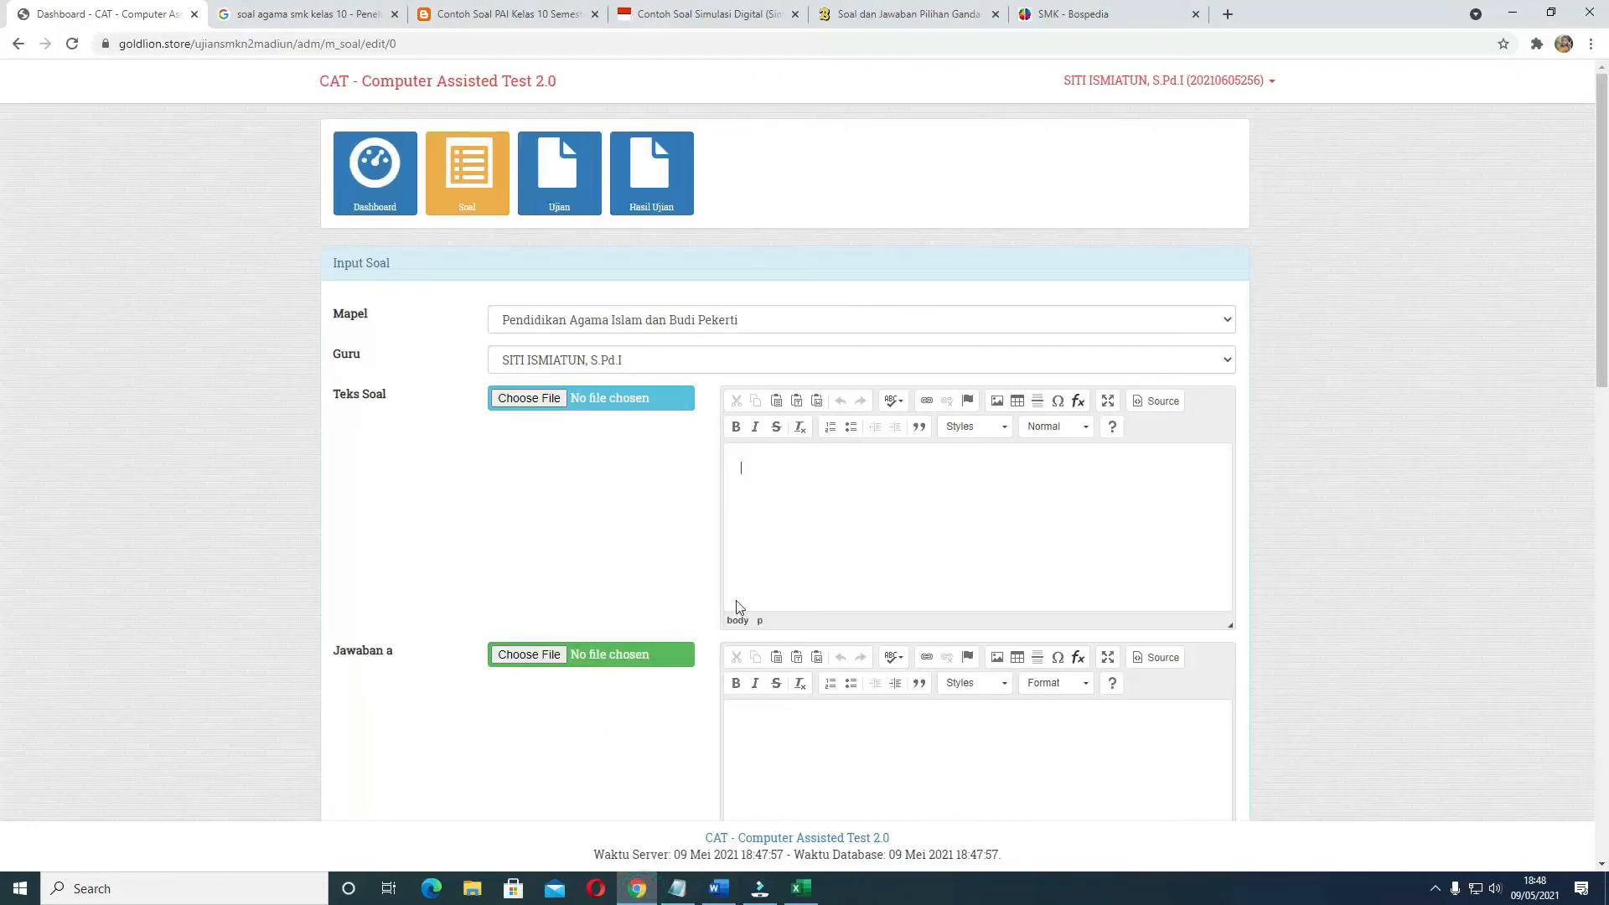
key(ctrl+v)
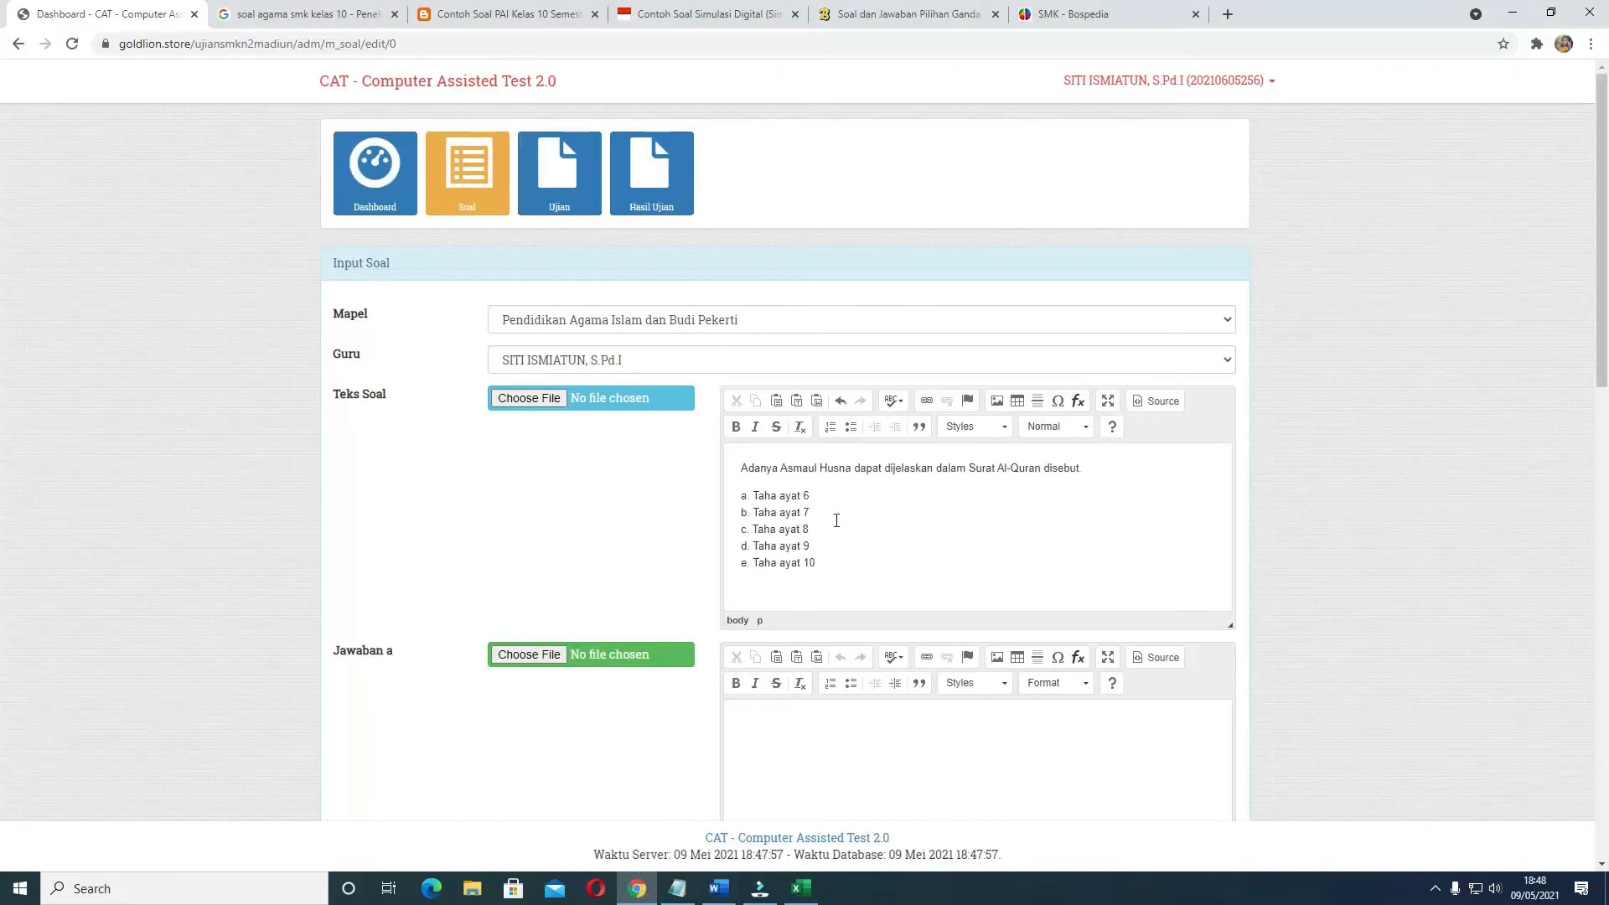
Move the option a text "Taha ayat 6" from Teks Soal into Jawaban a
click(732, 469)
drag(754, 498, 811, 500)
key(ctrl+x)
scroll(813, 545, down, 3)
click(771, 501)
key(ctrl+v)
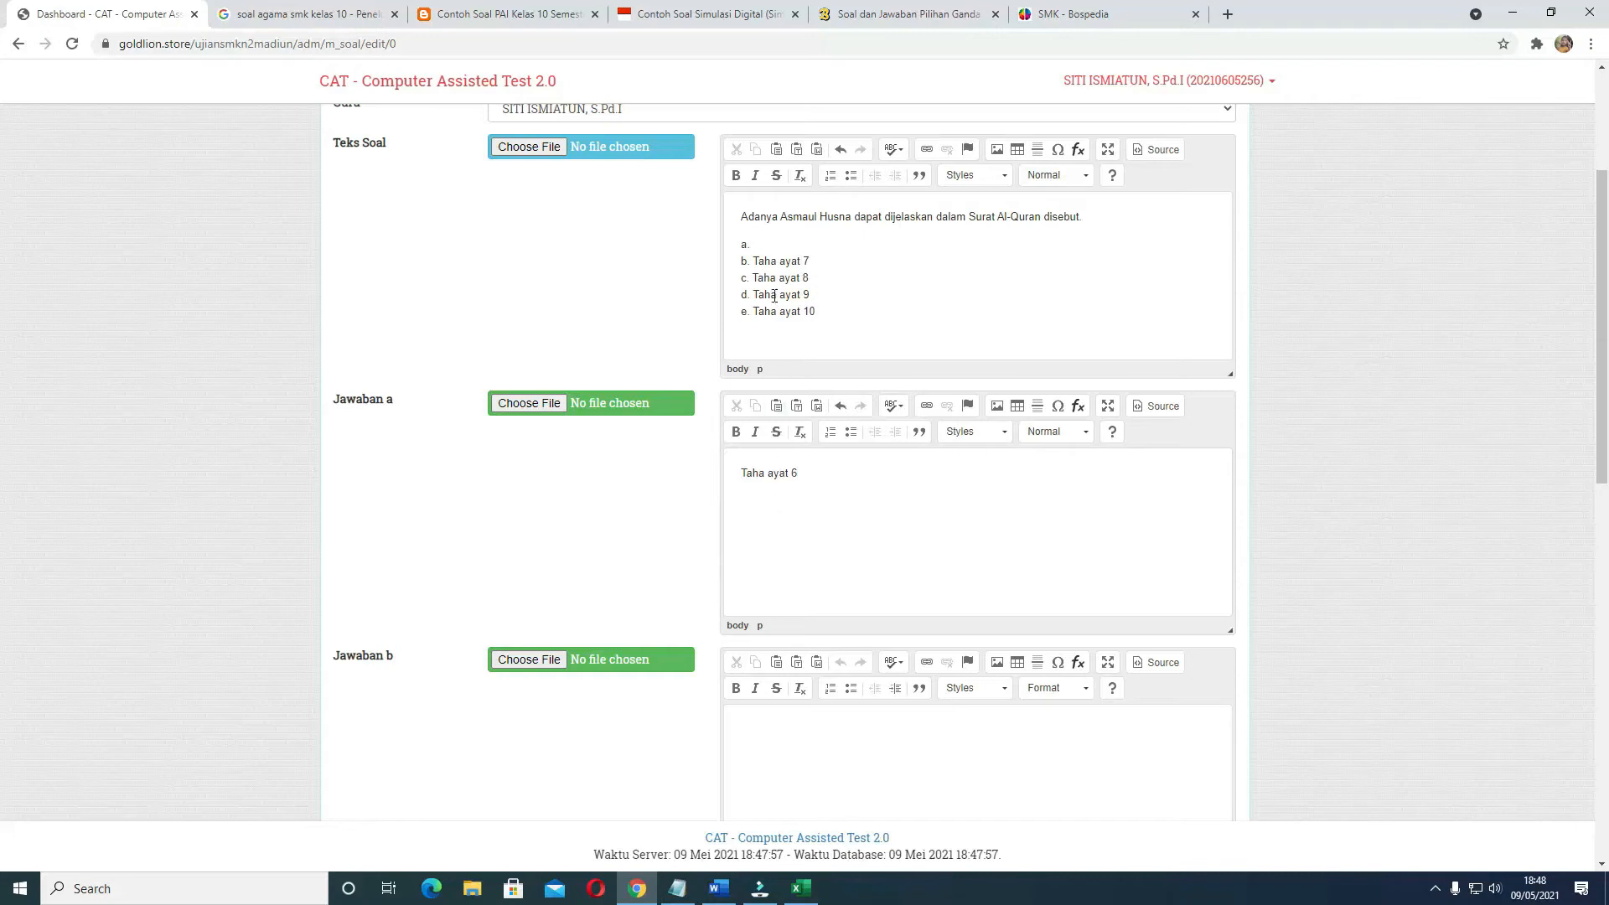
Move the text of option b from Teks Soal into Jawaban b
drag(753, 261, 815, 260)
text(T)
scroll(830, 408, down, 2)
click(797, 560)
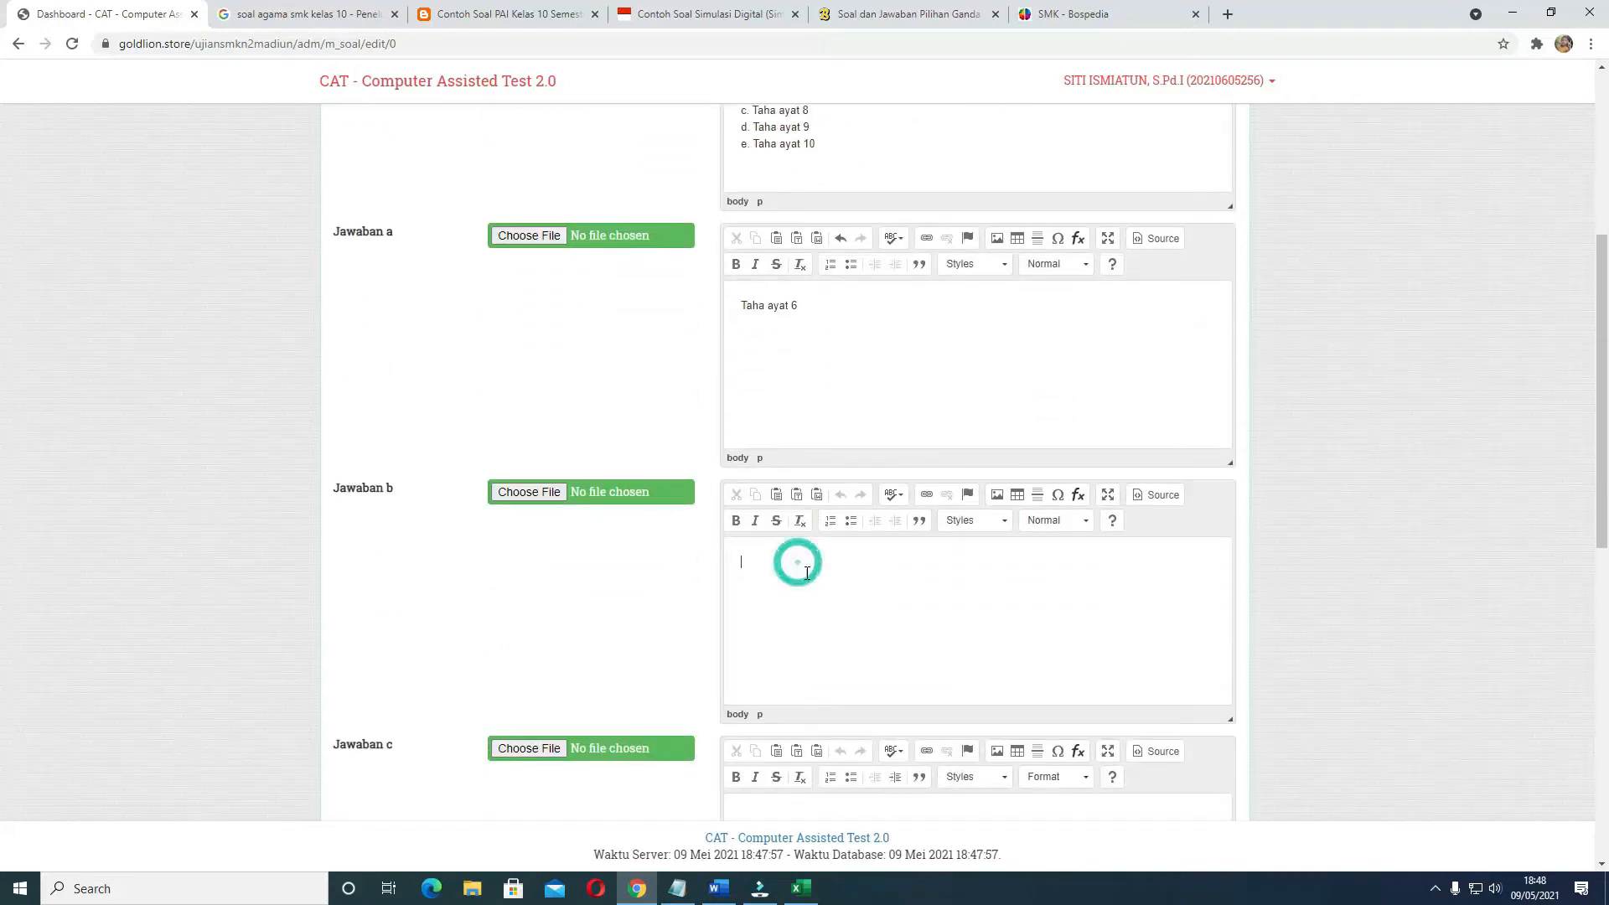
key(ctrl+v)
Move the option c text "Taha ayat 8" from Teks Soal into Jawaban c
scroll(786, 374, up, 2)
drag(753, 278, 809, 280)
key(ctrl+x)
scroll(786, 519, down, 4)
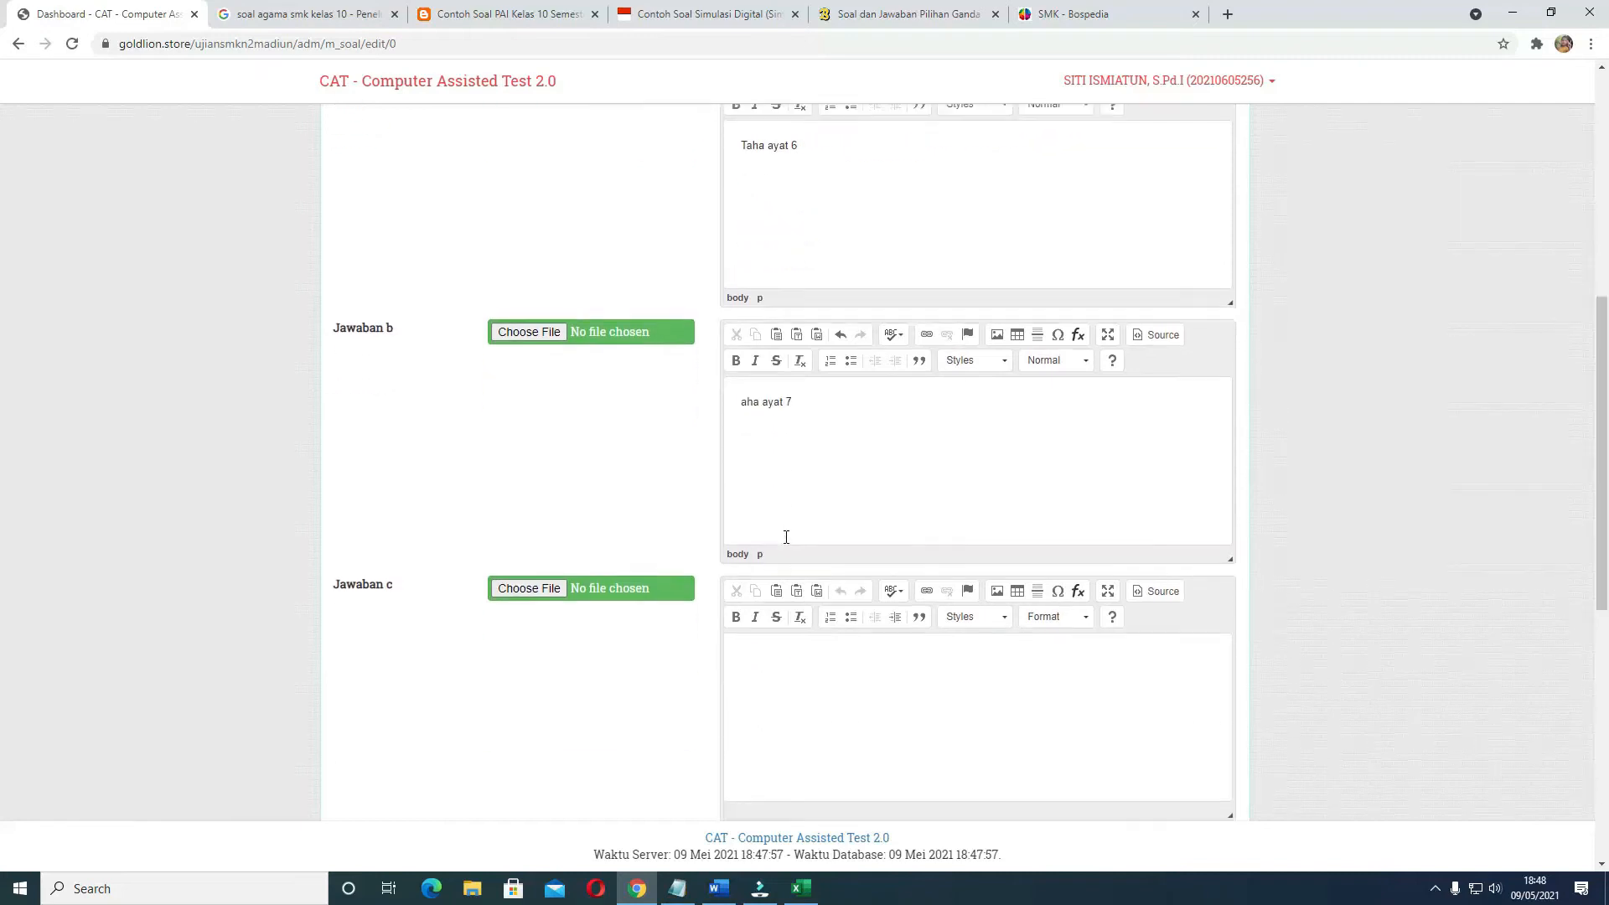
click(781, 652)
key(ctrl+v)
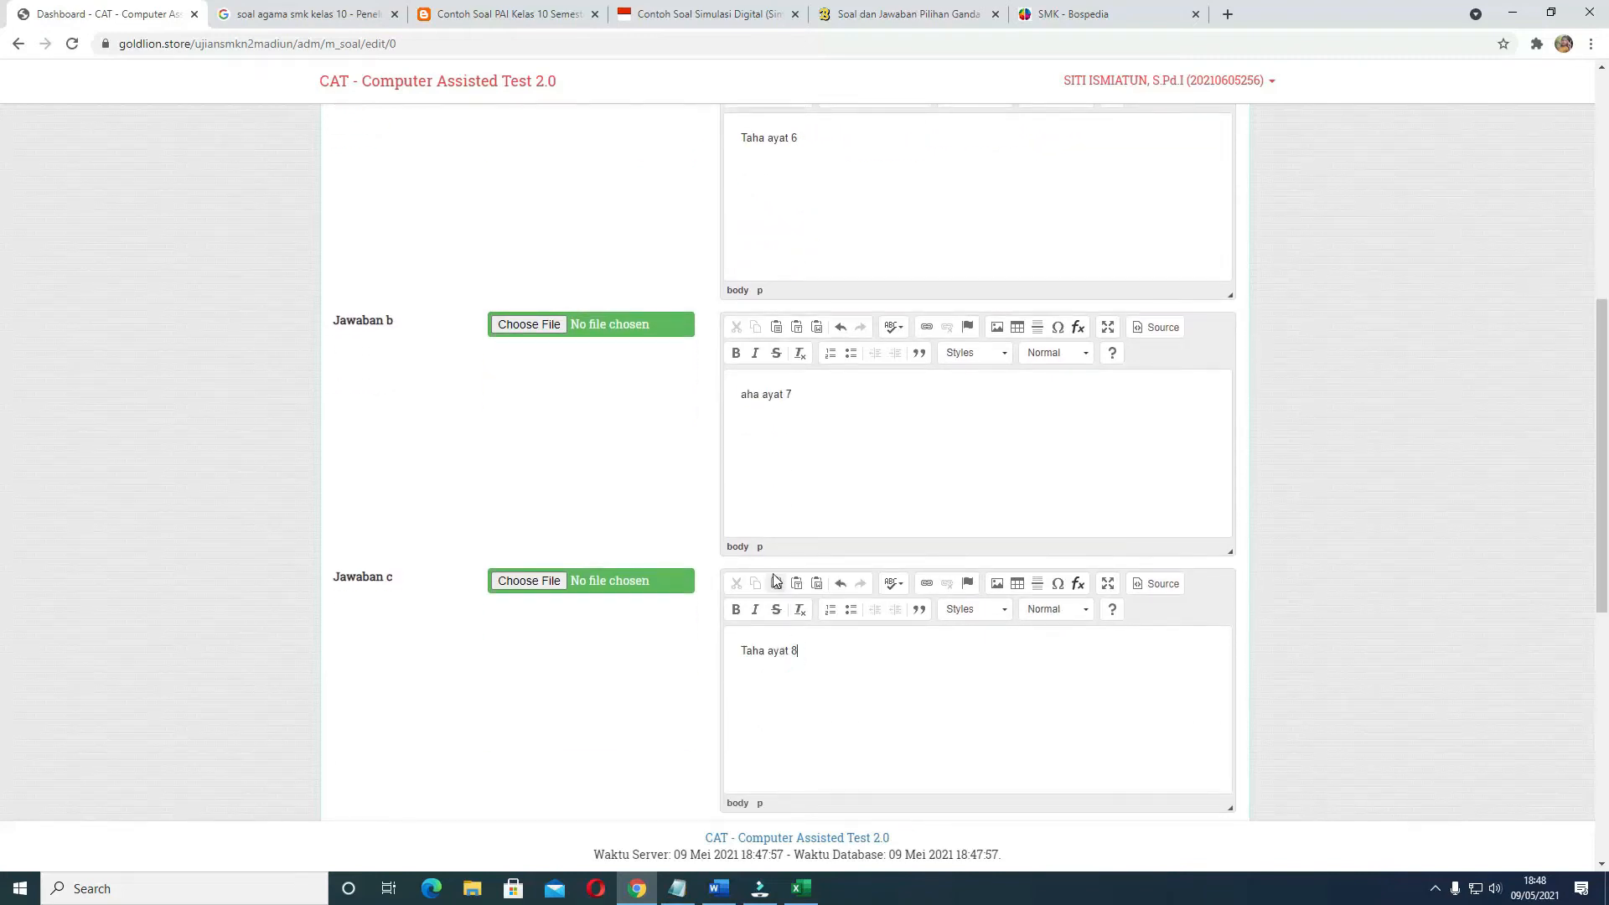
Move the option d text "Taha ayat 9" from Teks Soal into Jawaban d
scroll(773, 583, up, 4)
drag(752, 294, 818, 289)
key(ctrl+x)
scroll(771, 536, down, 6)
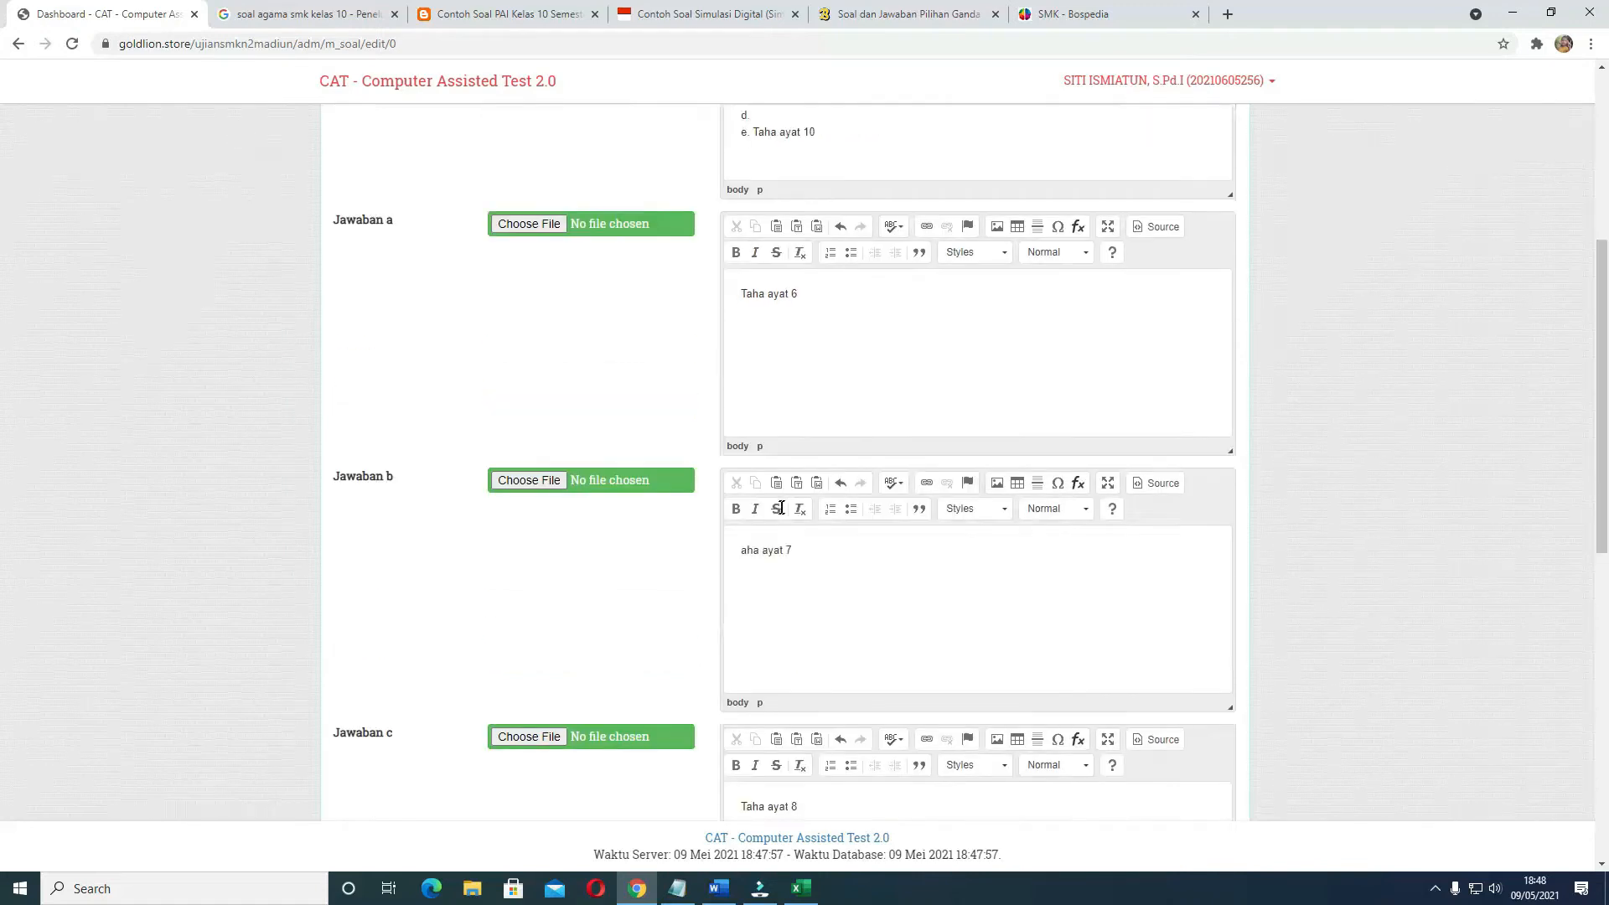
scroll(768, 559, down, 4)
click(758, 454)
key(ctrl+v)
Move the option e text "Taha ayat 10" from Teks Soal into Jawaban e
scroll(760, 464, up, 10)
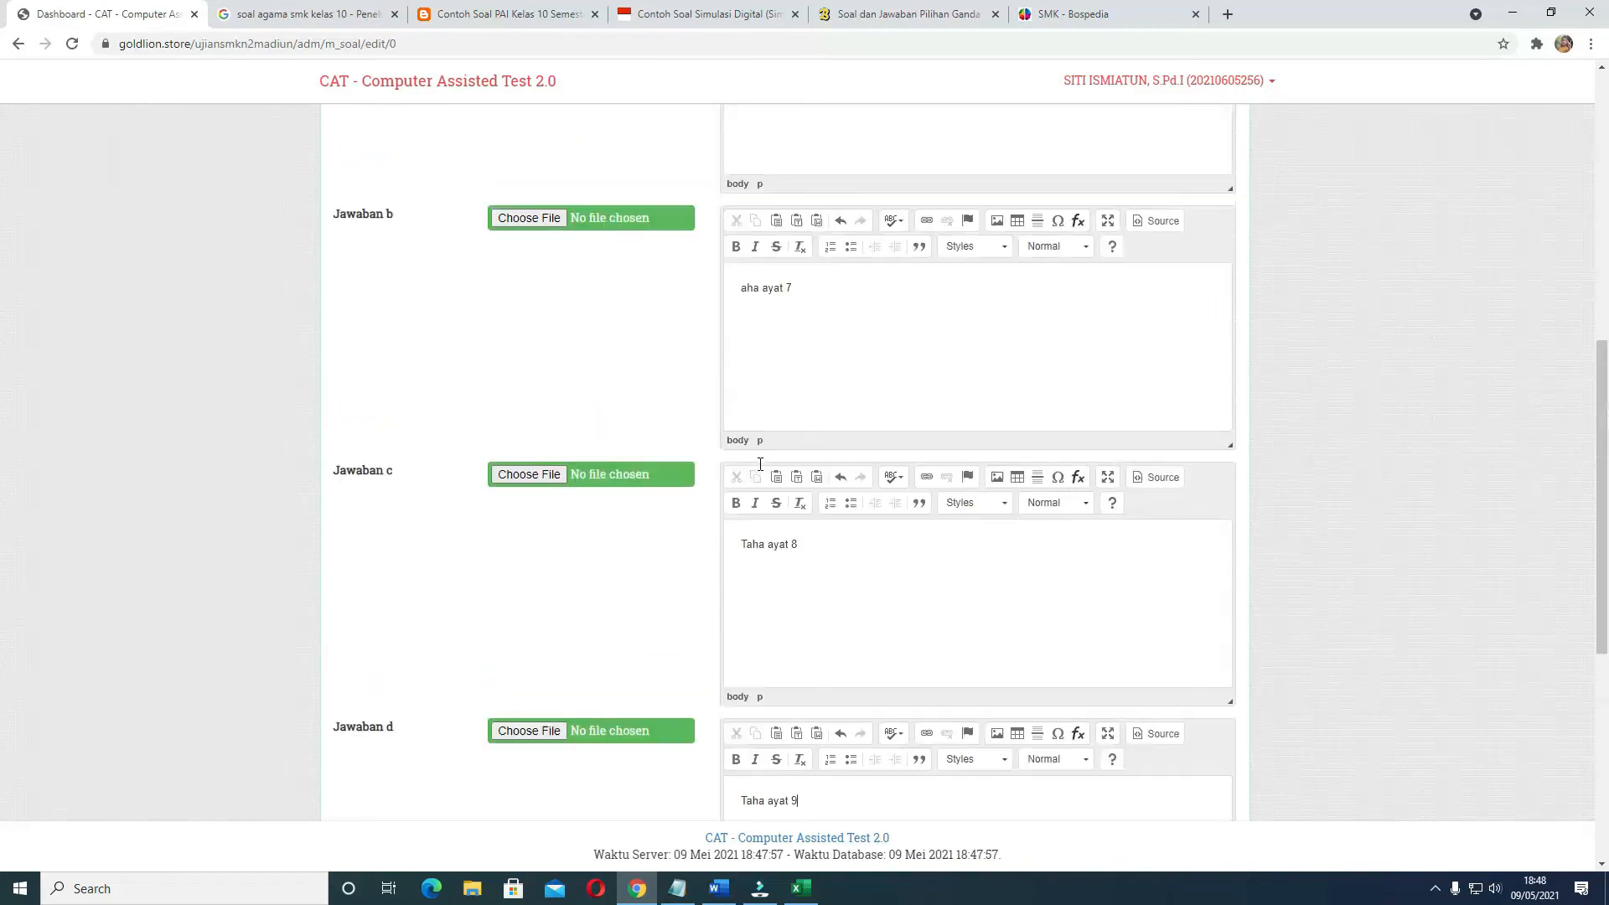
drag(755, 310, 818, 312)
key(ctrl+x)
scroll(757, 543, down, 12)
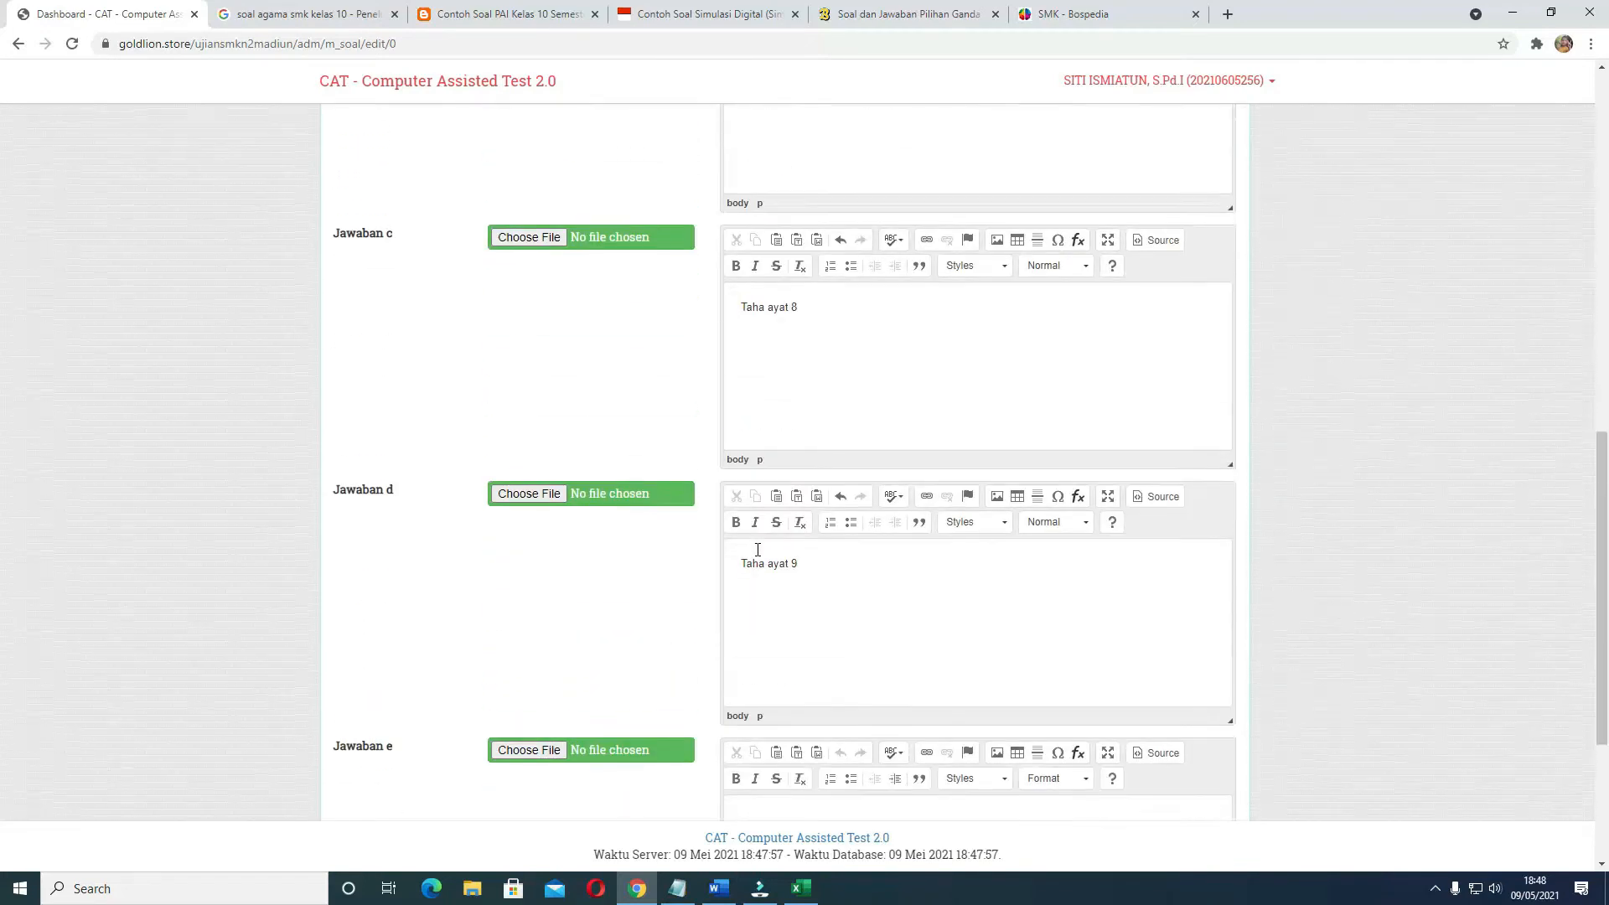
click(767, 550)
key(ctrl+v)
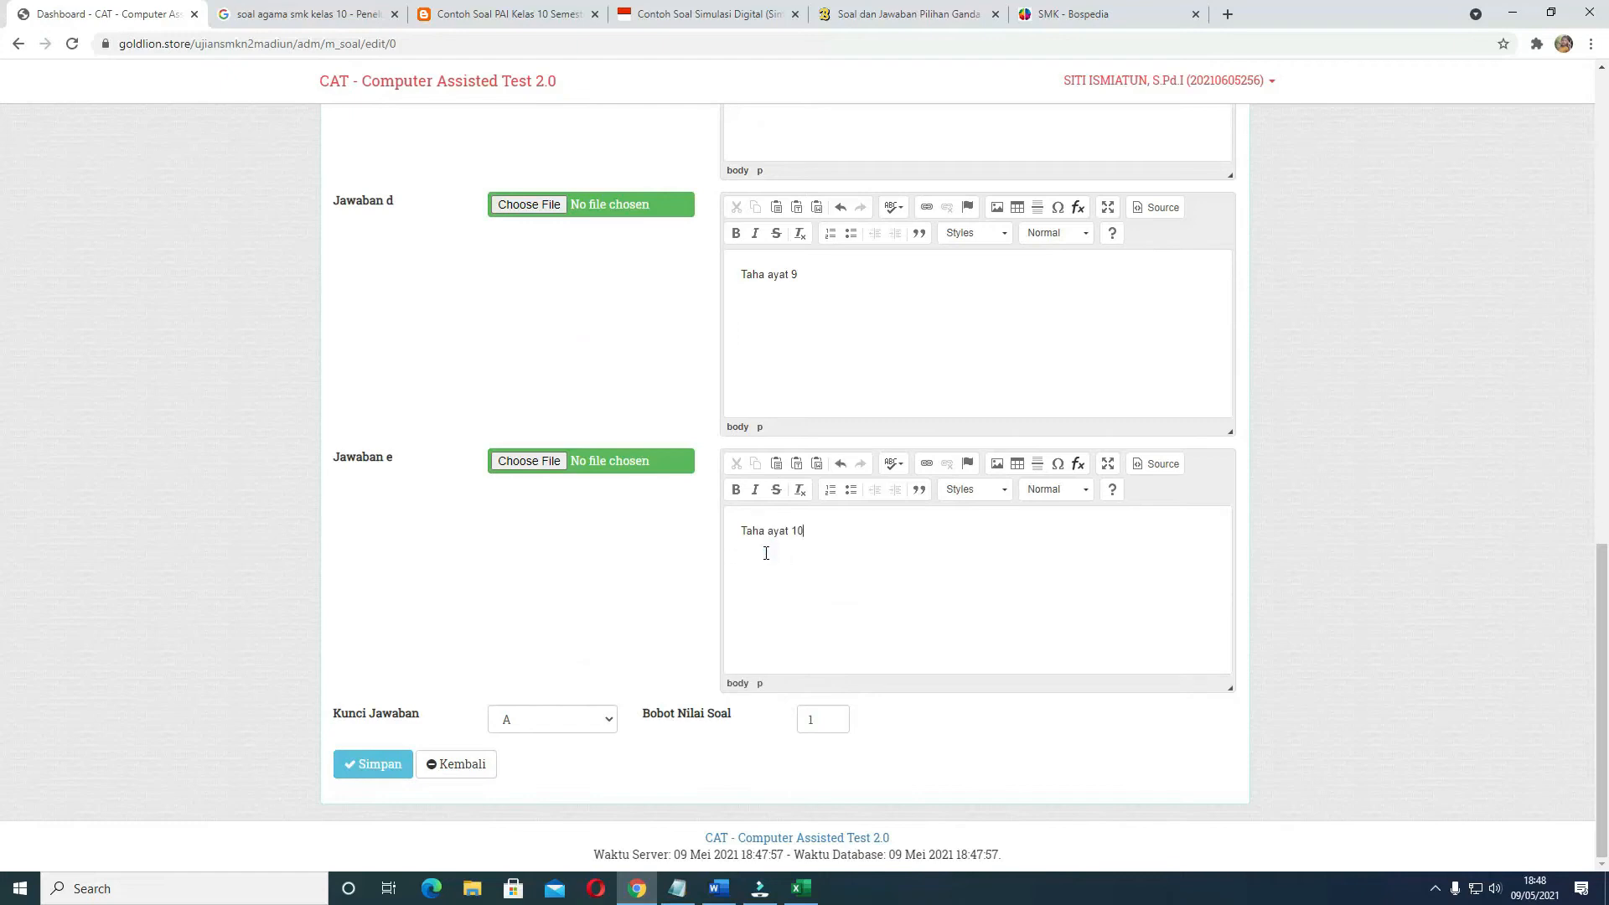
Add the missing T at the start of Jawaban b and delete the leftover option letters a to e from Teks Soal
scroll(763, 503, up, 5)
scroll(762, 411, up, 1)
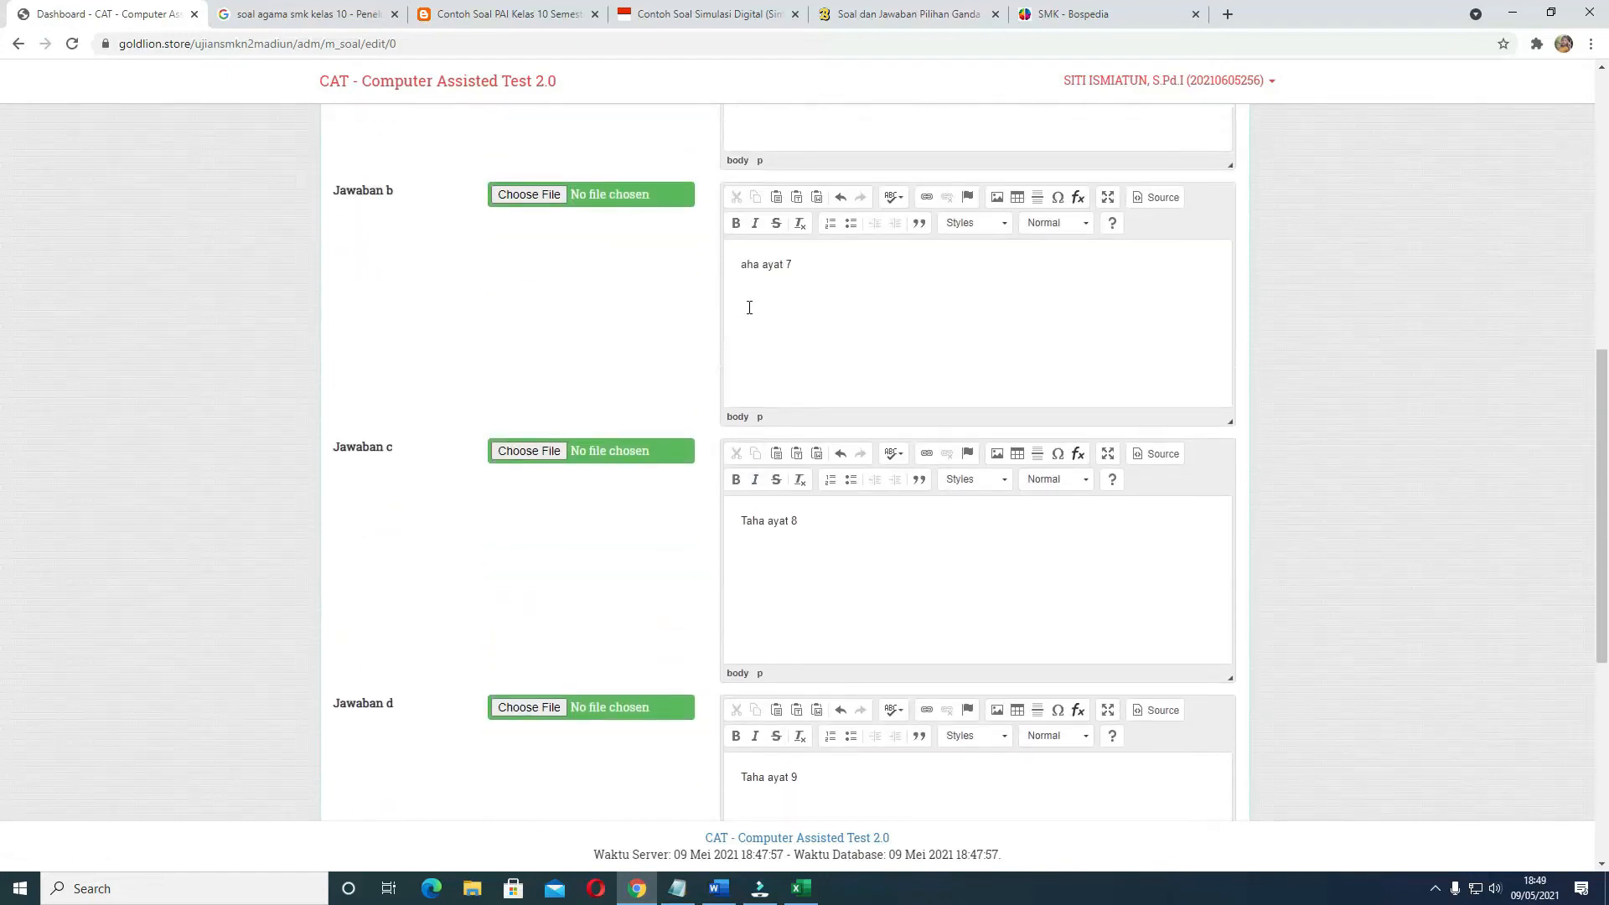
click(741, 268)
text(T)
scroll(773, 520, up, 7)
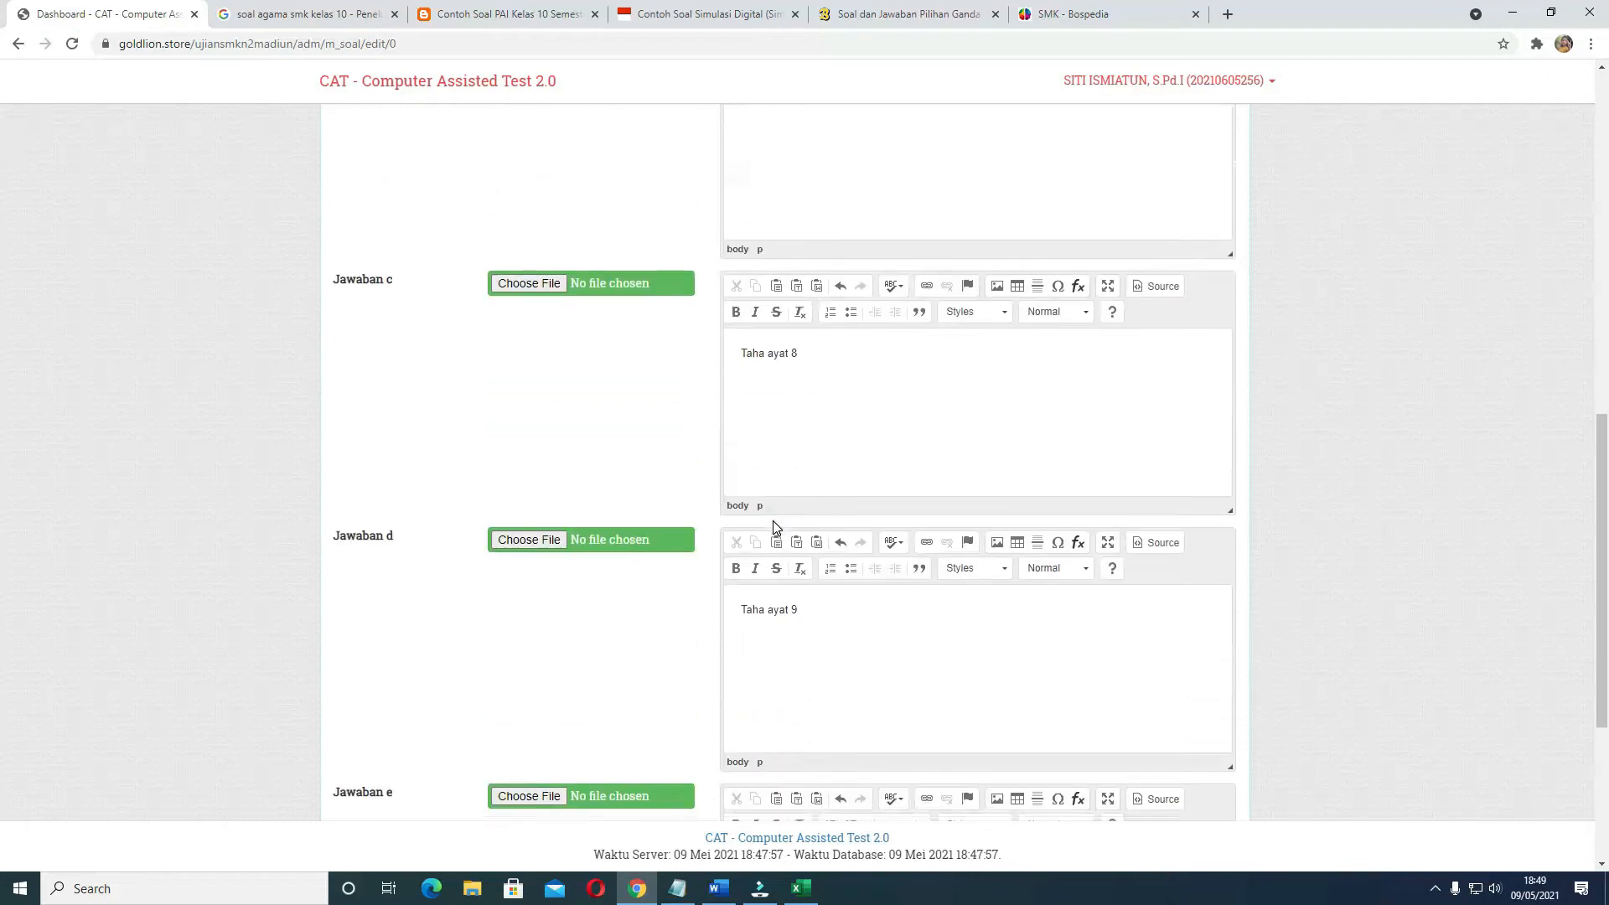
drag(743, 363, 766, 433)
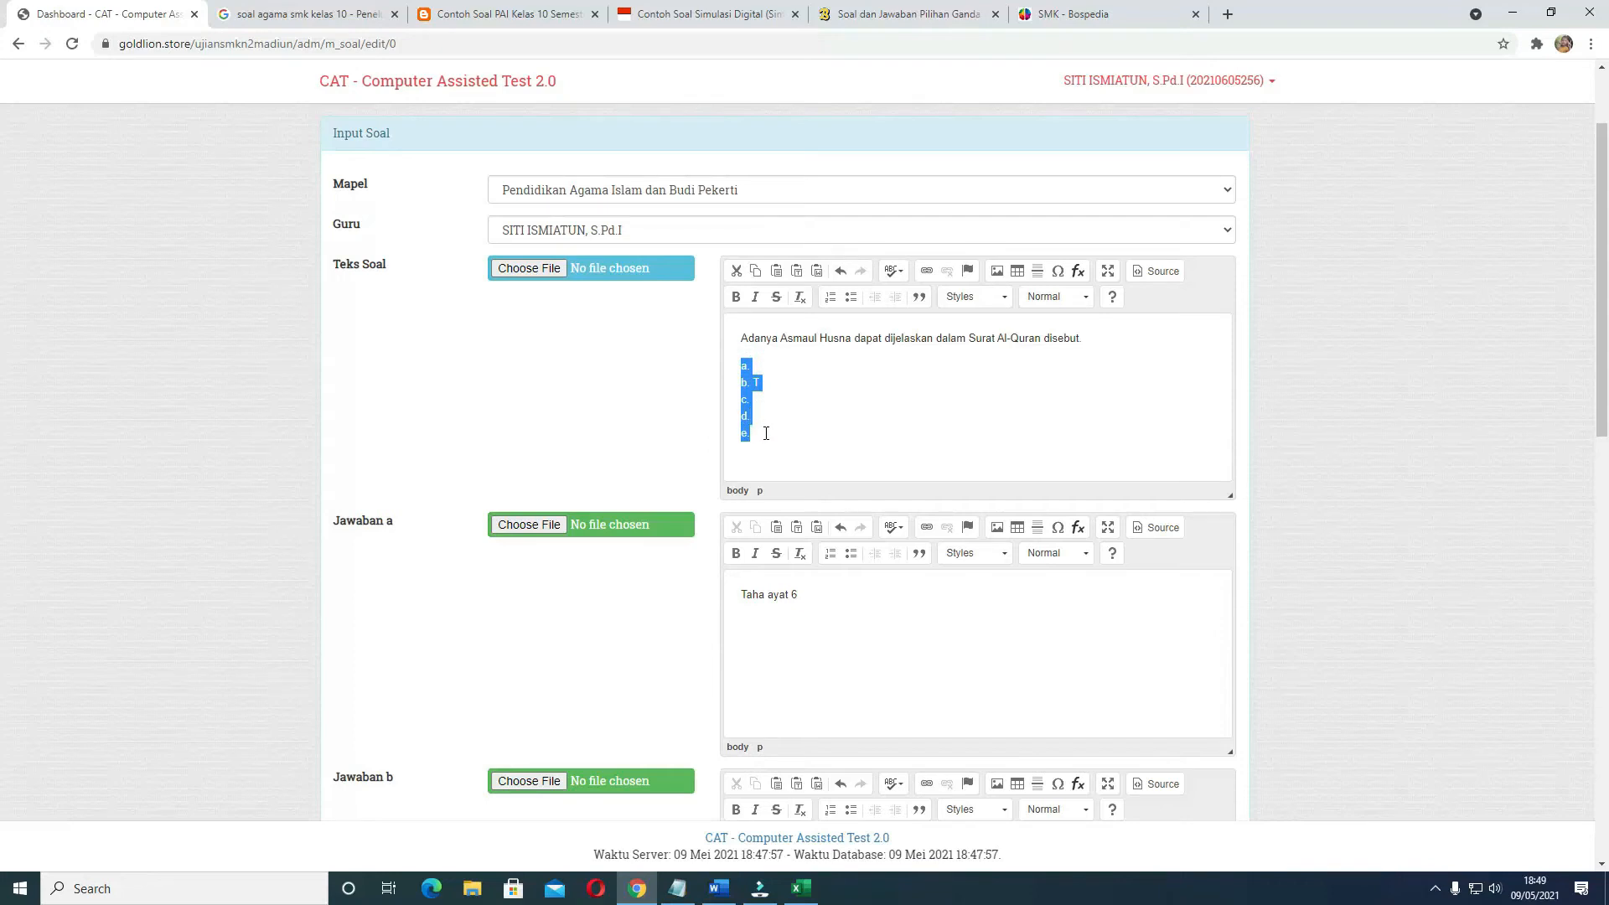
key(BackSpace)
Check question 1's answer in Word, set Kunci Jawaban to C and Bobot Nilai Soal to 50 in Chrome, and save the question
scroll(764, 512, down, 12)
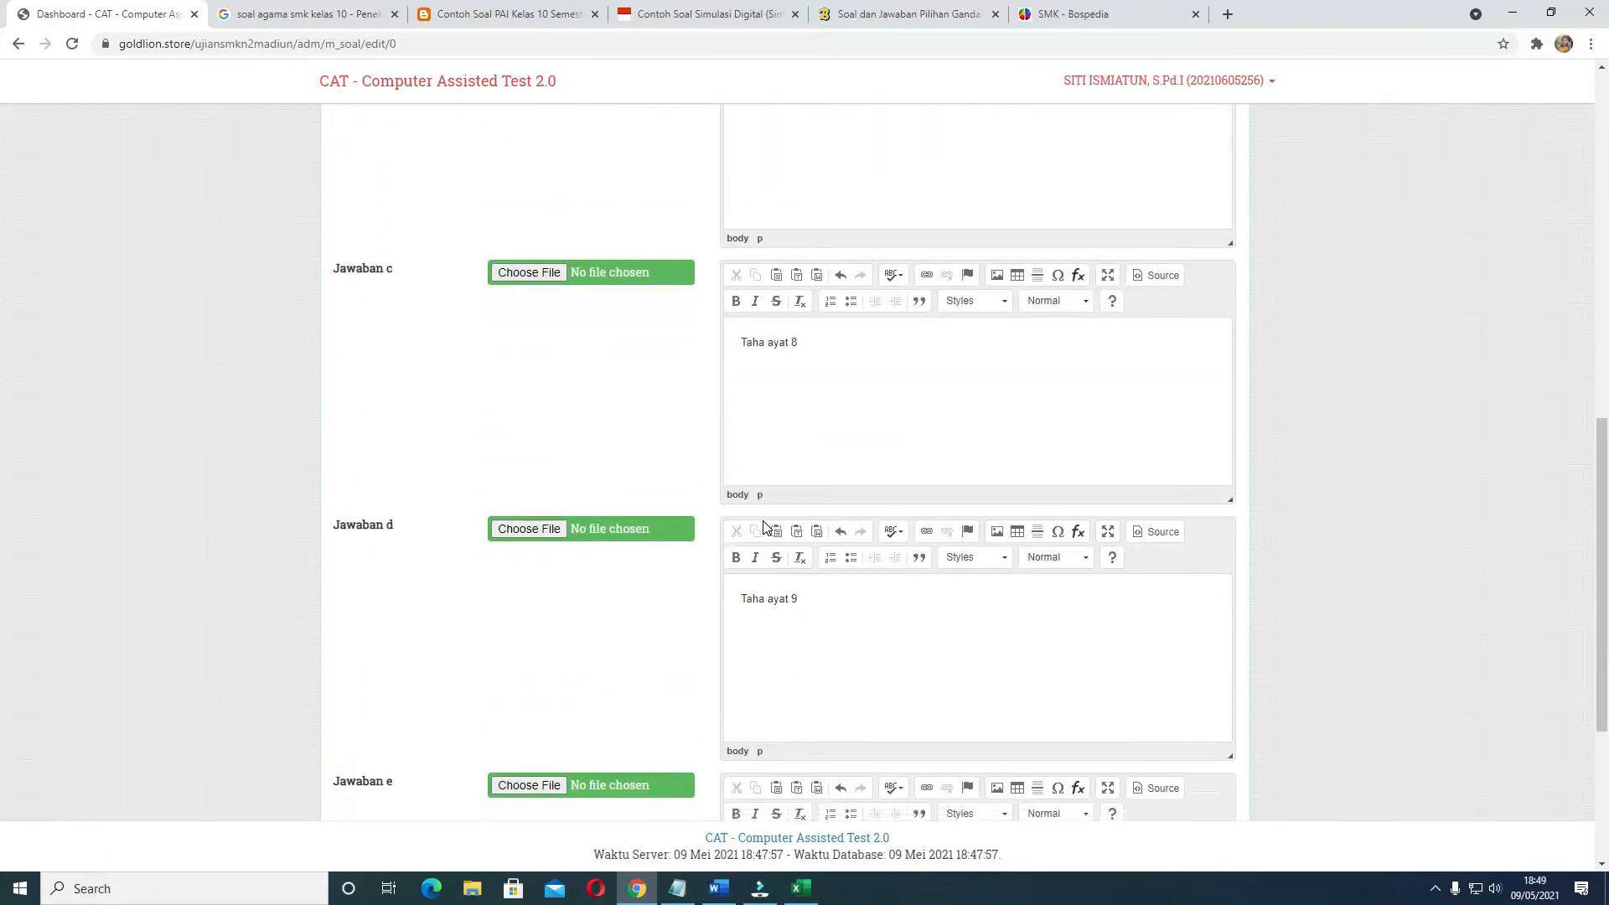
click(718, 889)
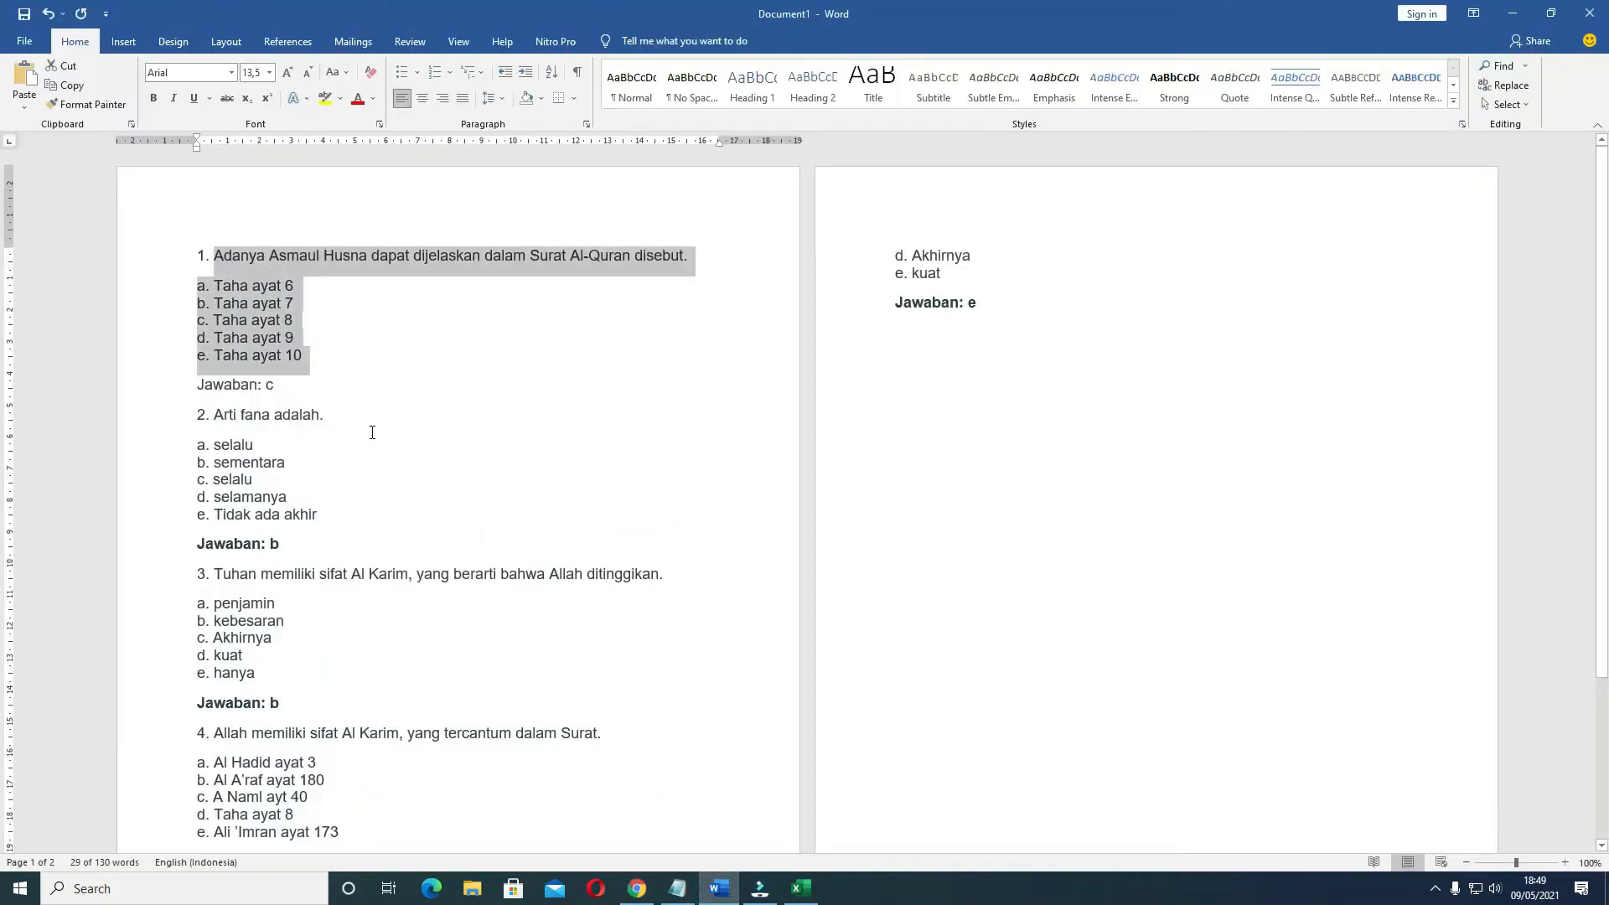
click(637, 888)
scroll(754, 570, down, 1)
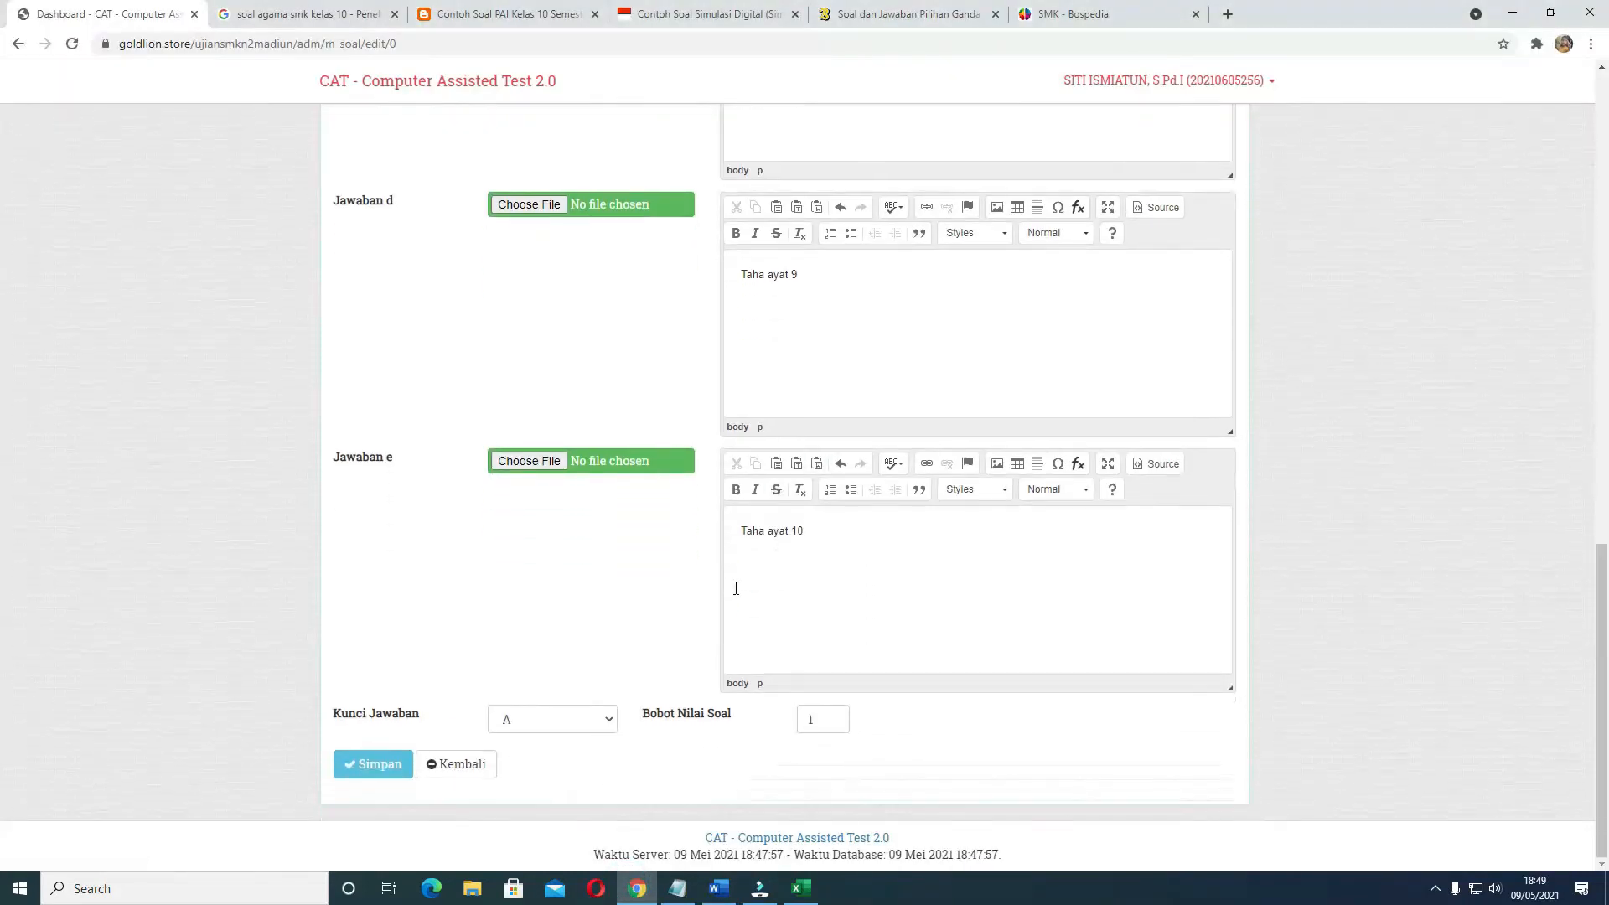
click(549, 729)
click(537, 768)
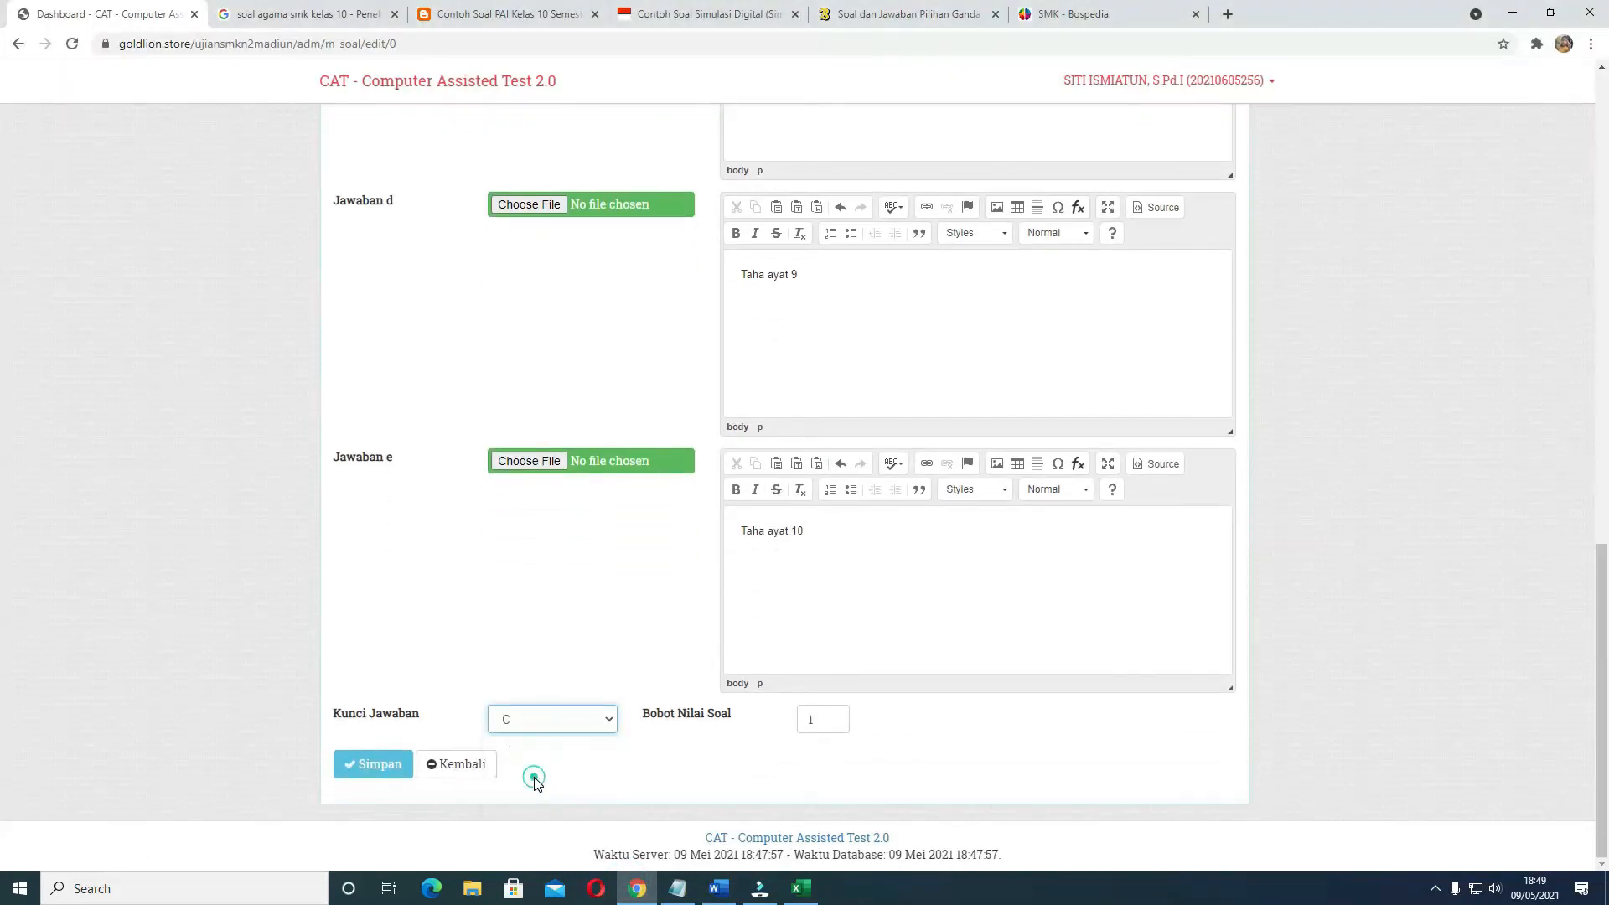
double_click(806, 722)
text(50)
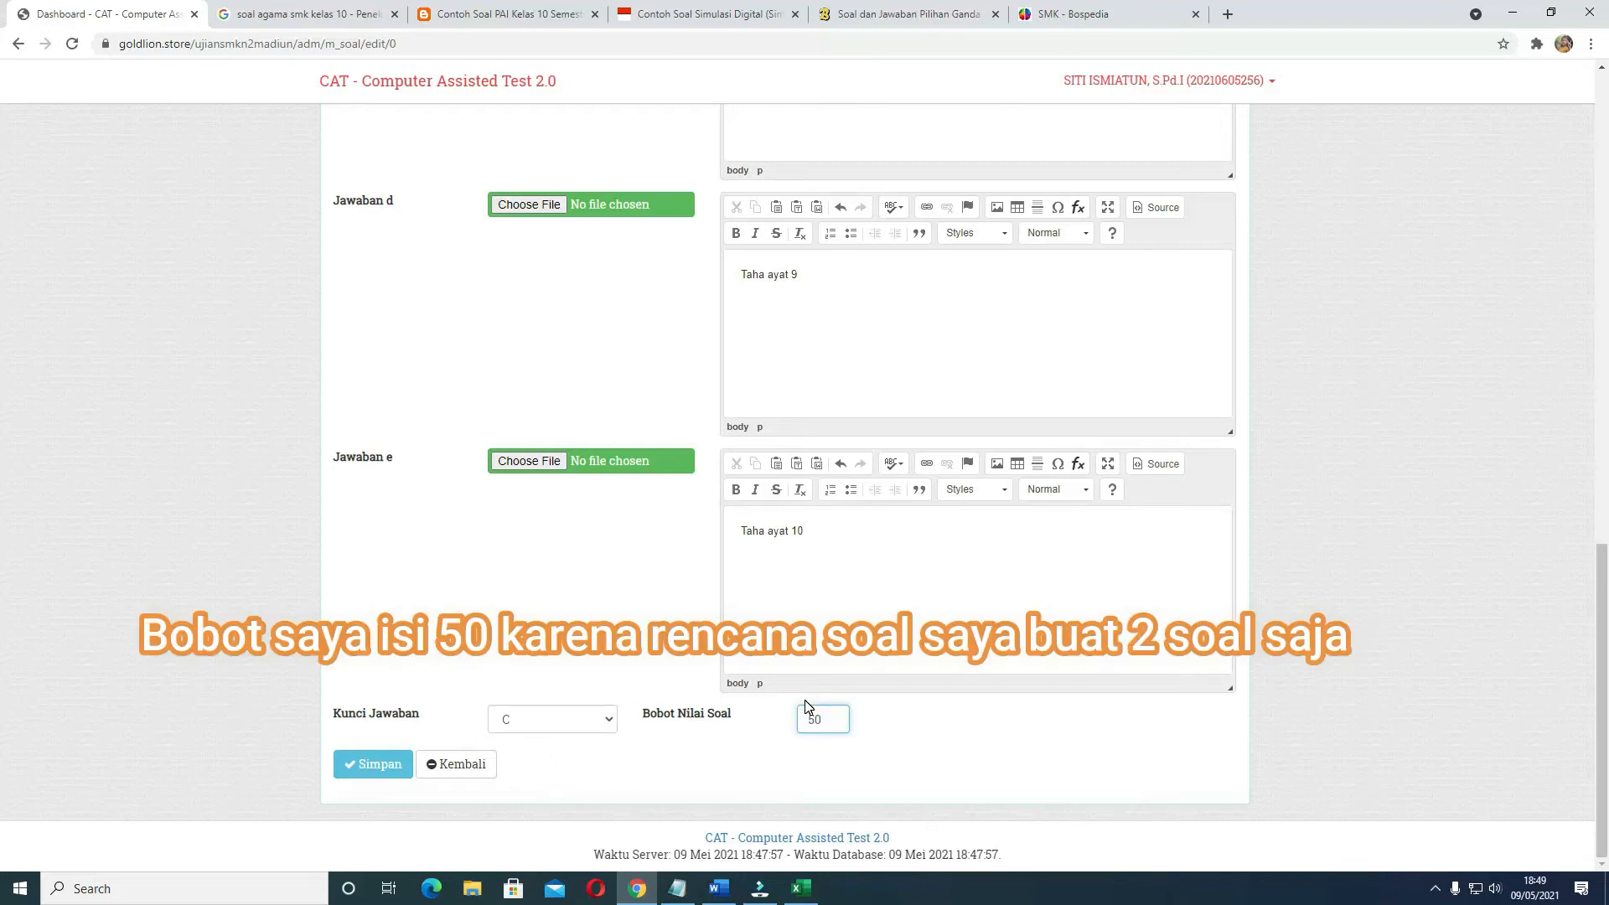
click(379, 767)
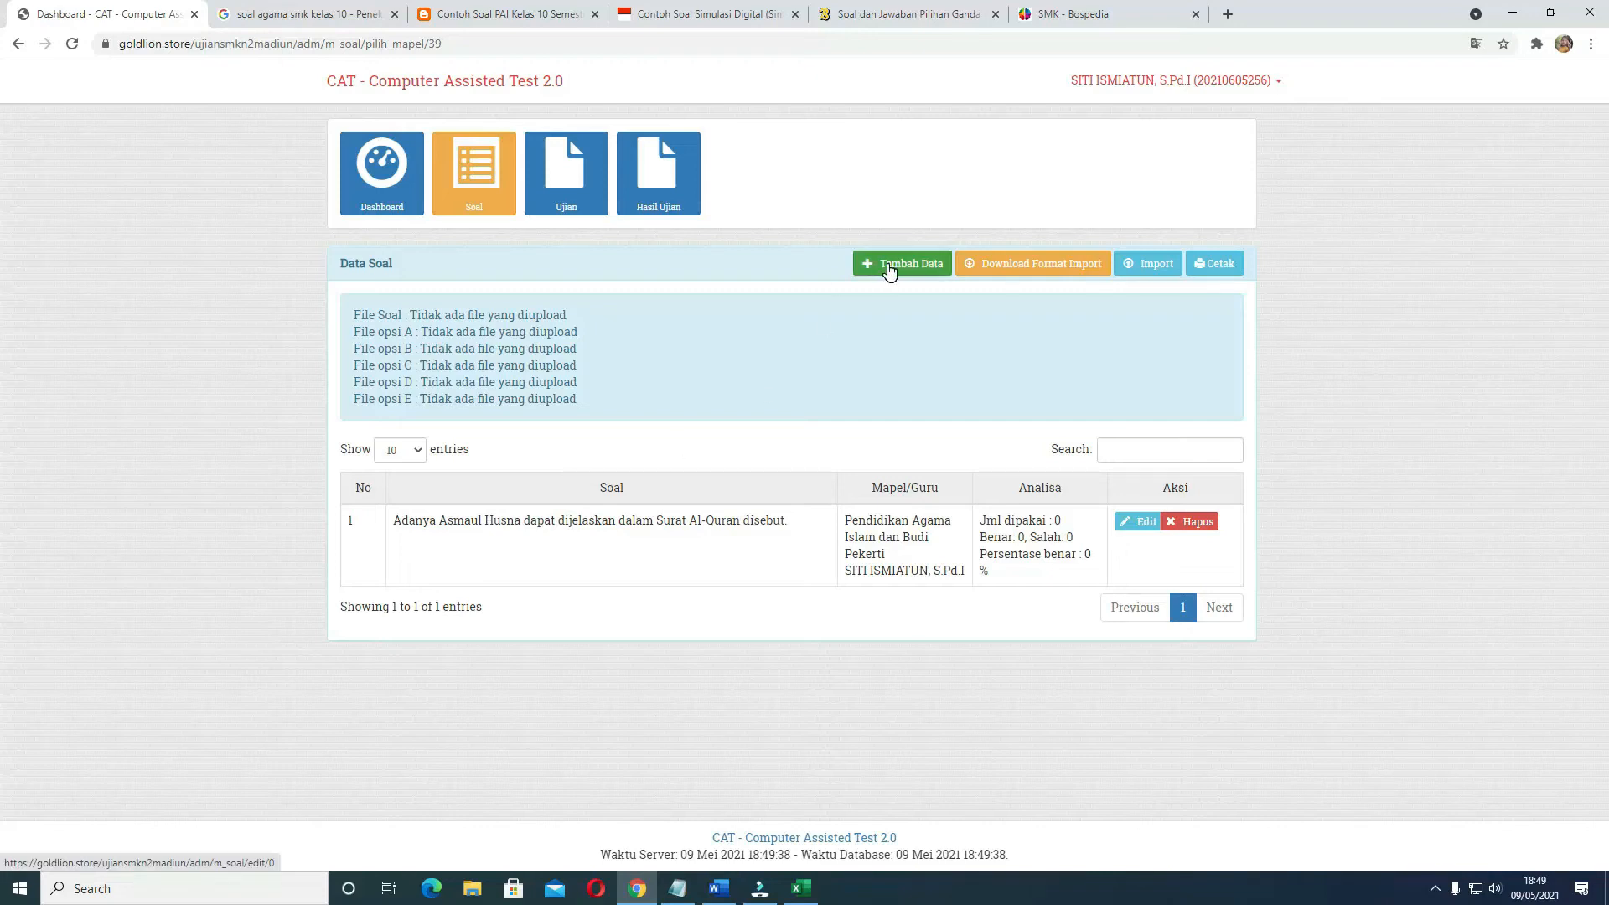
Add a second question entry and choose Pendidikan Agama Islam dan Budi Pekerti as Mapel and the teacher's name as Guru
click(890, 271)
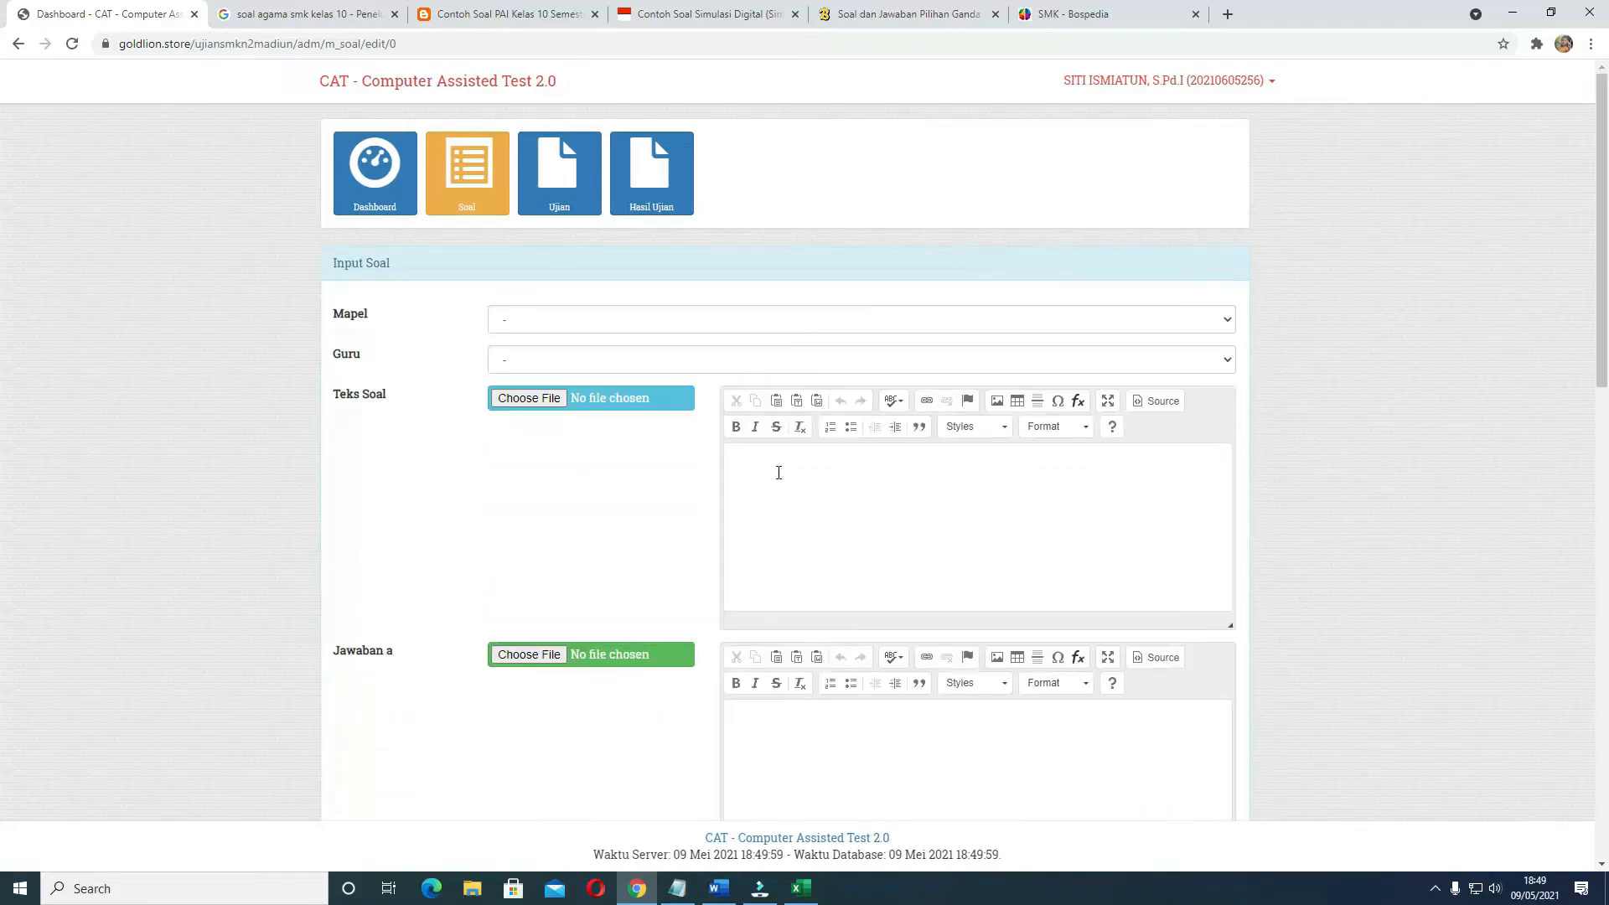
click(568, 319)
click(562, 355)
click(560, 359)
click(558, 397)
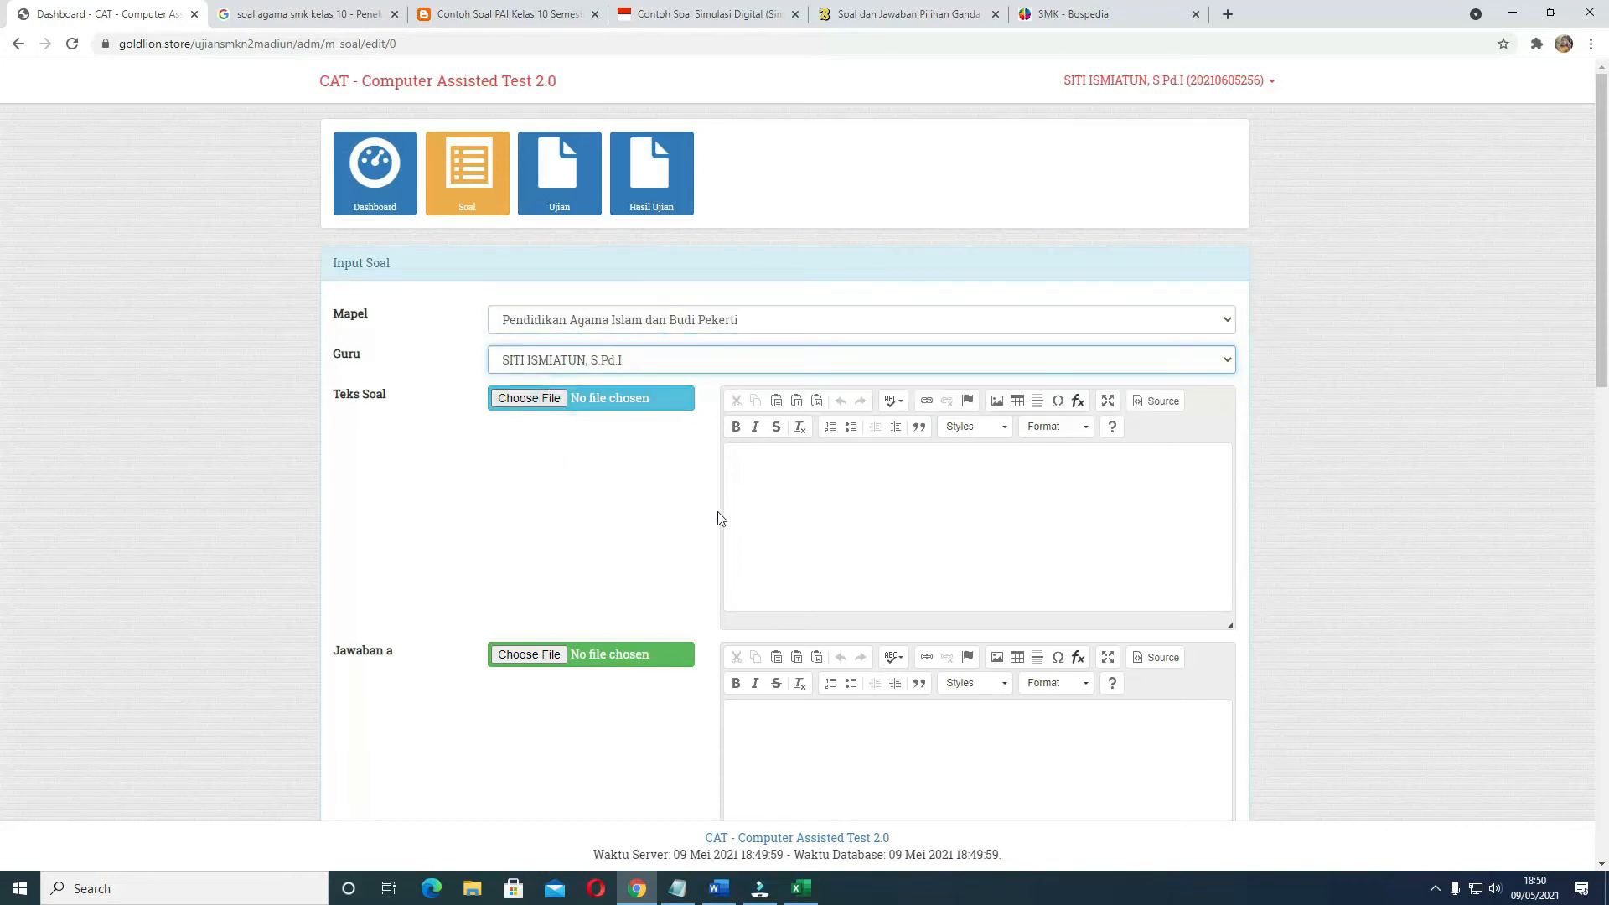
Switch to the Word document and delete the text "Arti fana adalah." of question 2, keeping its number
click(761, 469)
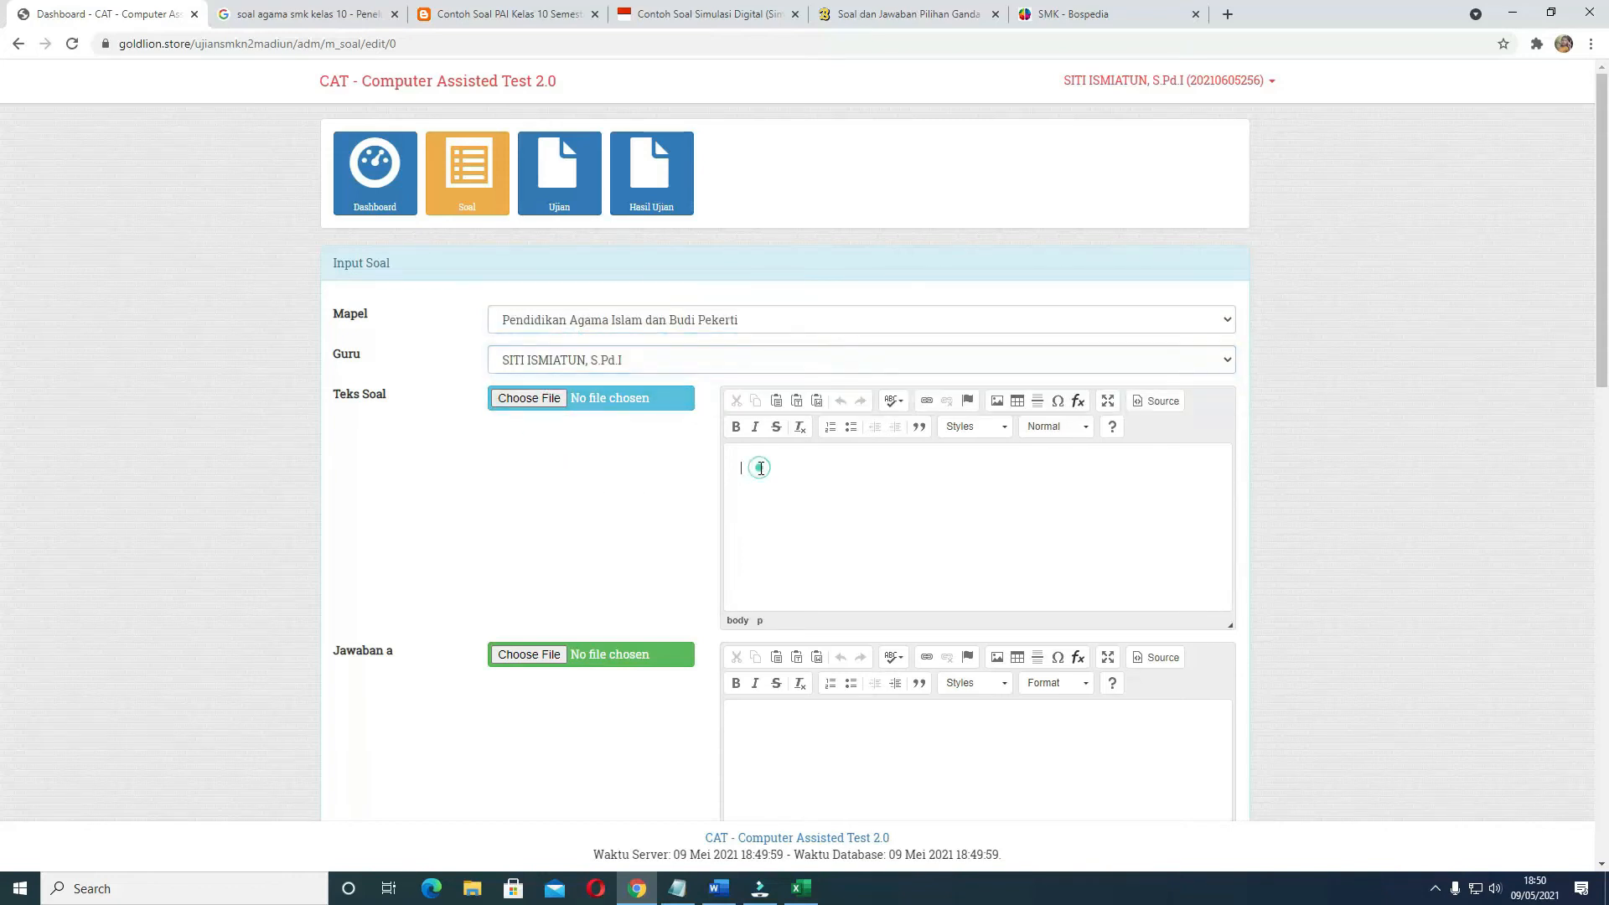
click(726, 892)
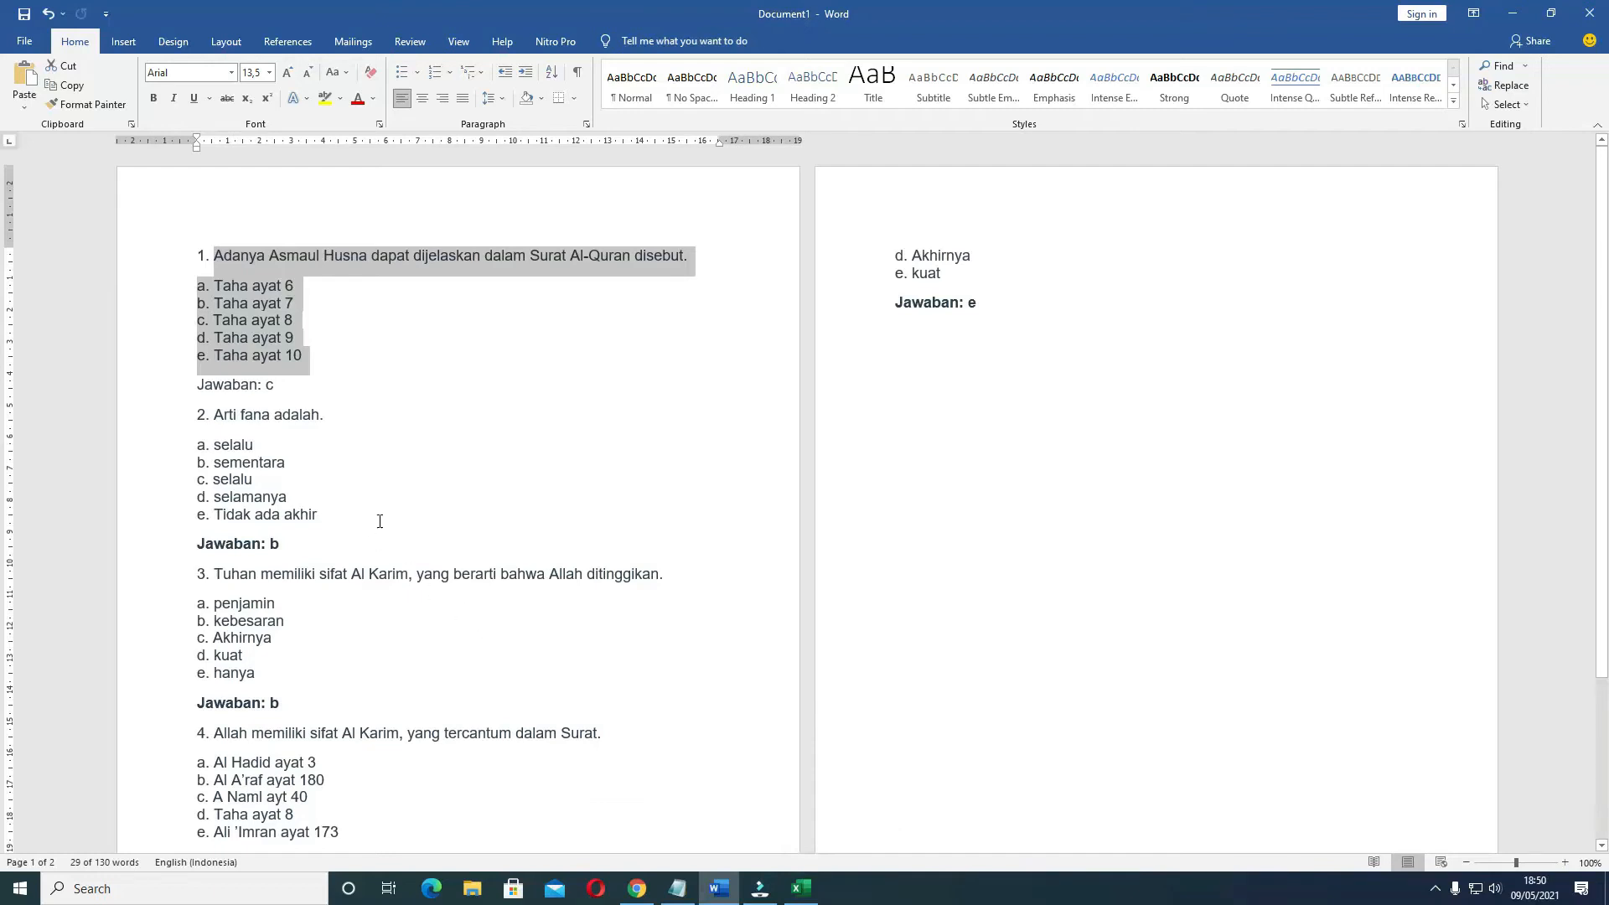
scroll(336, 573, down, 3)
scroll(334, 568, up, 3)
drag(216, 412, 395, 416)
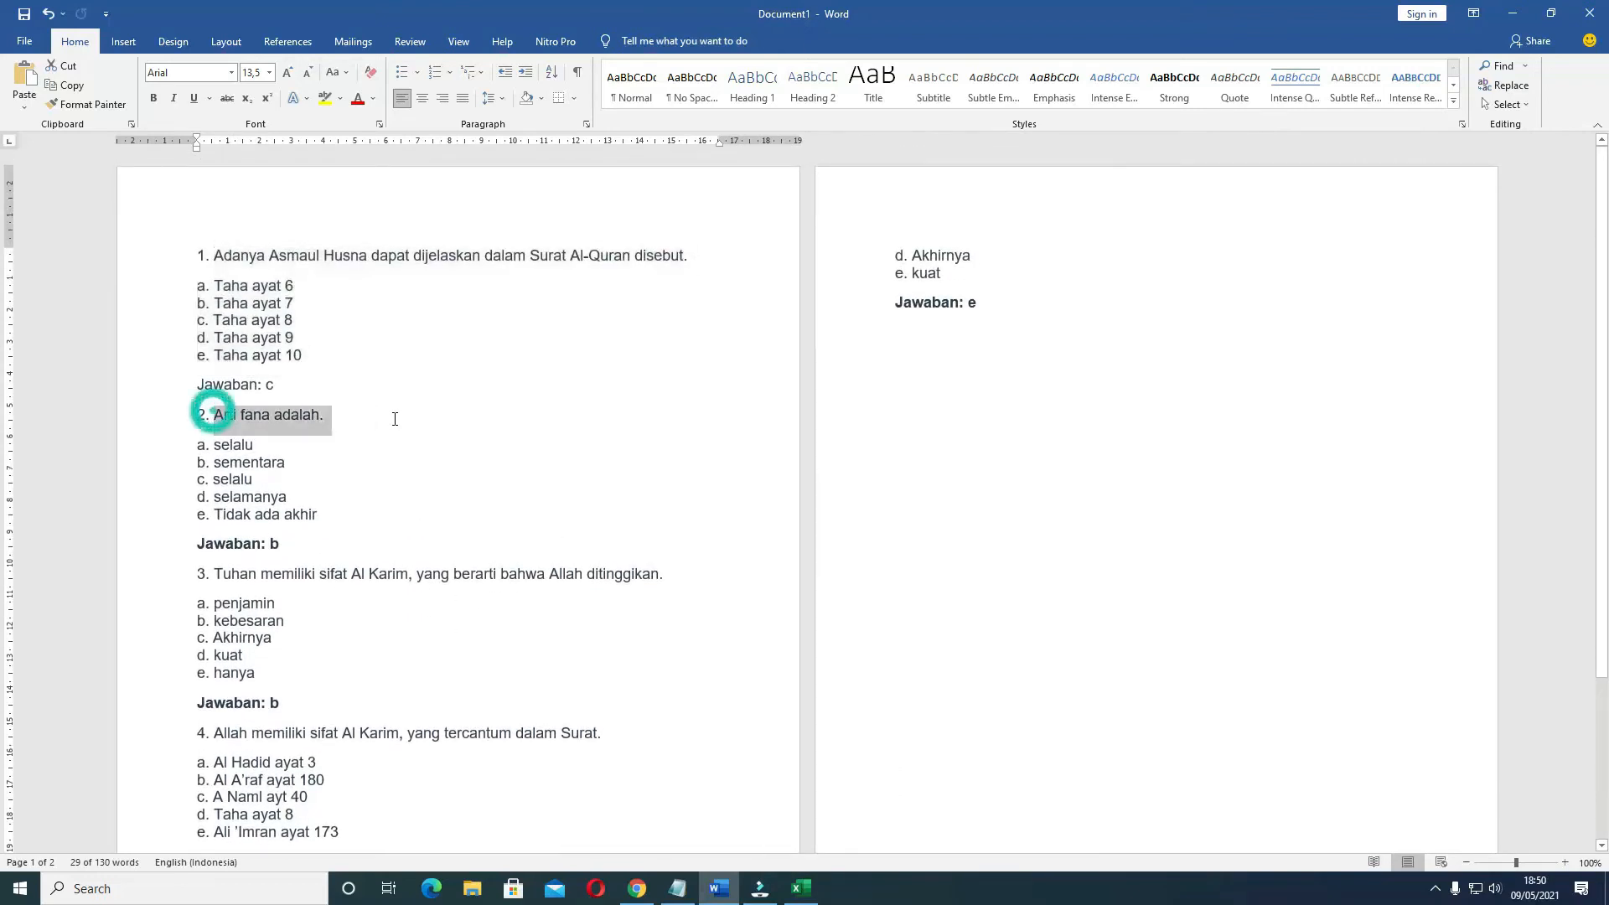
key(BackSpace)
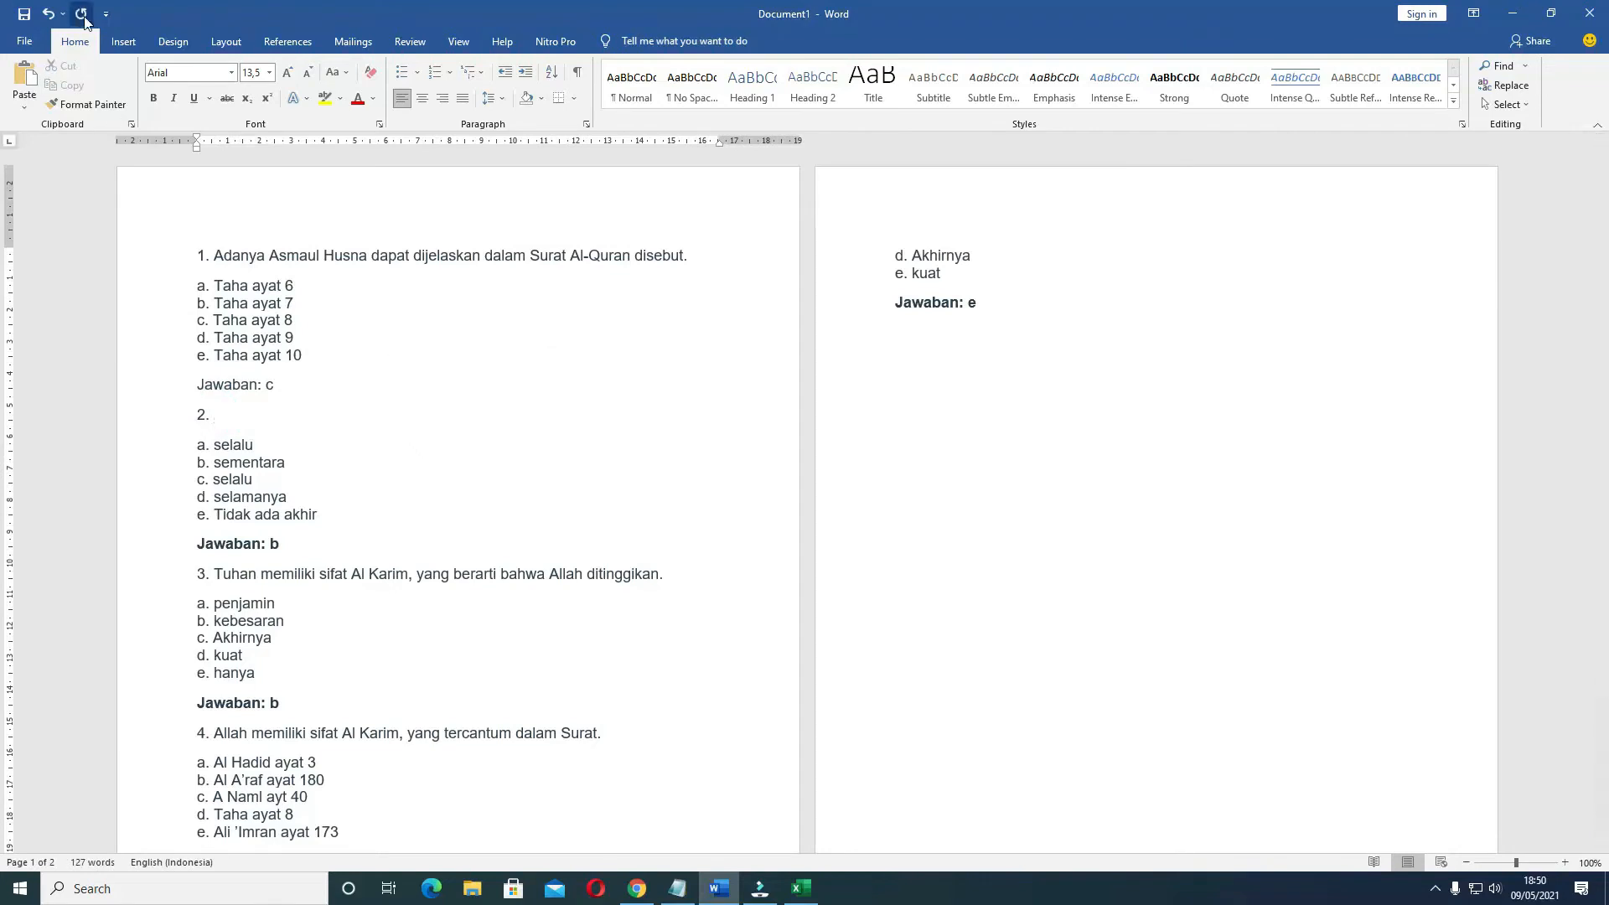
Insert the picture gambar soal usek-1 after the number of question 2 and shrink it to about 2.4 cm high by 3.25 cm wide
click(123, 41)
click(193, 94)
click(224, 148)
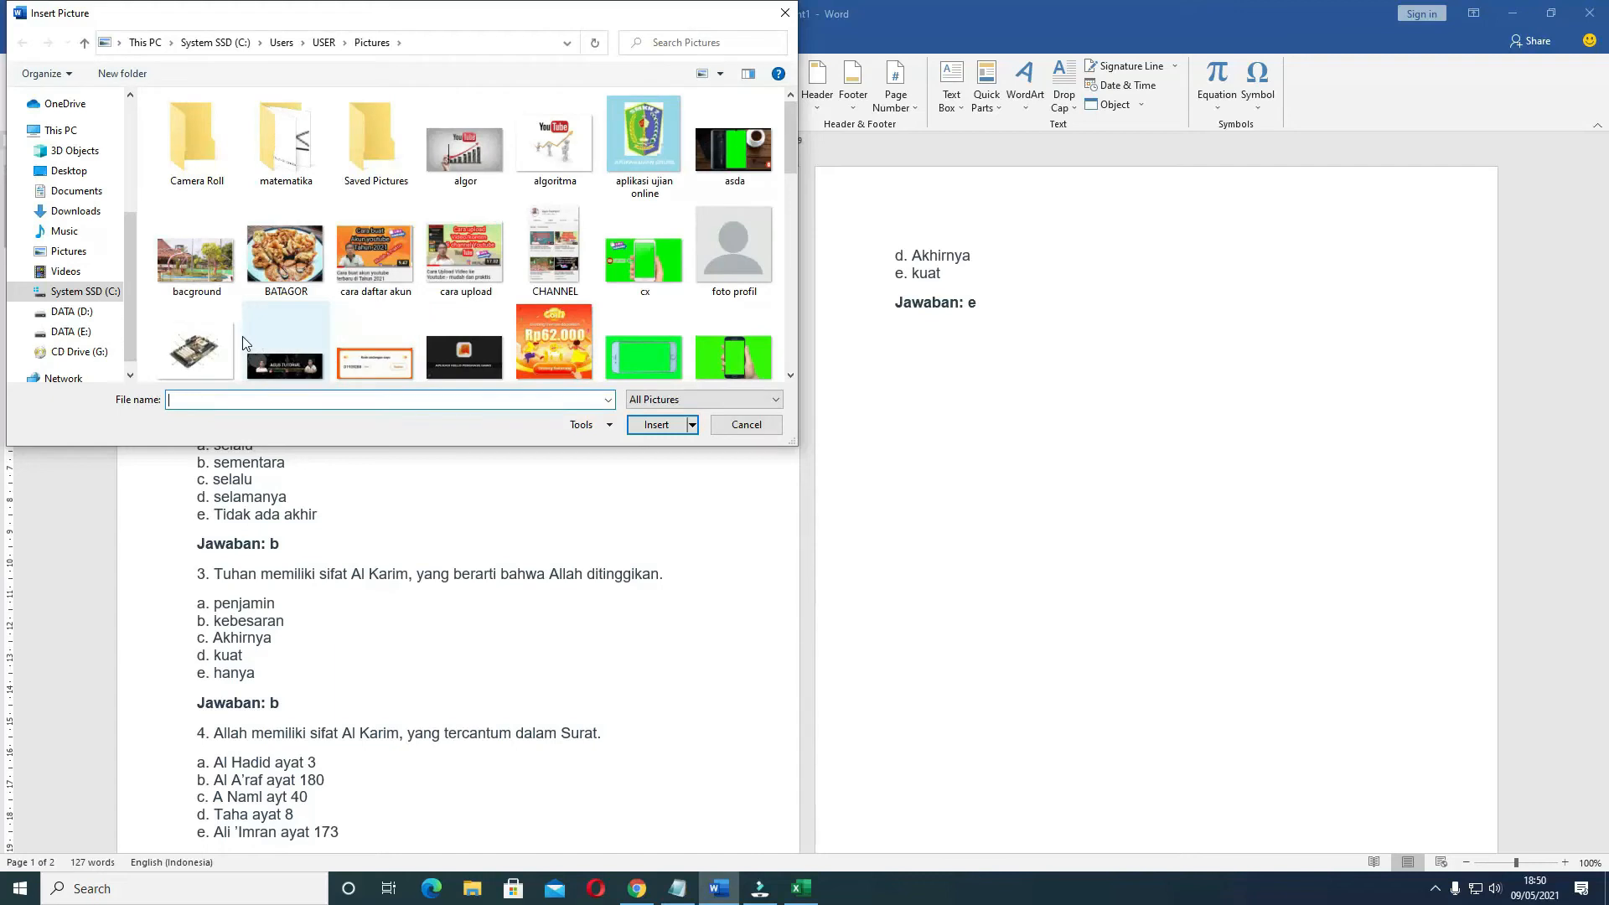
click(196, 348)
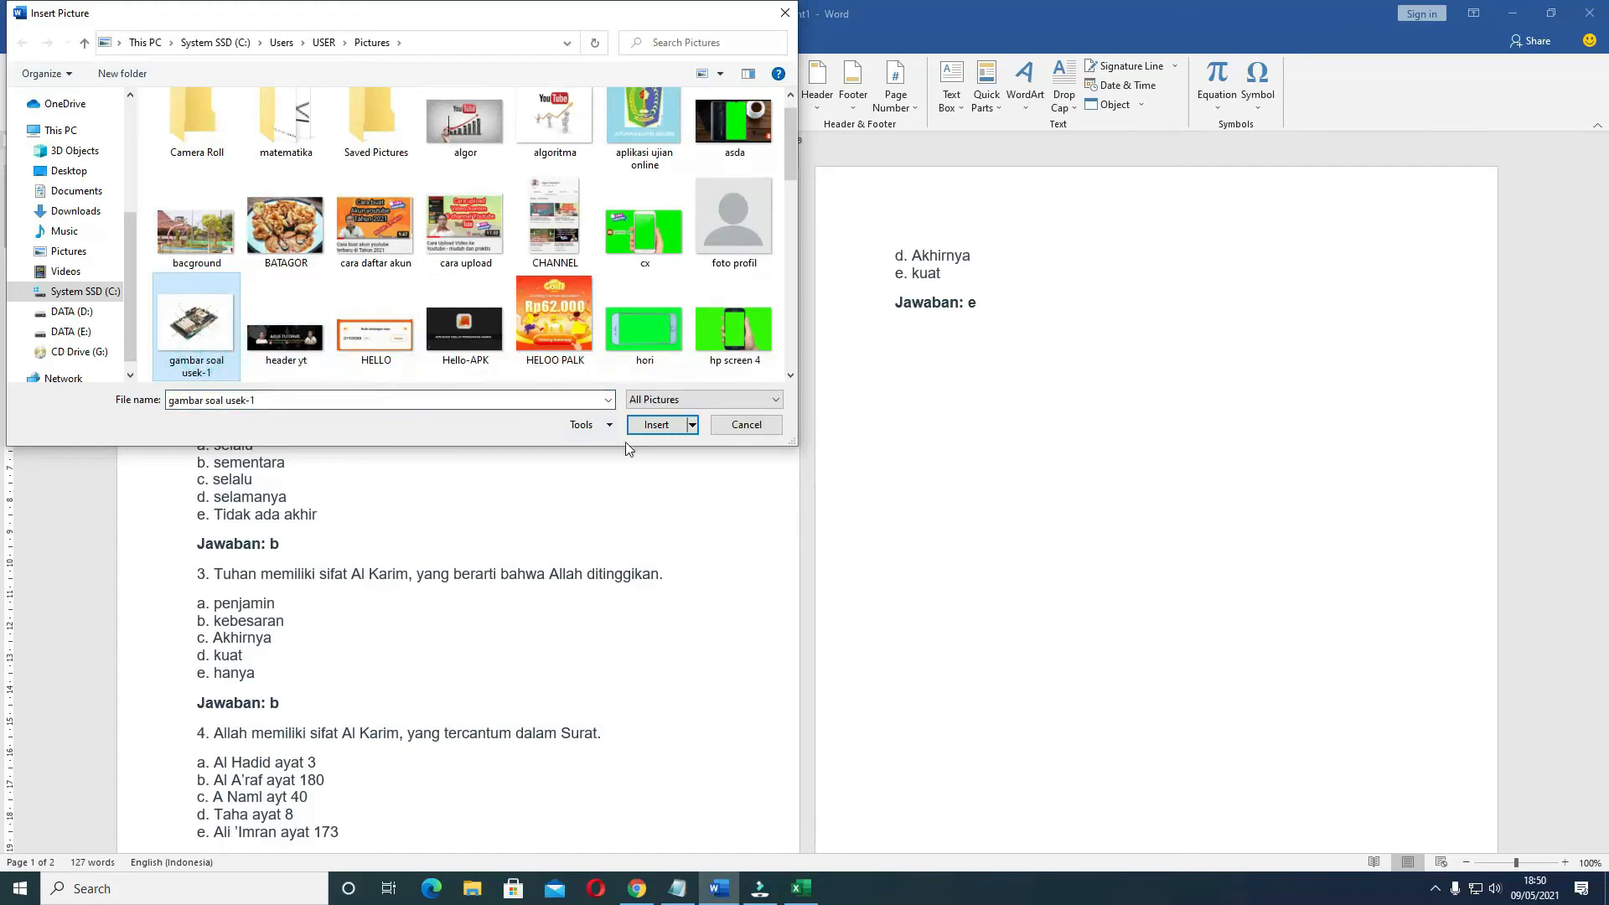
click(649, 425)
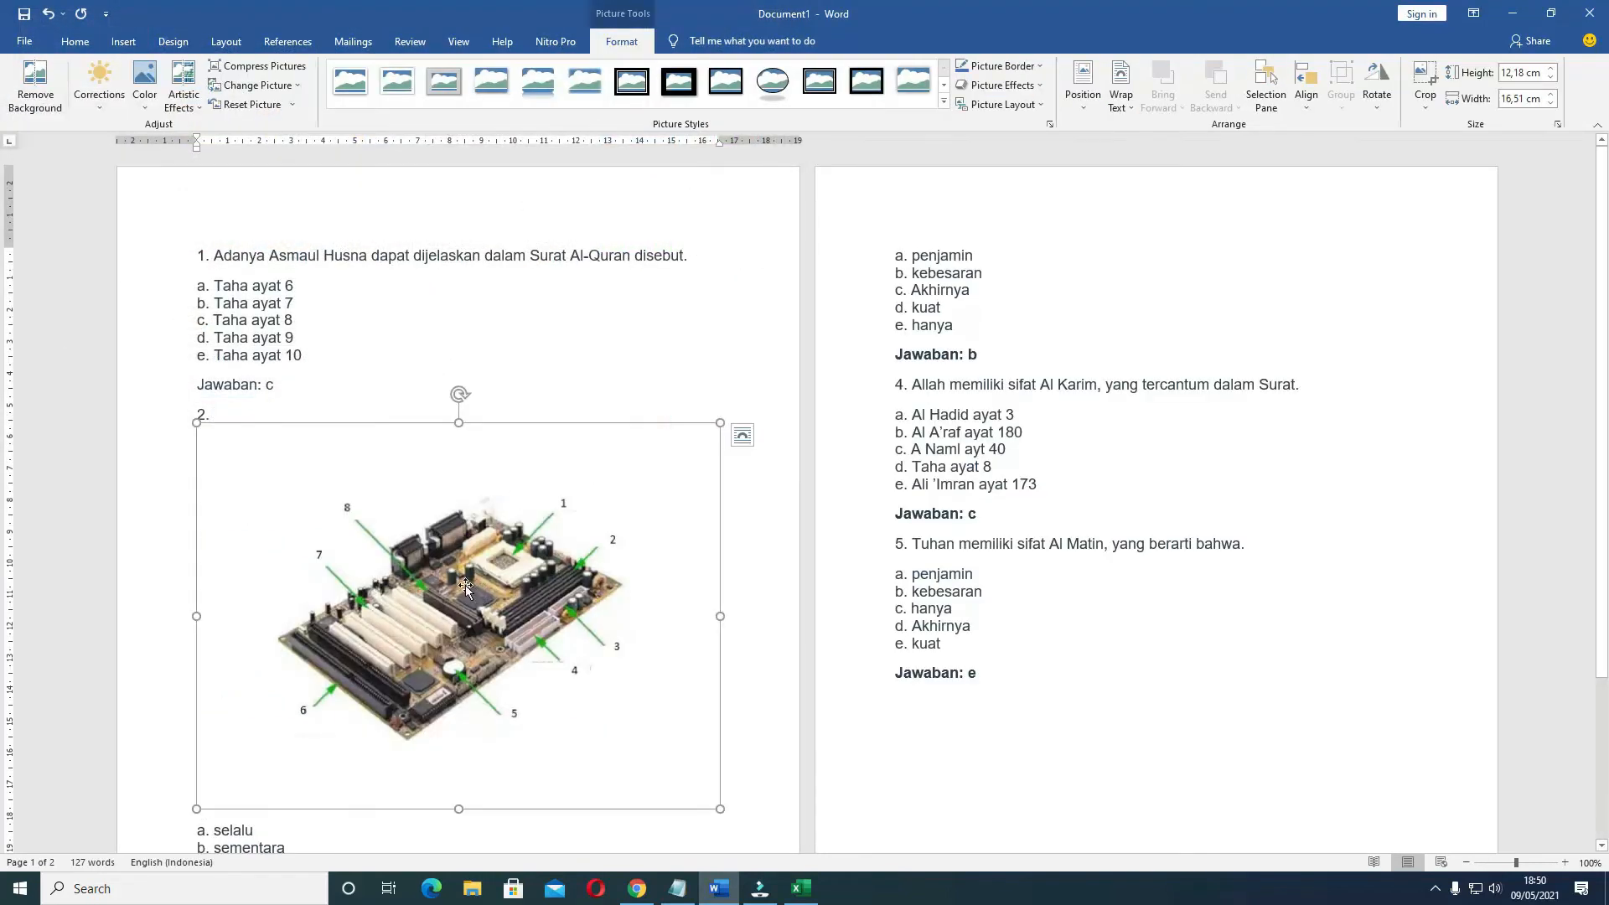
drag(720, 809, 300, 445)
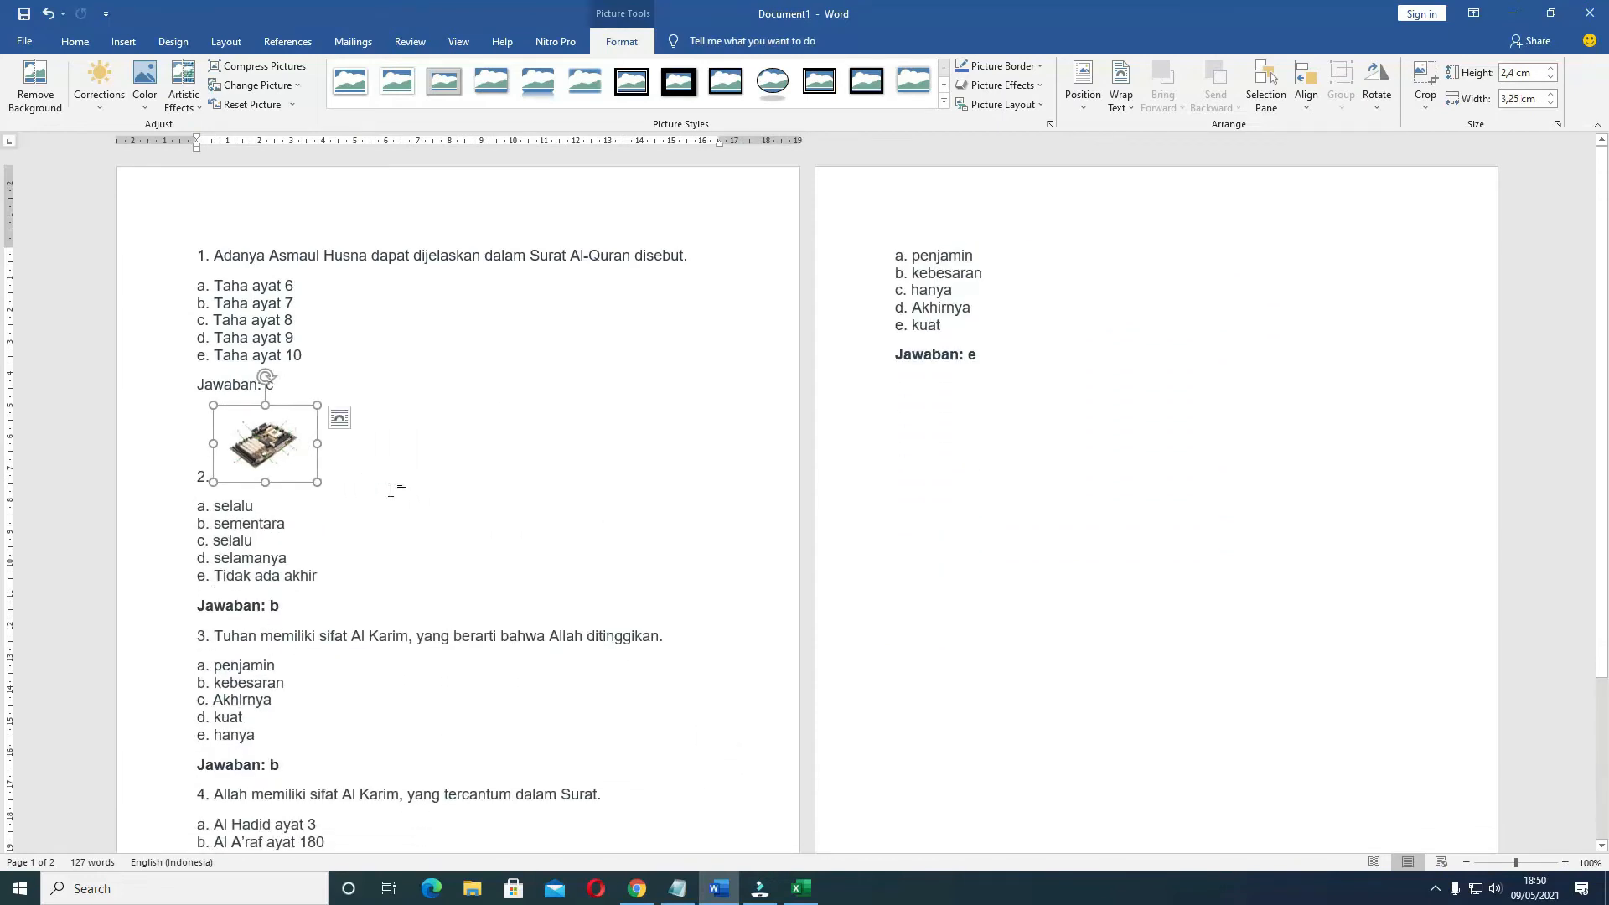
click(395, 482)
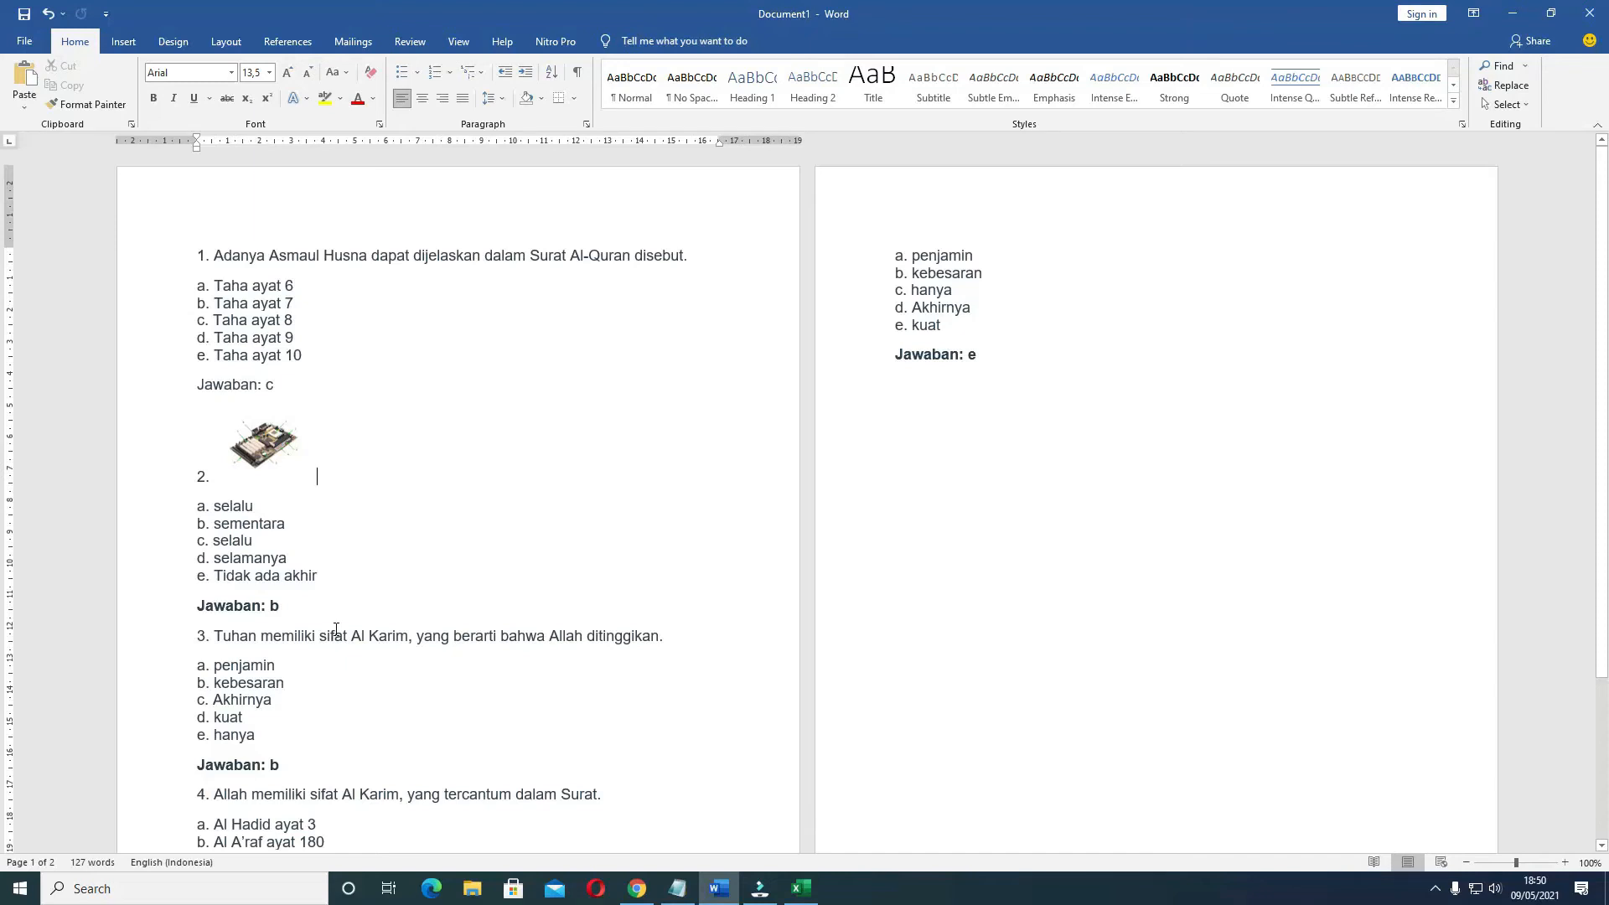
Copy the picture, switch to Chrome, paste it into Teks Soal, and add the text "gambar apakah ini ?" below it
click(260, 445)
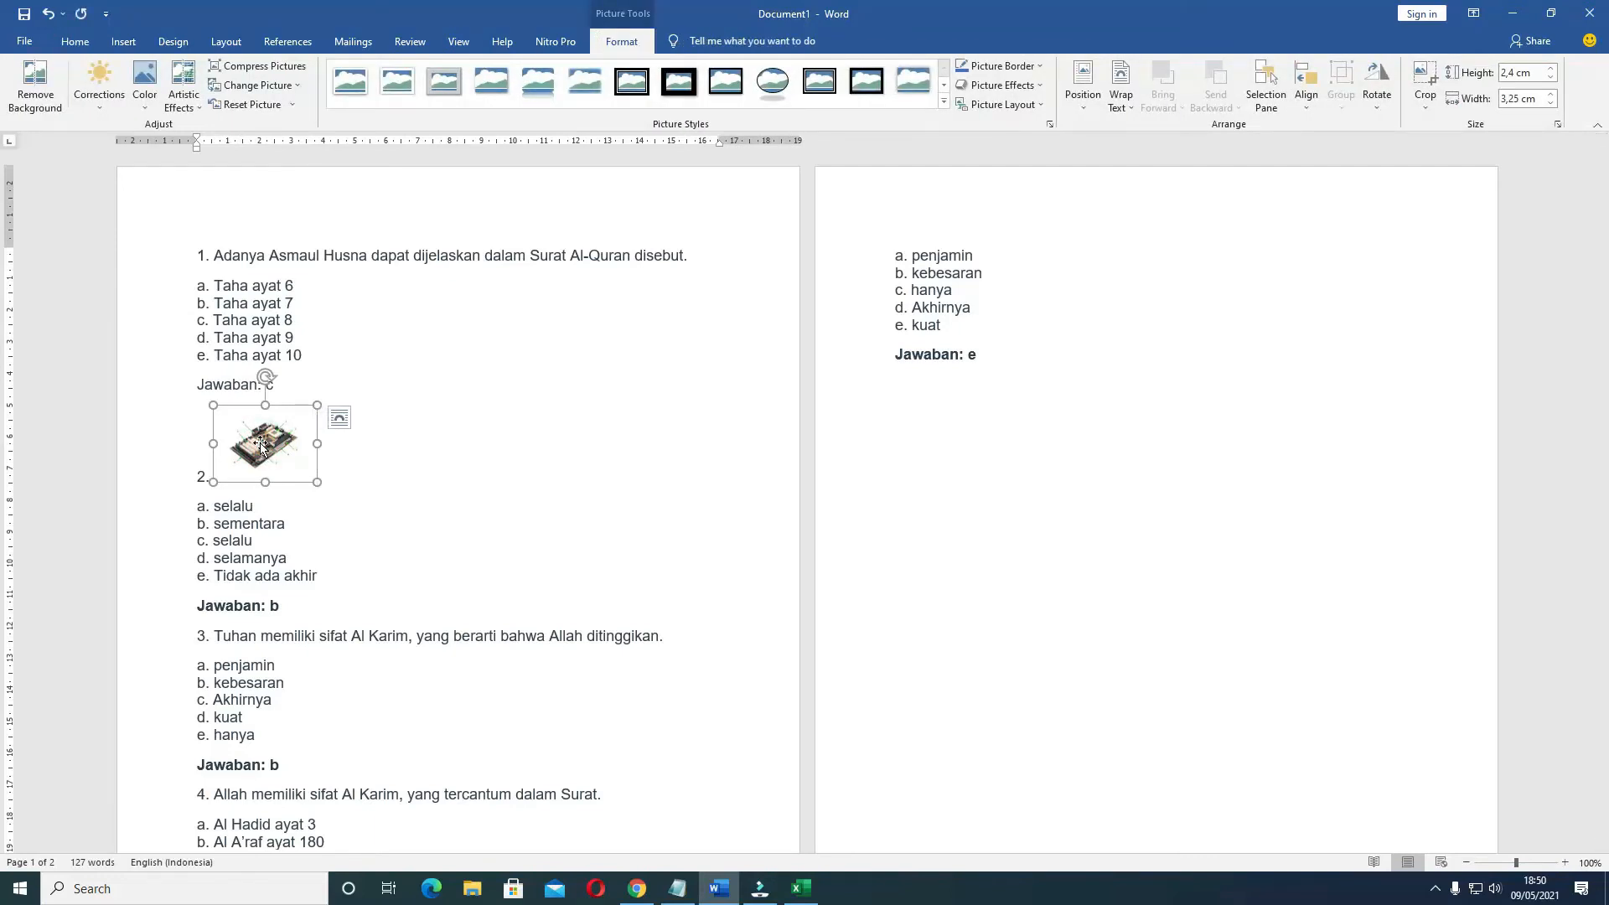
key(ctrl+c)
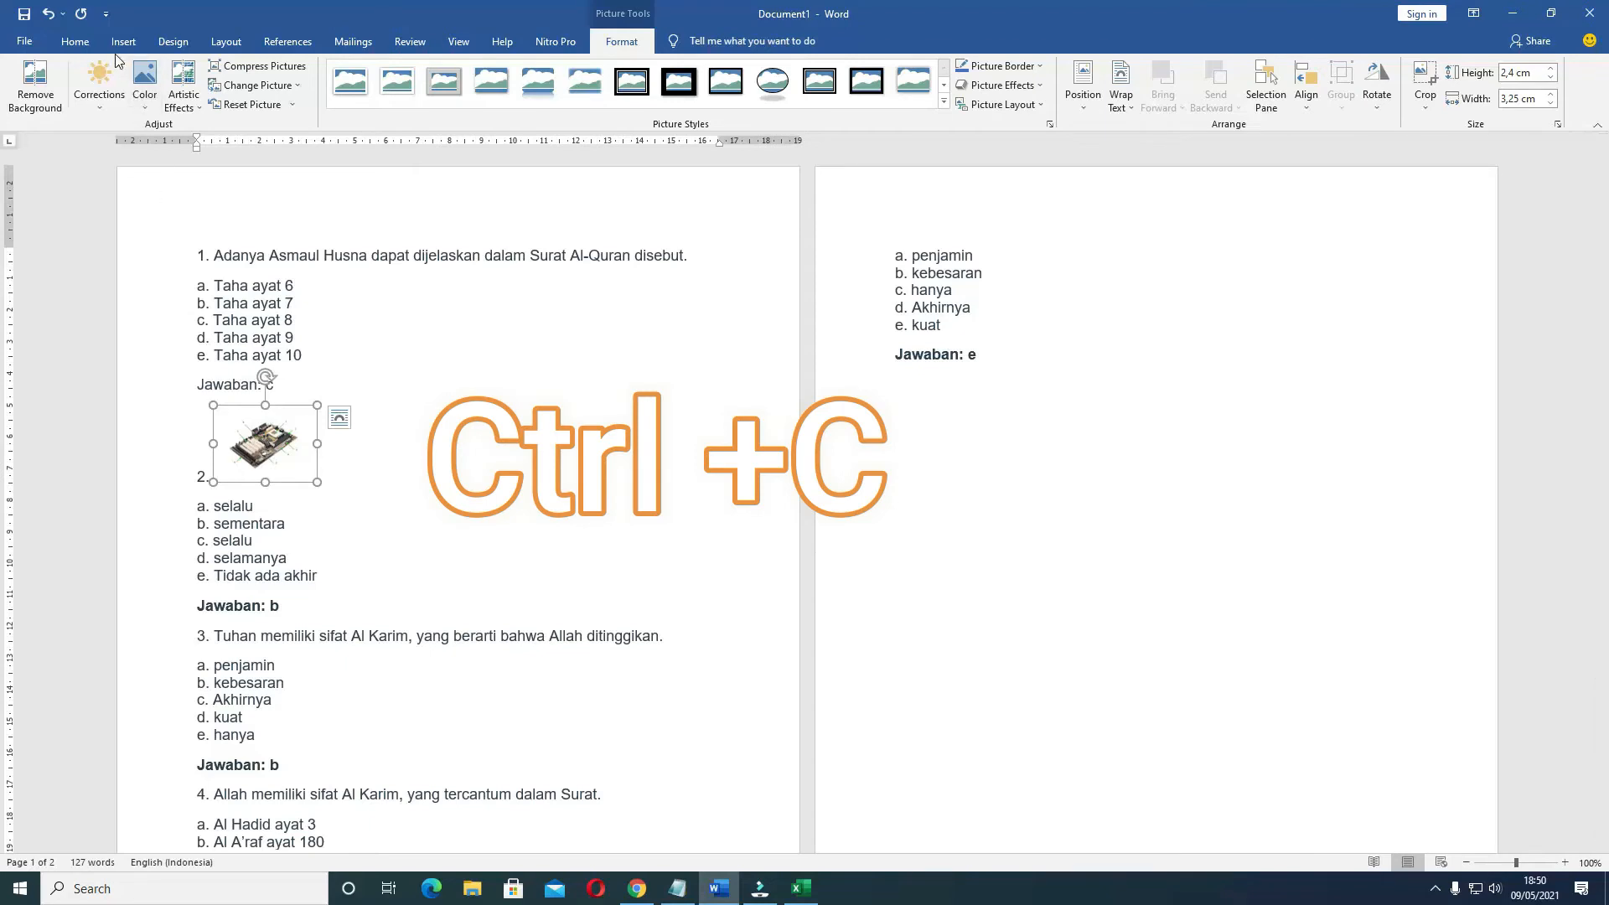
click(59, 46)
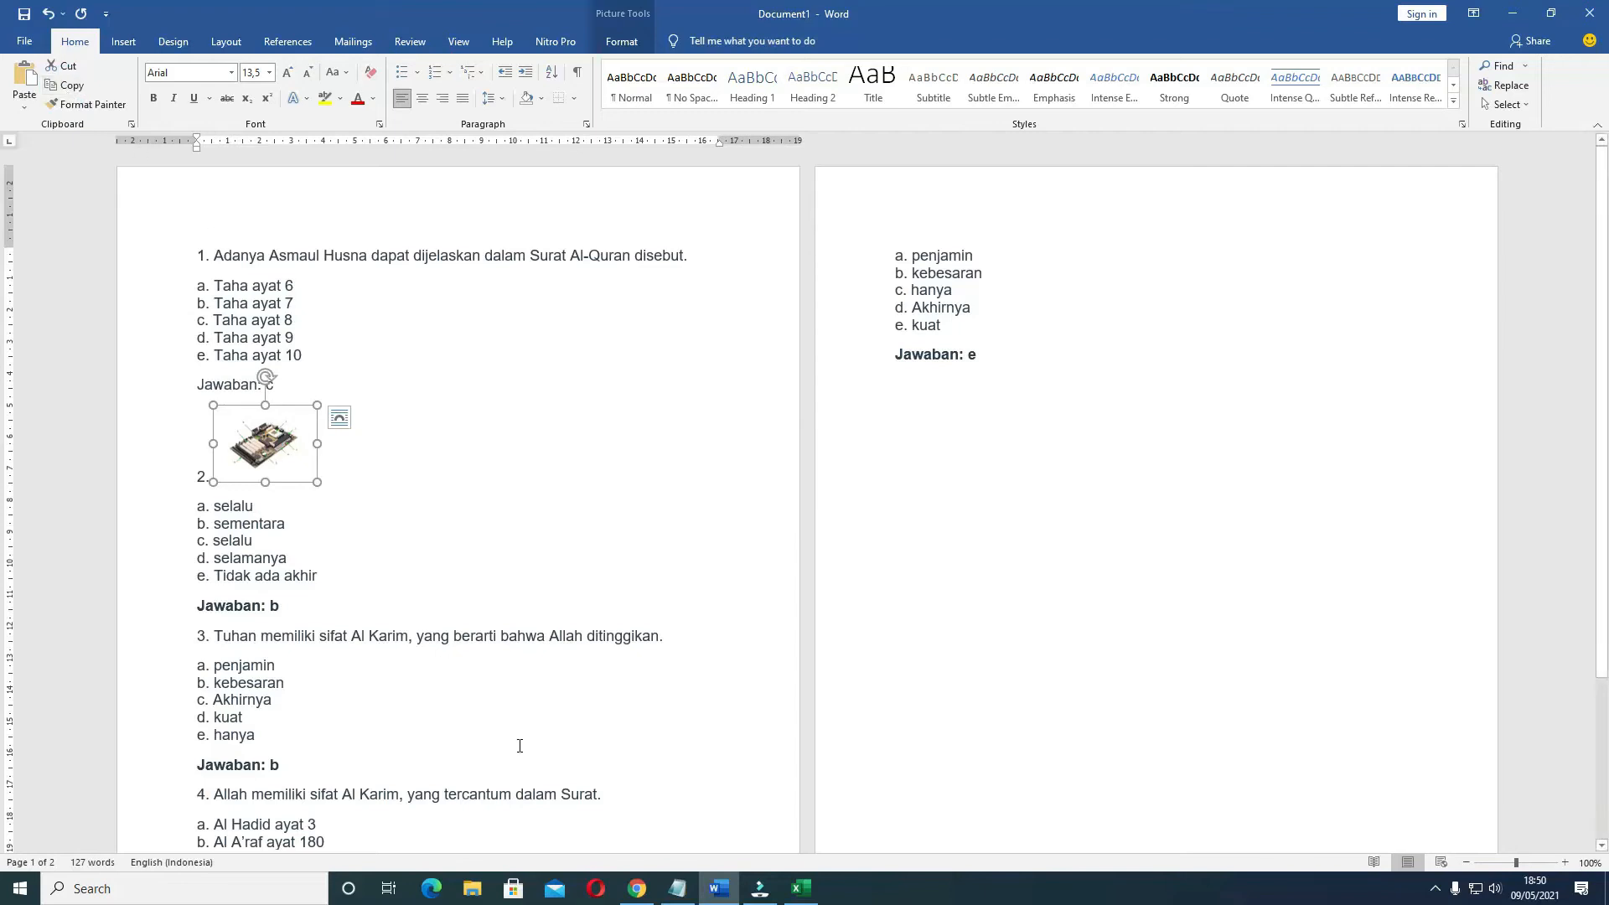
click(637, 888)
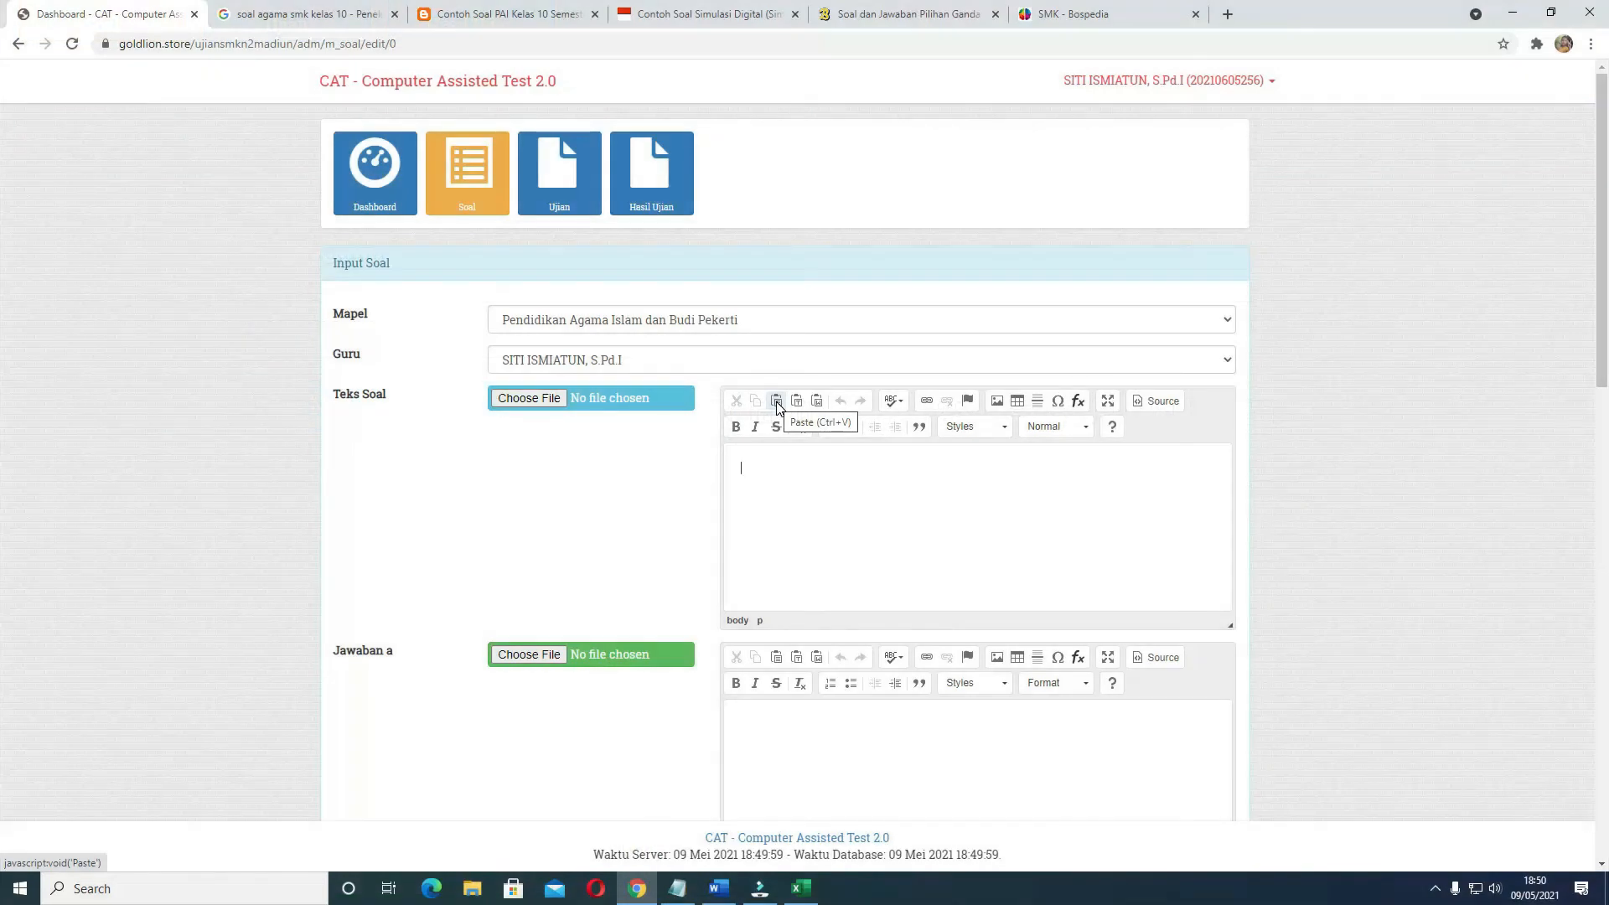
click(777, 402)
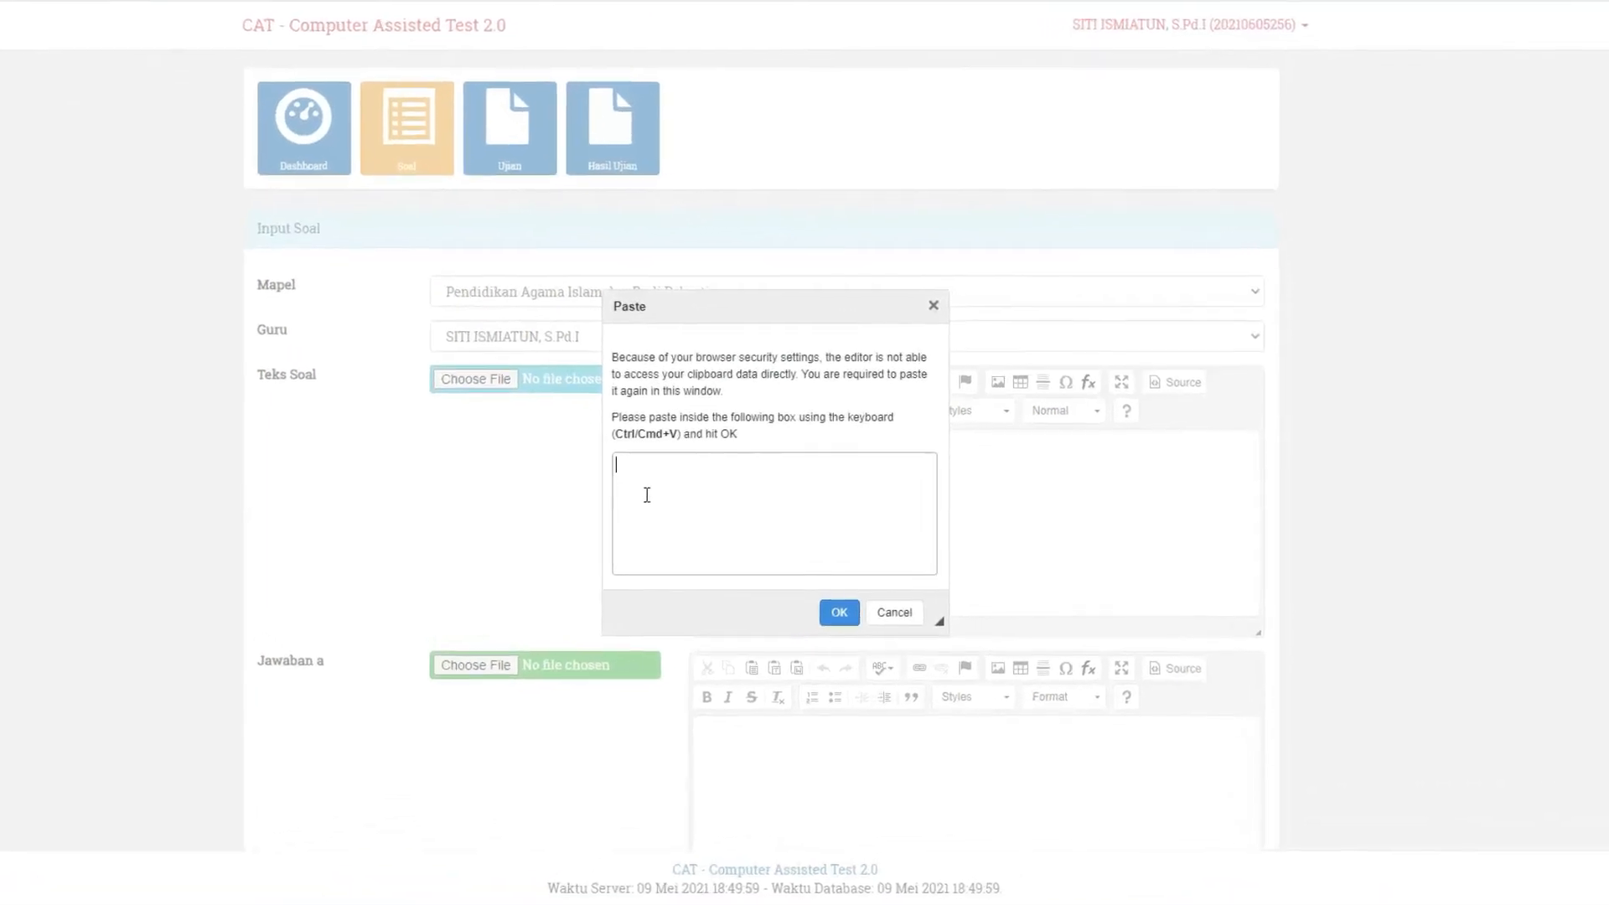
key(ctrl+v)
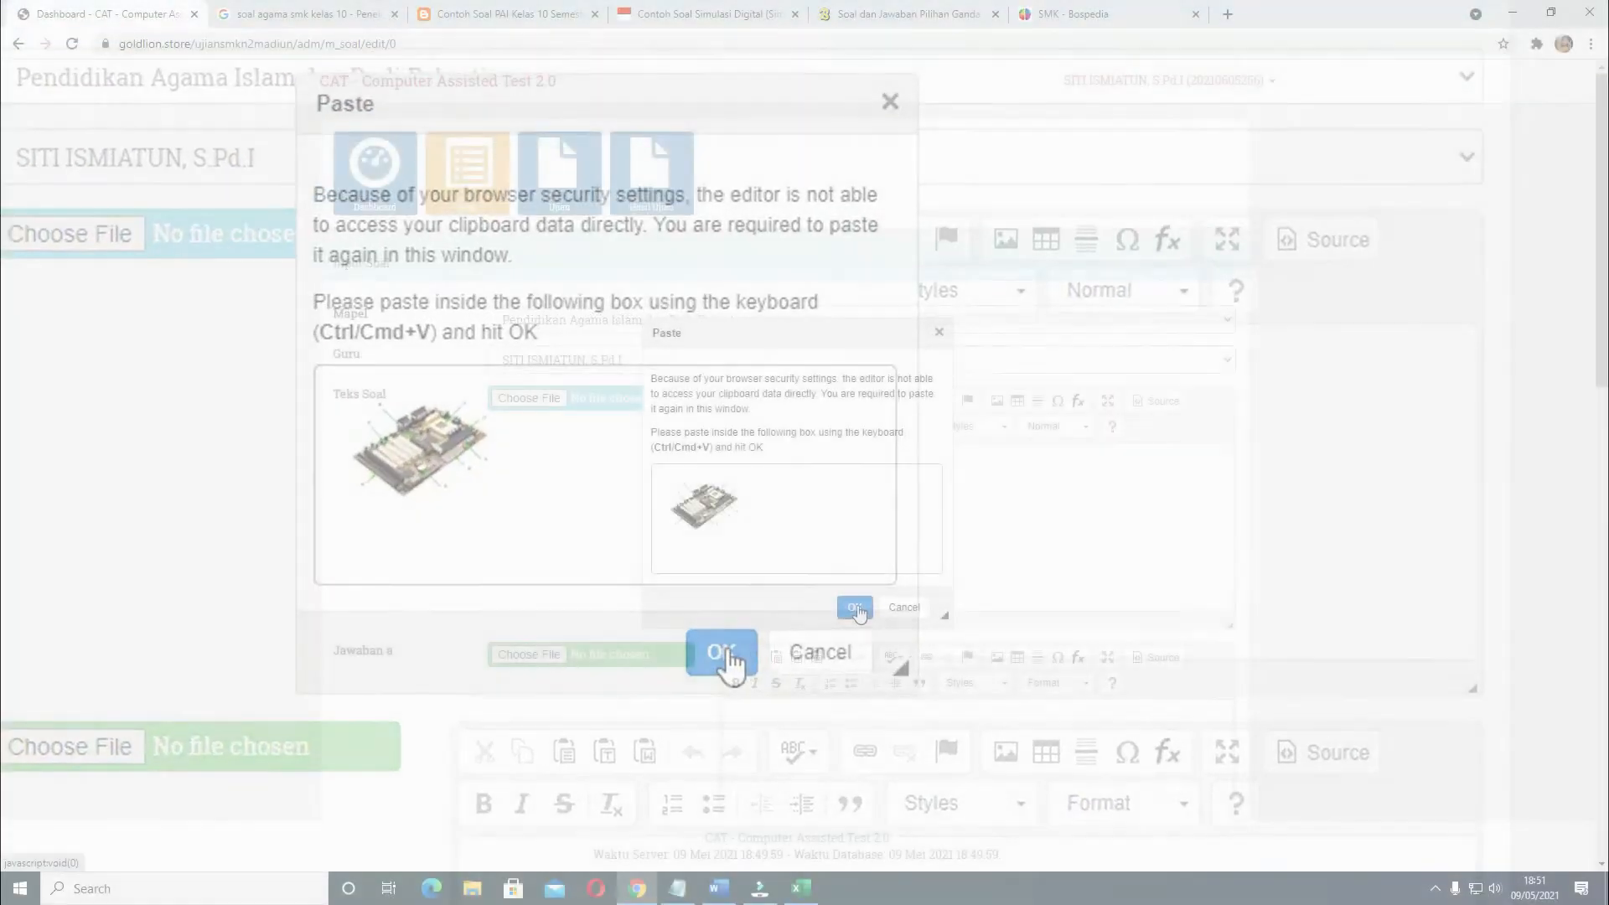
click(855, 608)
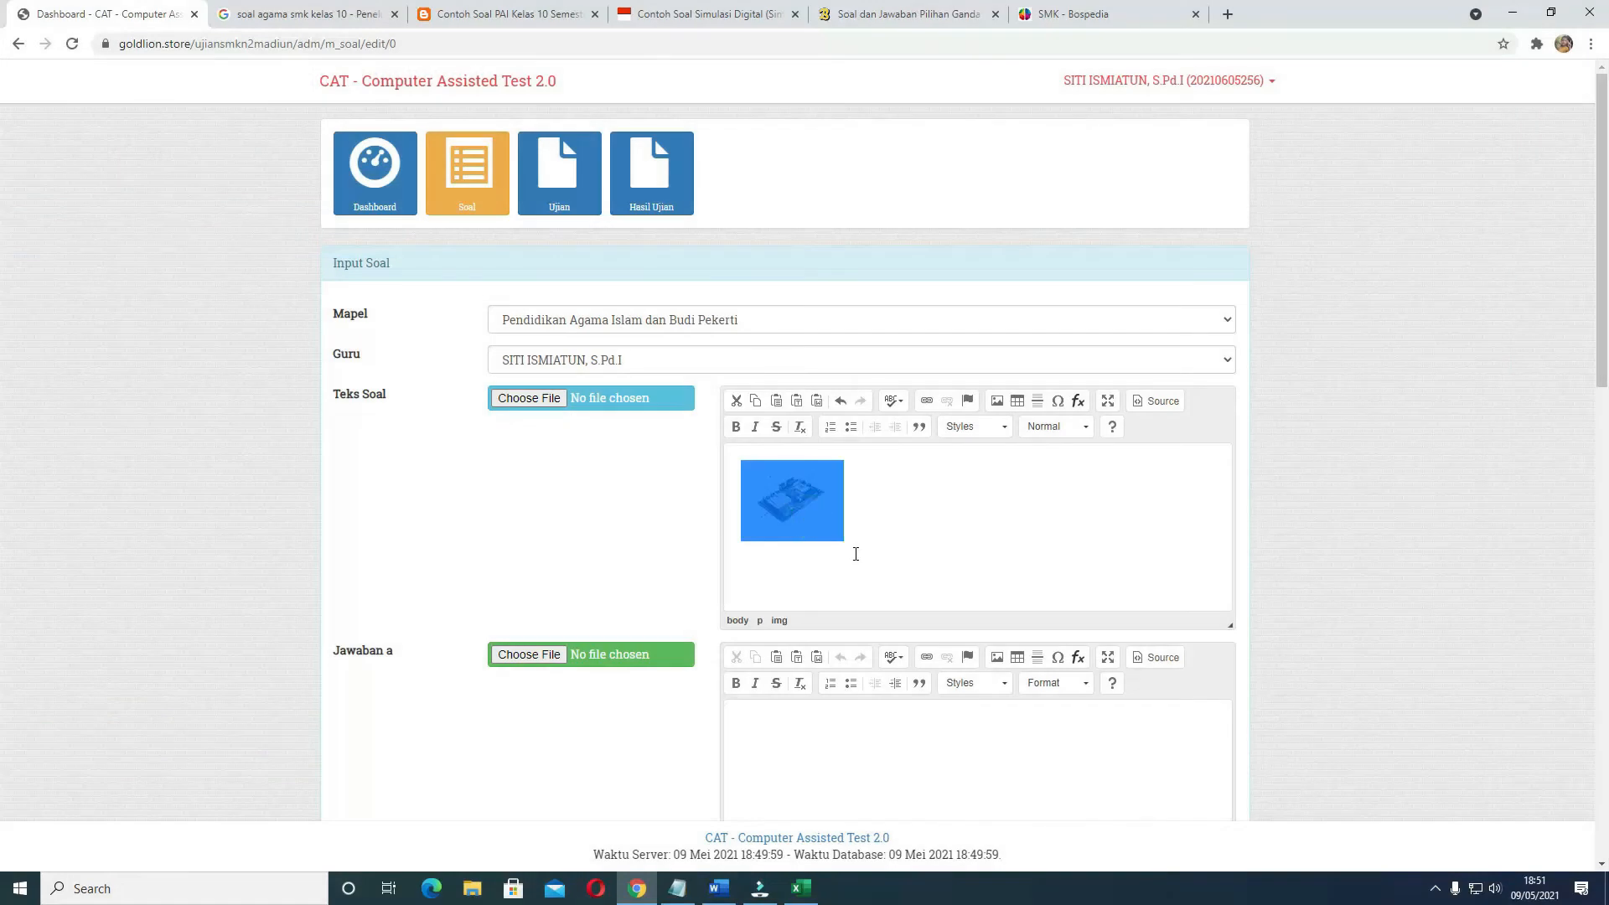
click(859, 549)
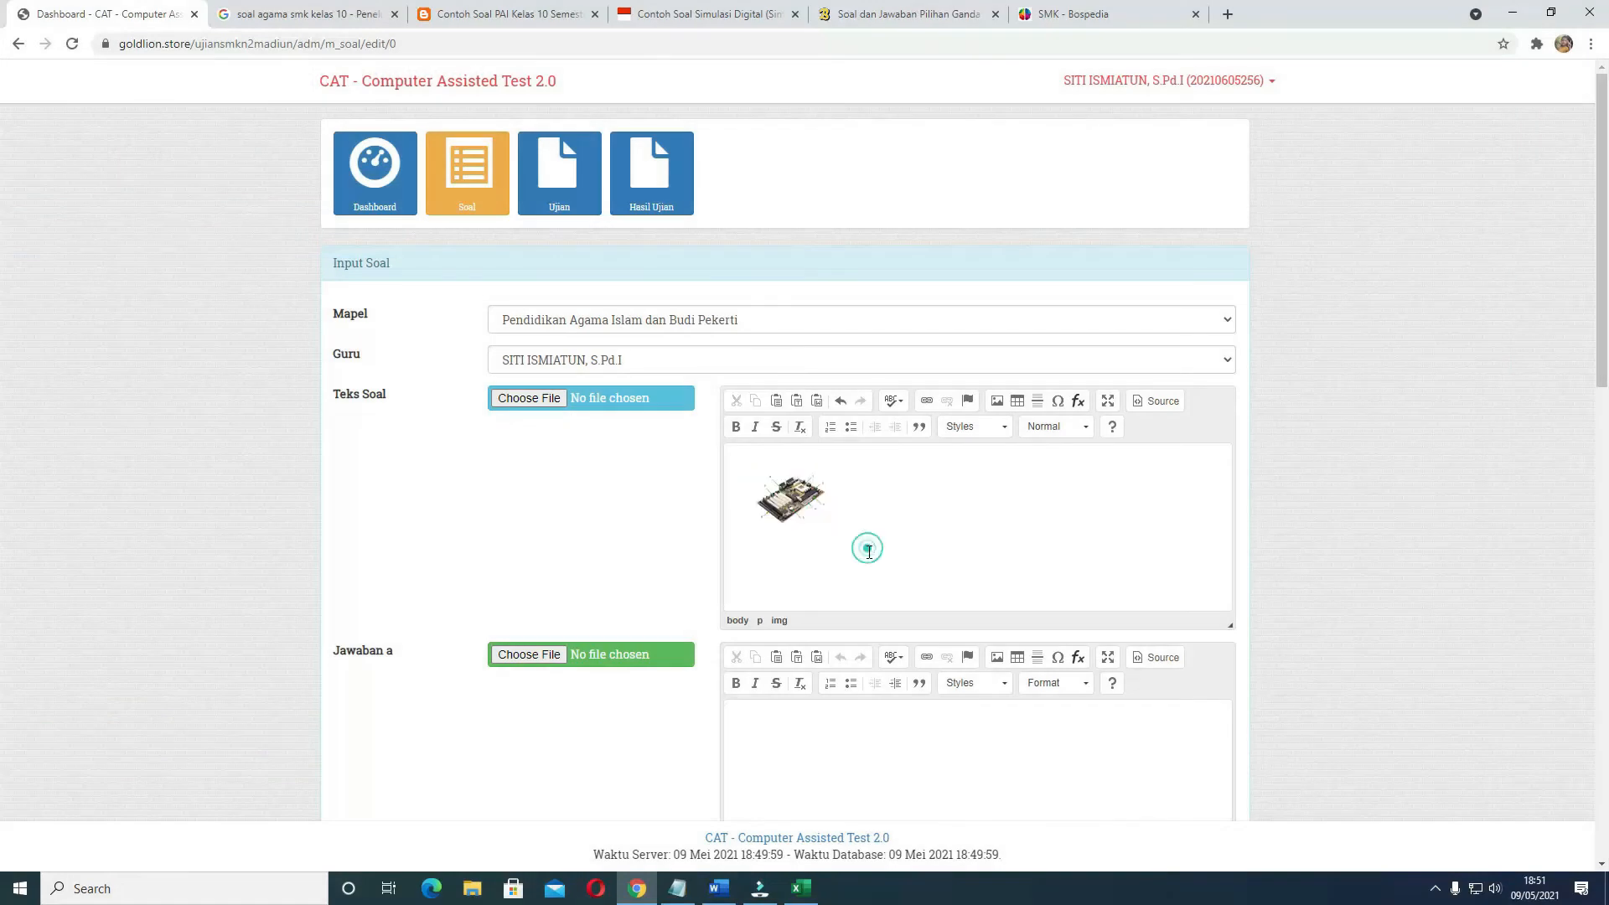
click(855, 529)
Fill Jawaban a to e with aaaa, bbbb, cccc, ddd and eee
scroll(861, 529, down, 2)
click(815, 561)
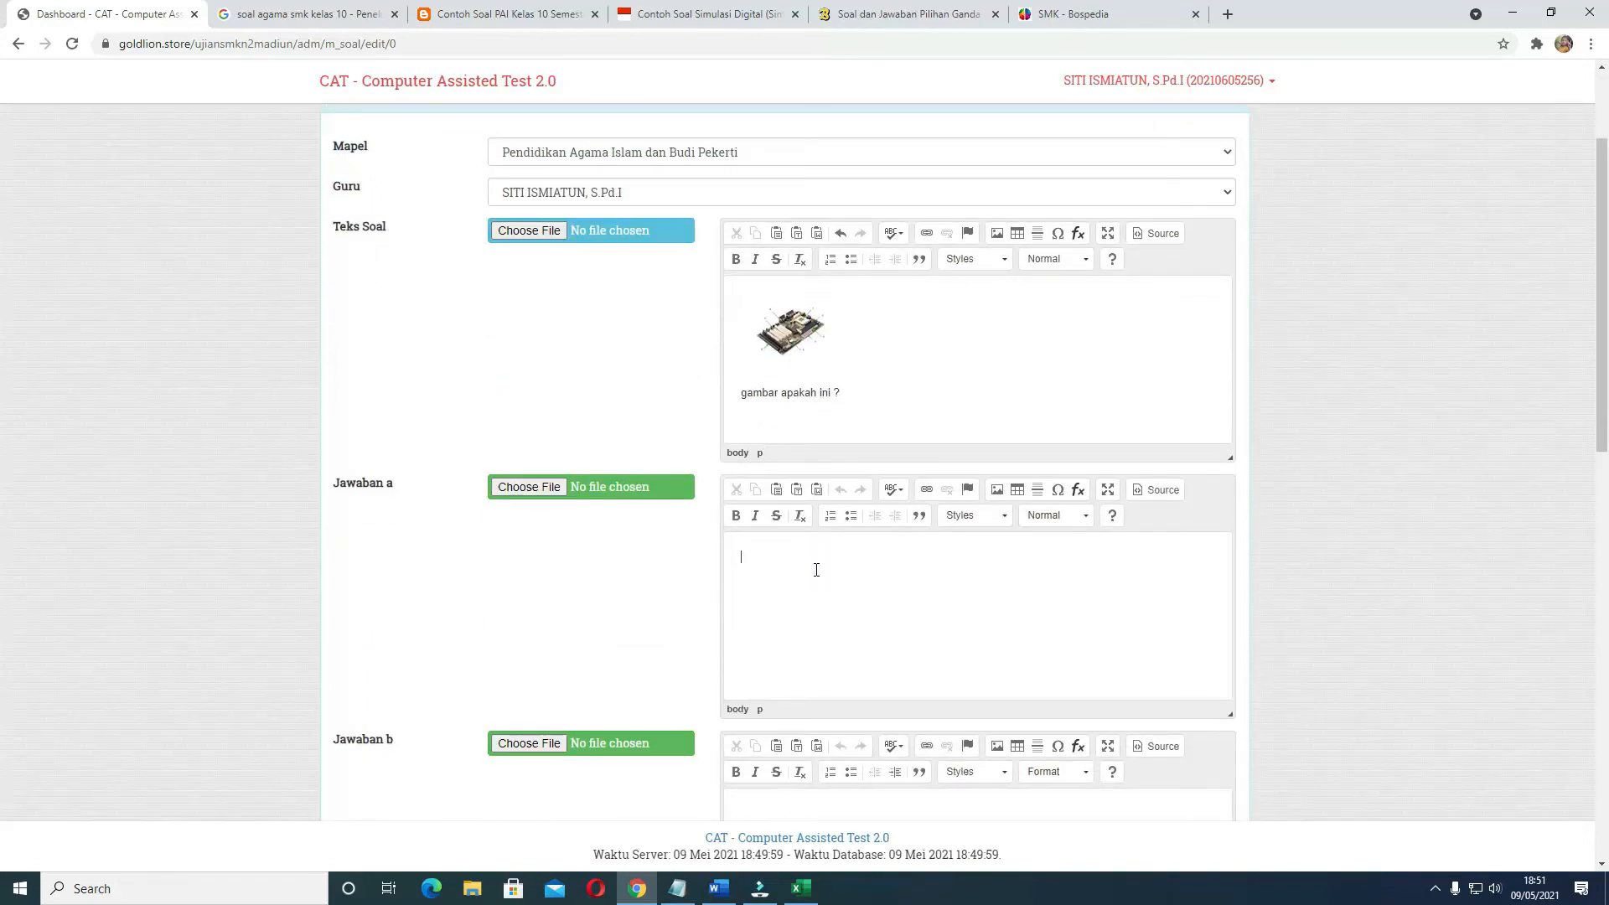
scroll(817, 585, down, 3)
click(819, 596)
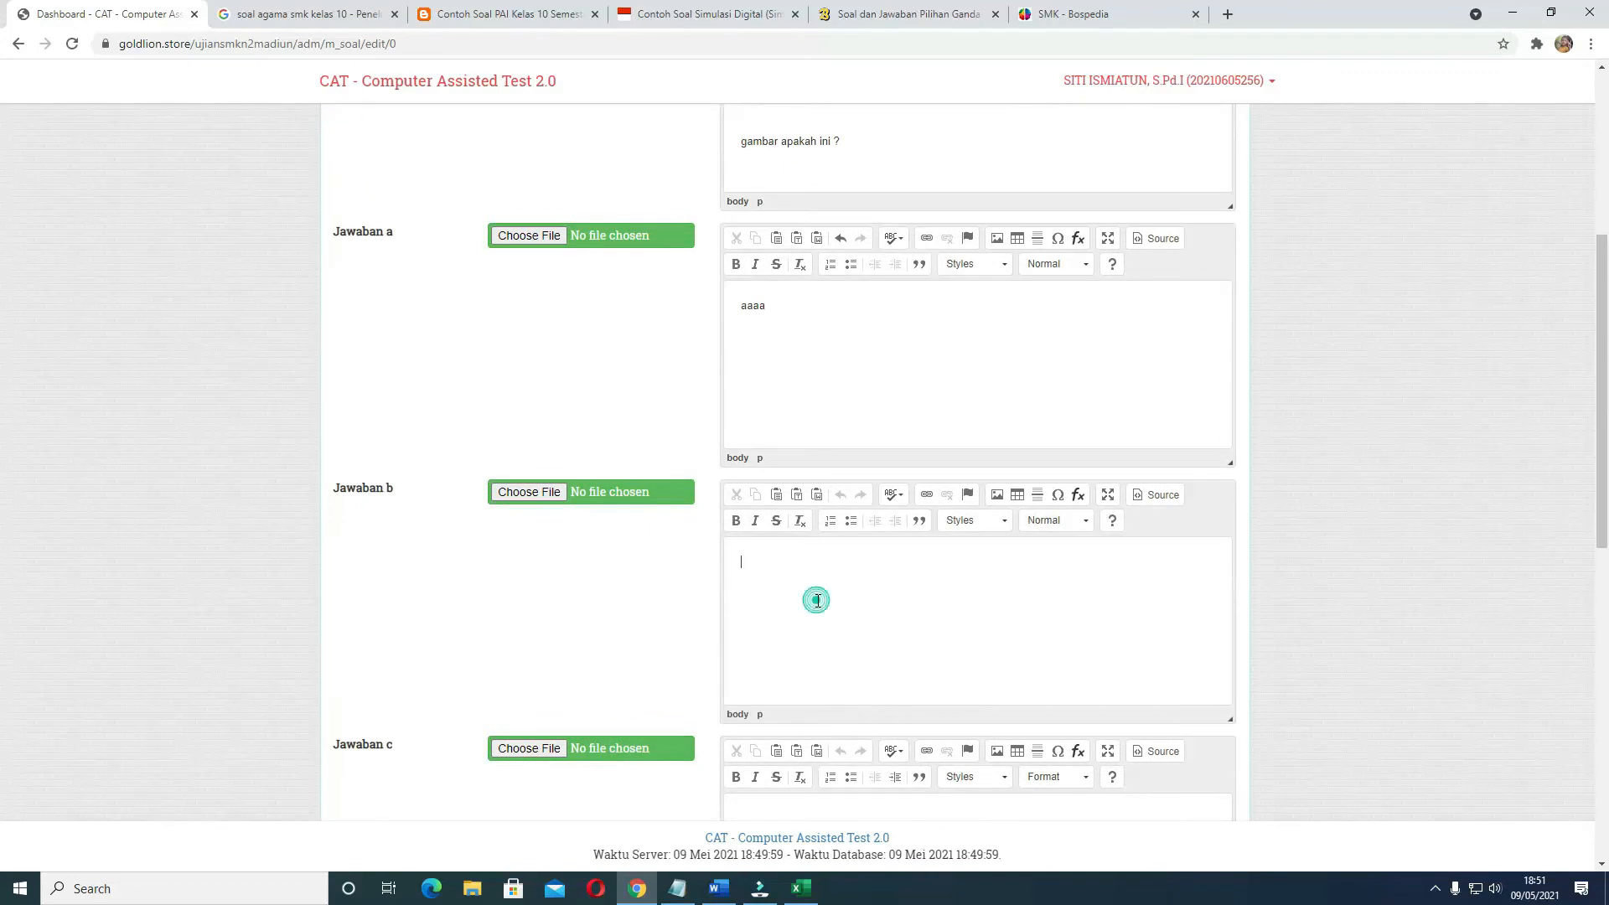
text(bbbb)
scroll(818, 596, down, 4)
click(813, 571)
text(cccc)
scroll(813, 571, down, 3)
click(804, 571)
text(ddd)
scroll(804, 571, down, 3)
click(798, 560)
text(eee)
Set Kunci Jawaban to C and Bobot Nilai Soal to 50, and save the picture question
click(557, 721)
click(527, 780)
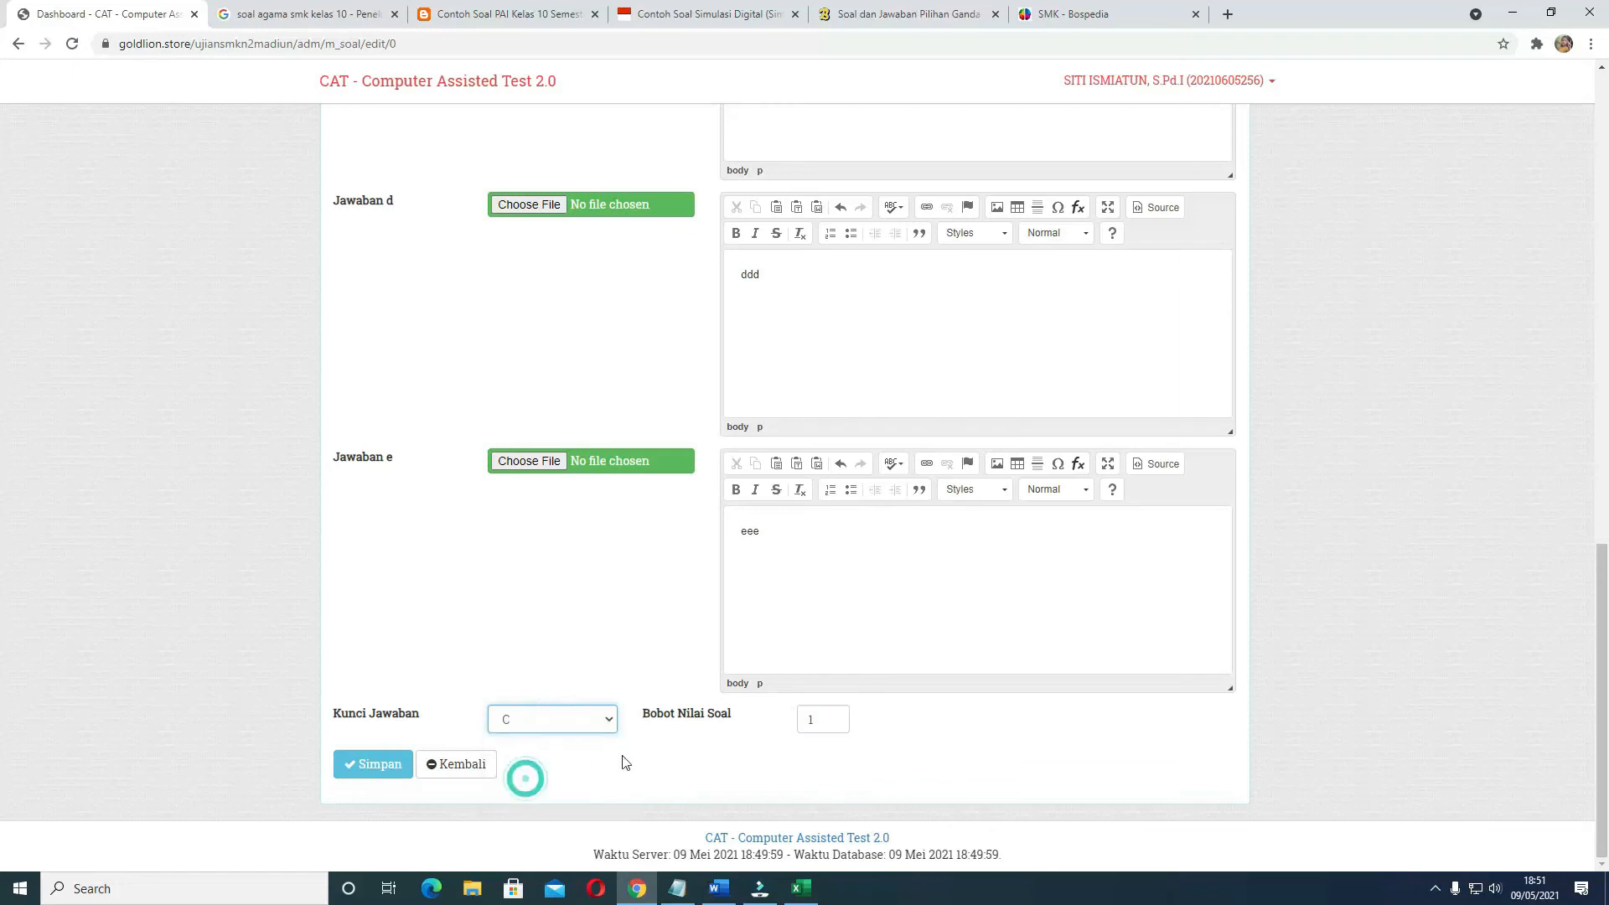
drag(821, 725, 801, 724)
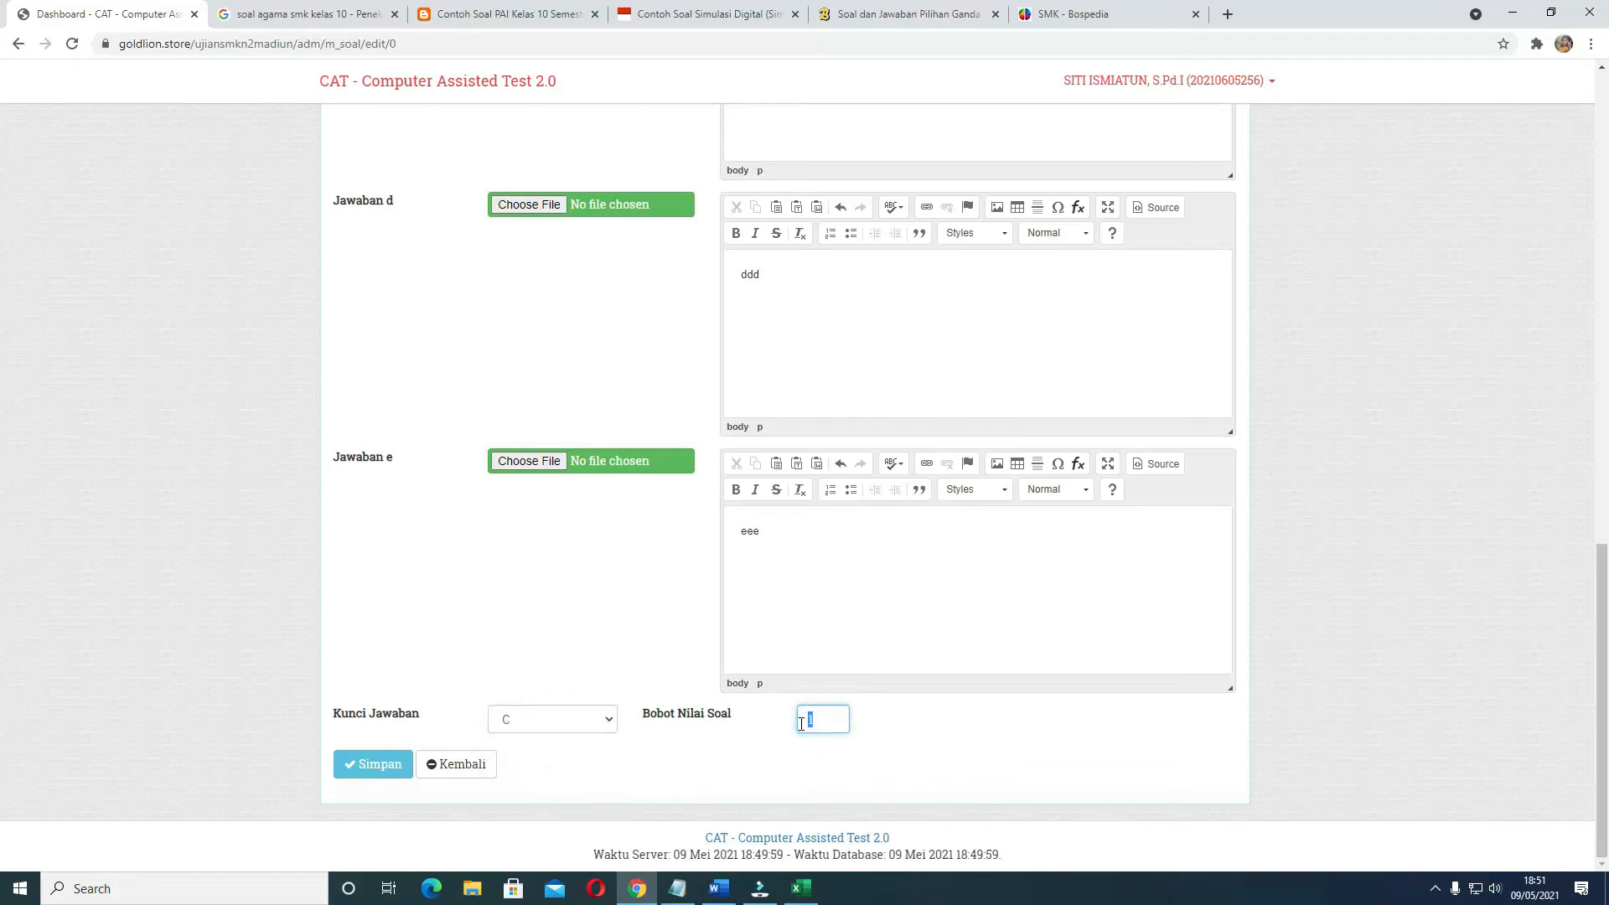
text(50)
click(360, 768)
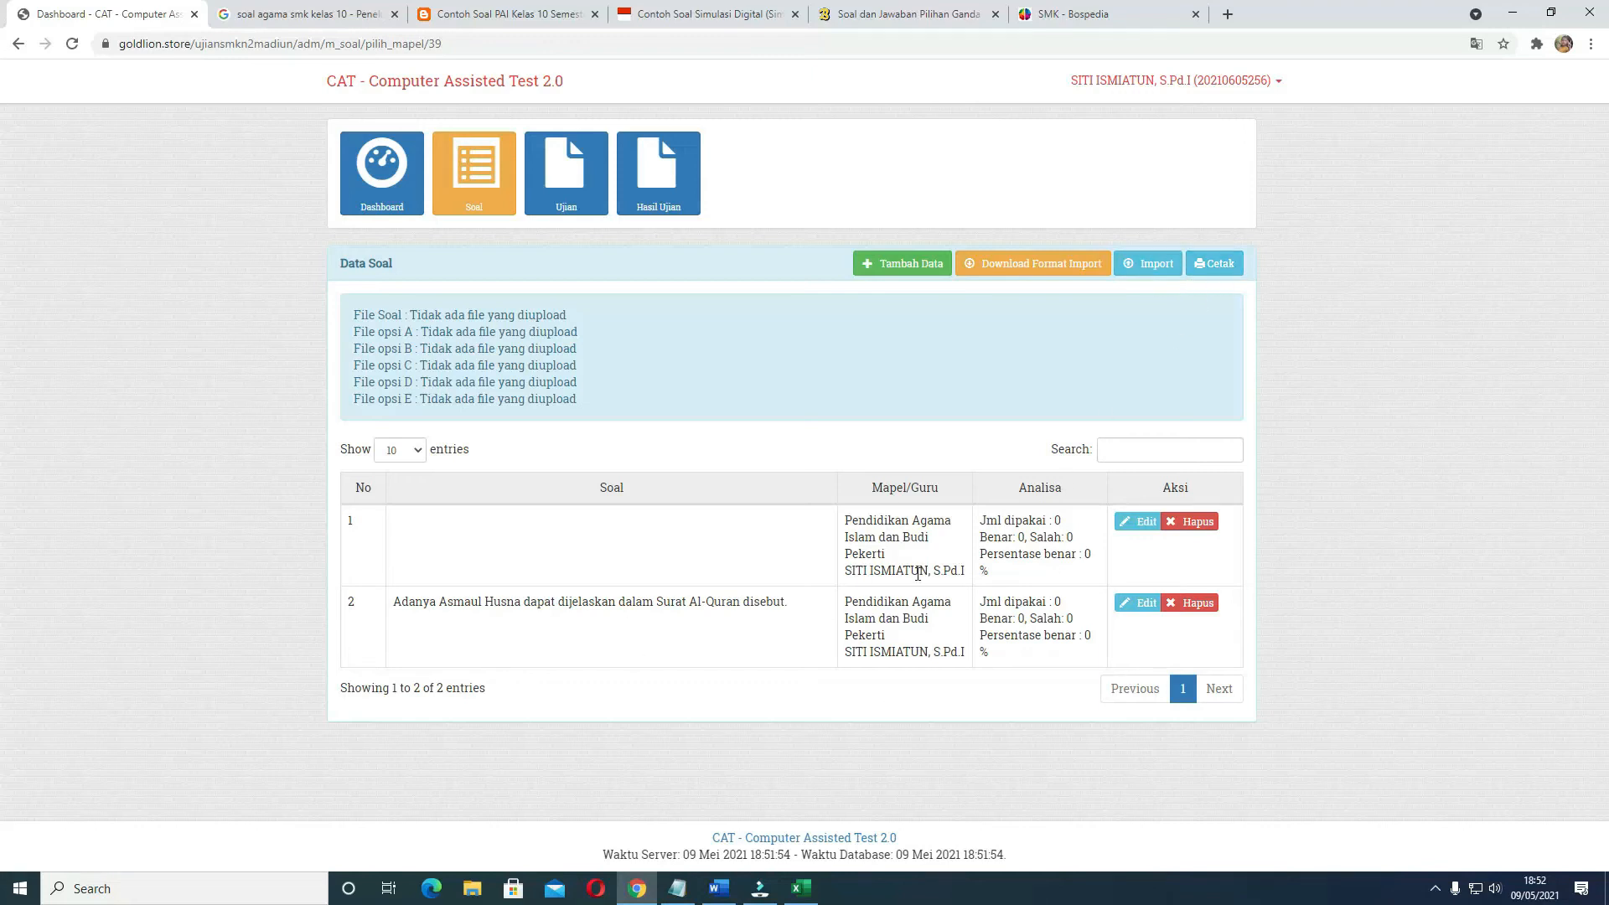
Open the printable view of the questions, check both questions with their options, and return to the question list
click(1213, 274)
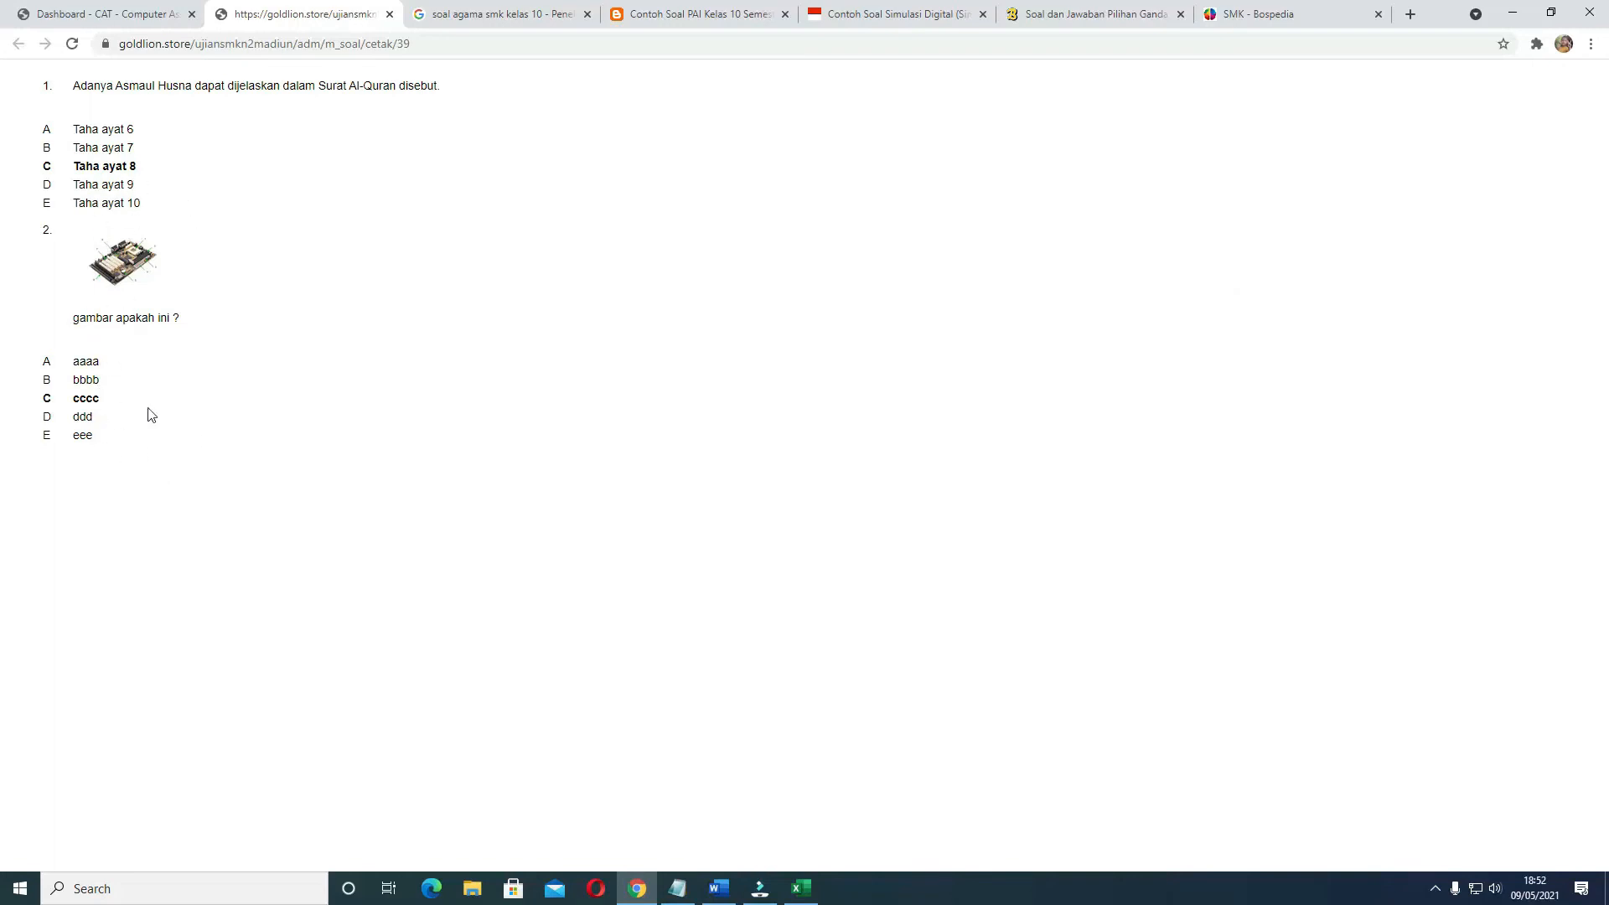
click(1501, 93)
click(1047, 108)
right_click(700, 230)
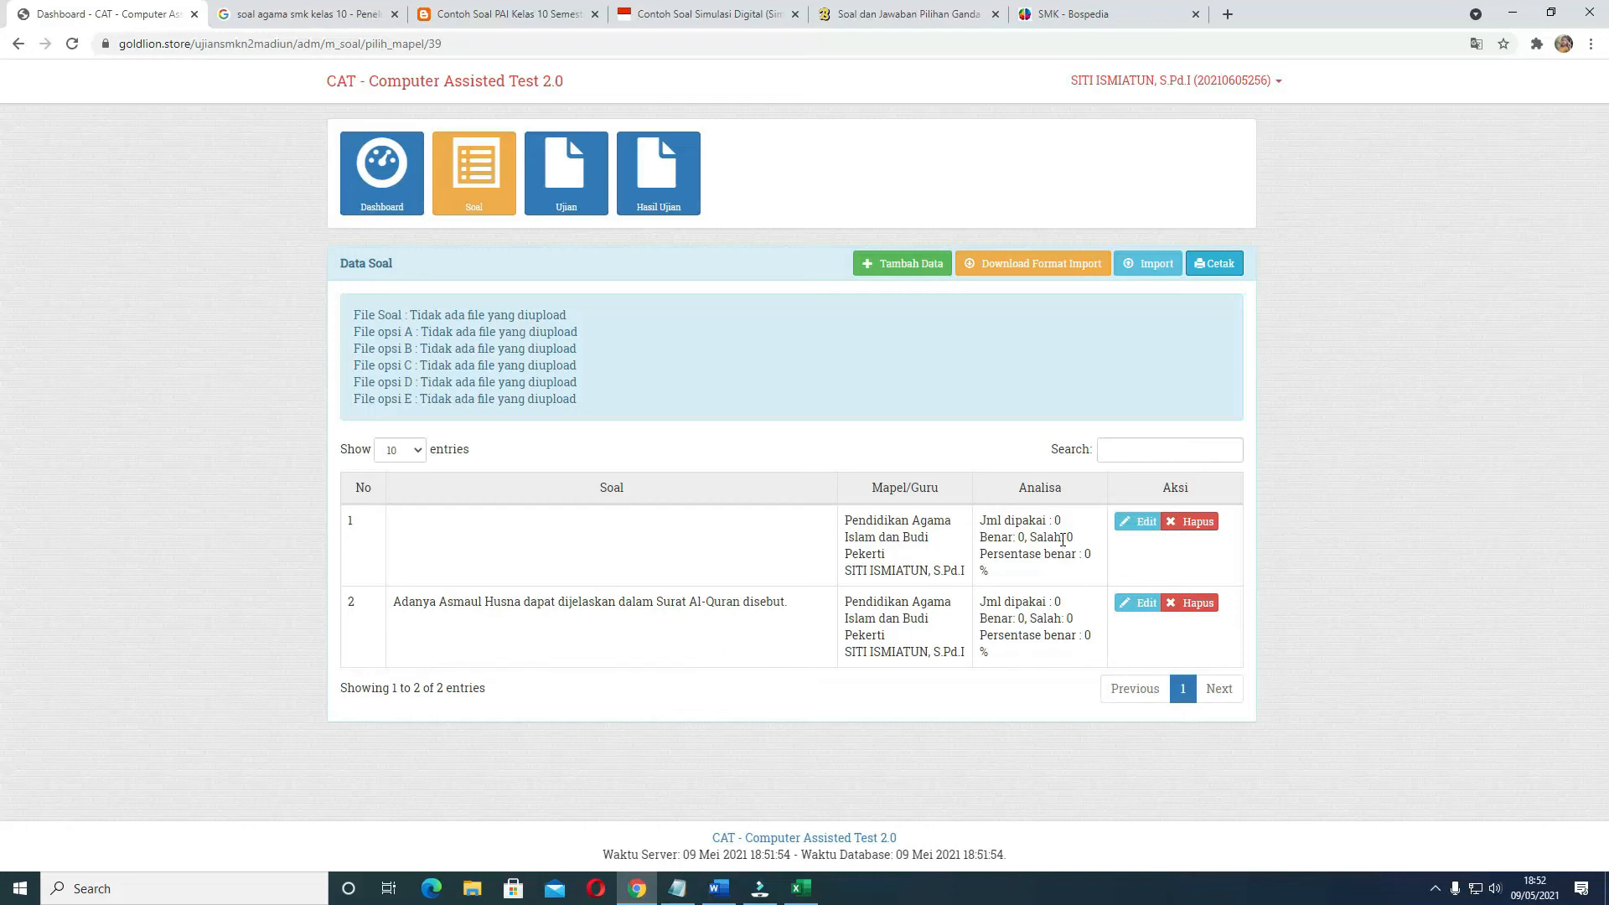
Add a new exam named Penilaian Akhir Semester with Pendidikan Agama Islam dan Budi Pekerti as Mata Pelajaran and 2 as Jumlah soal
click(567, 201)
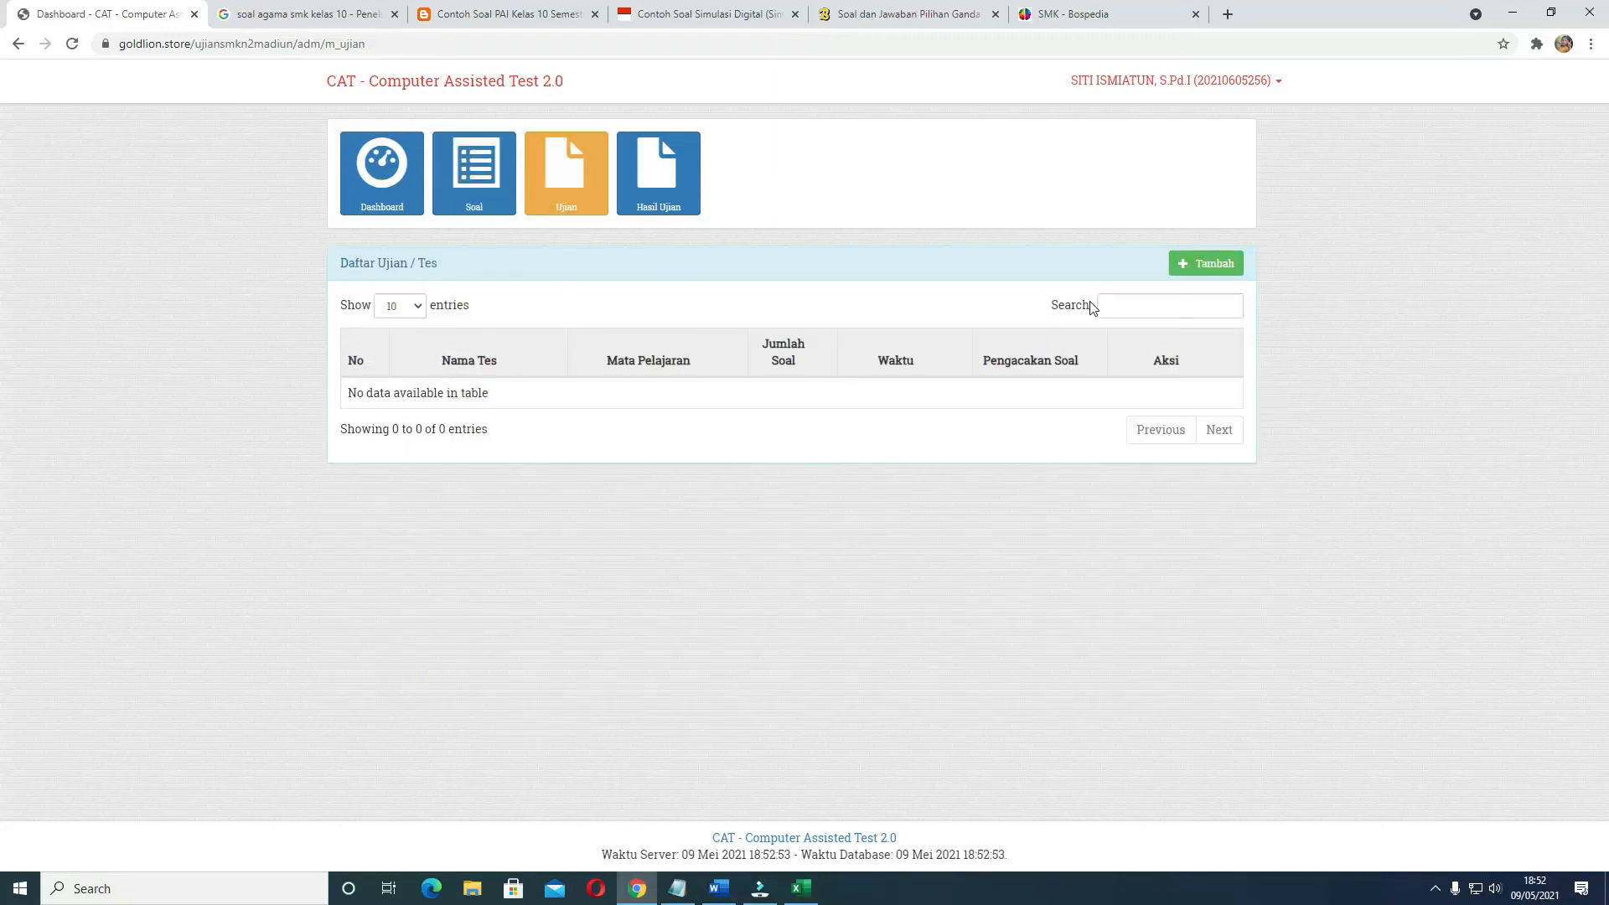
click(1209, 266)
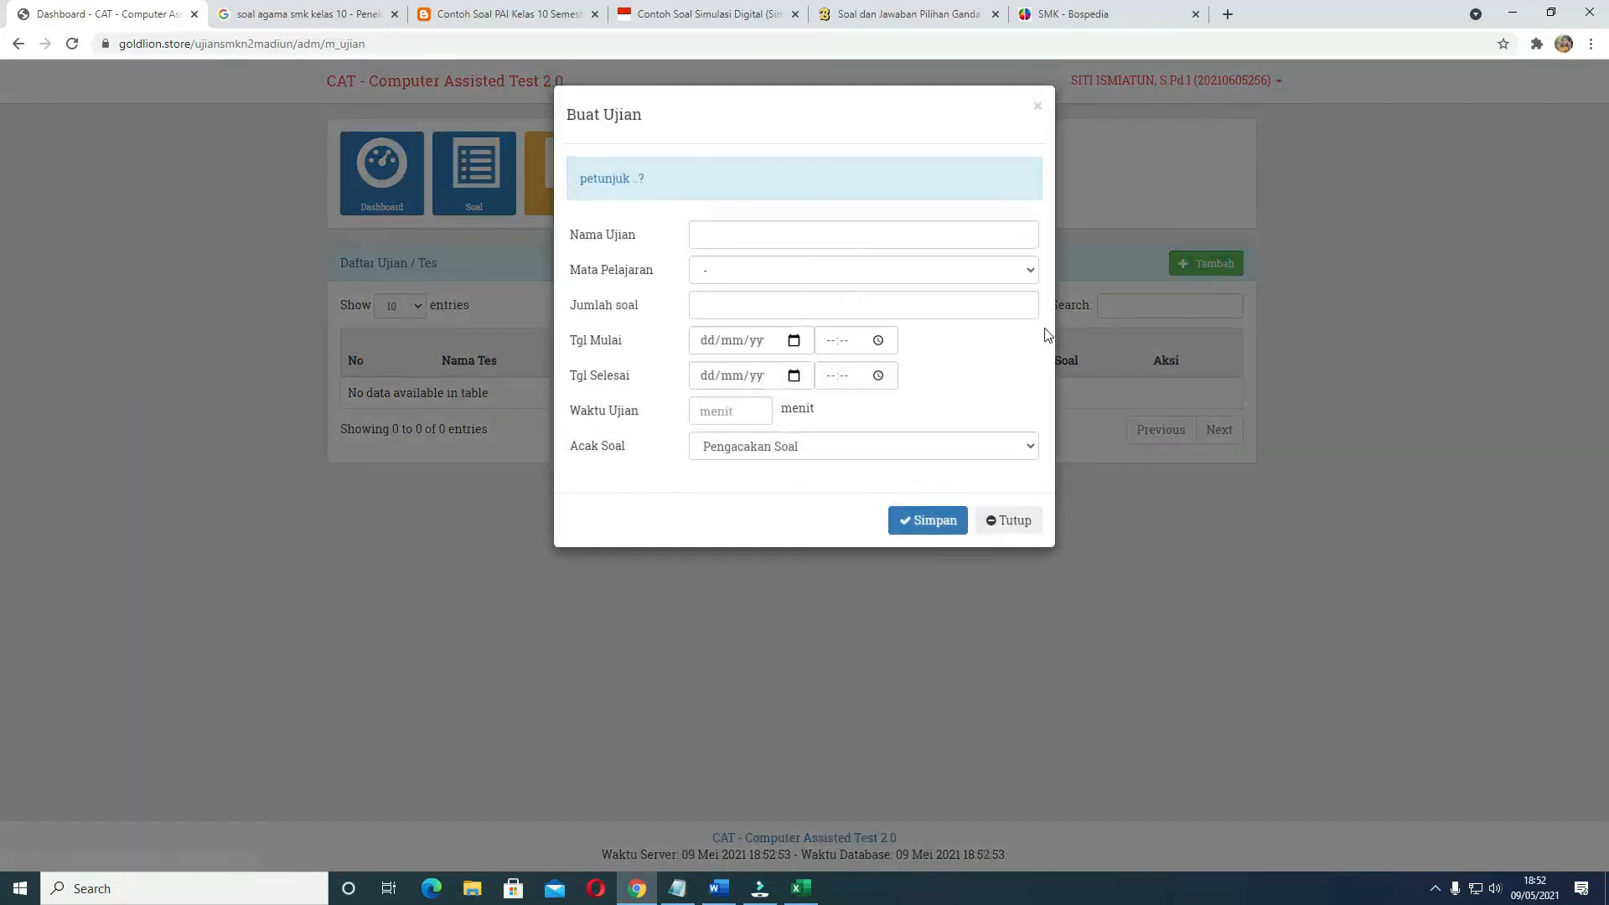
click(736, 235)
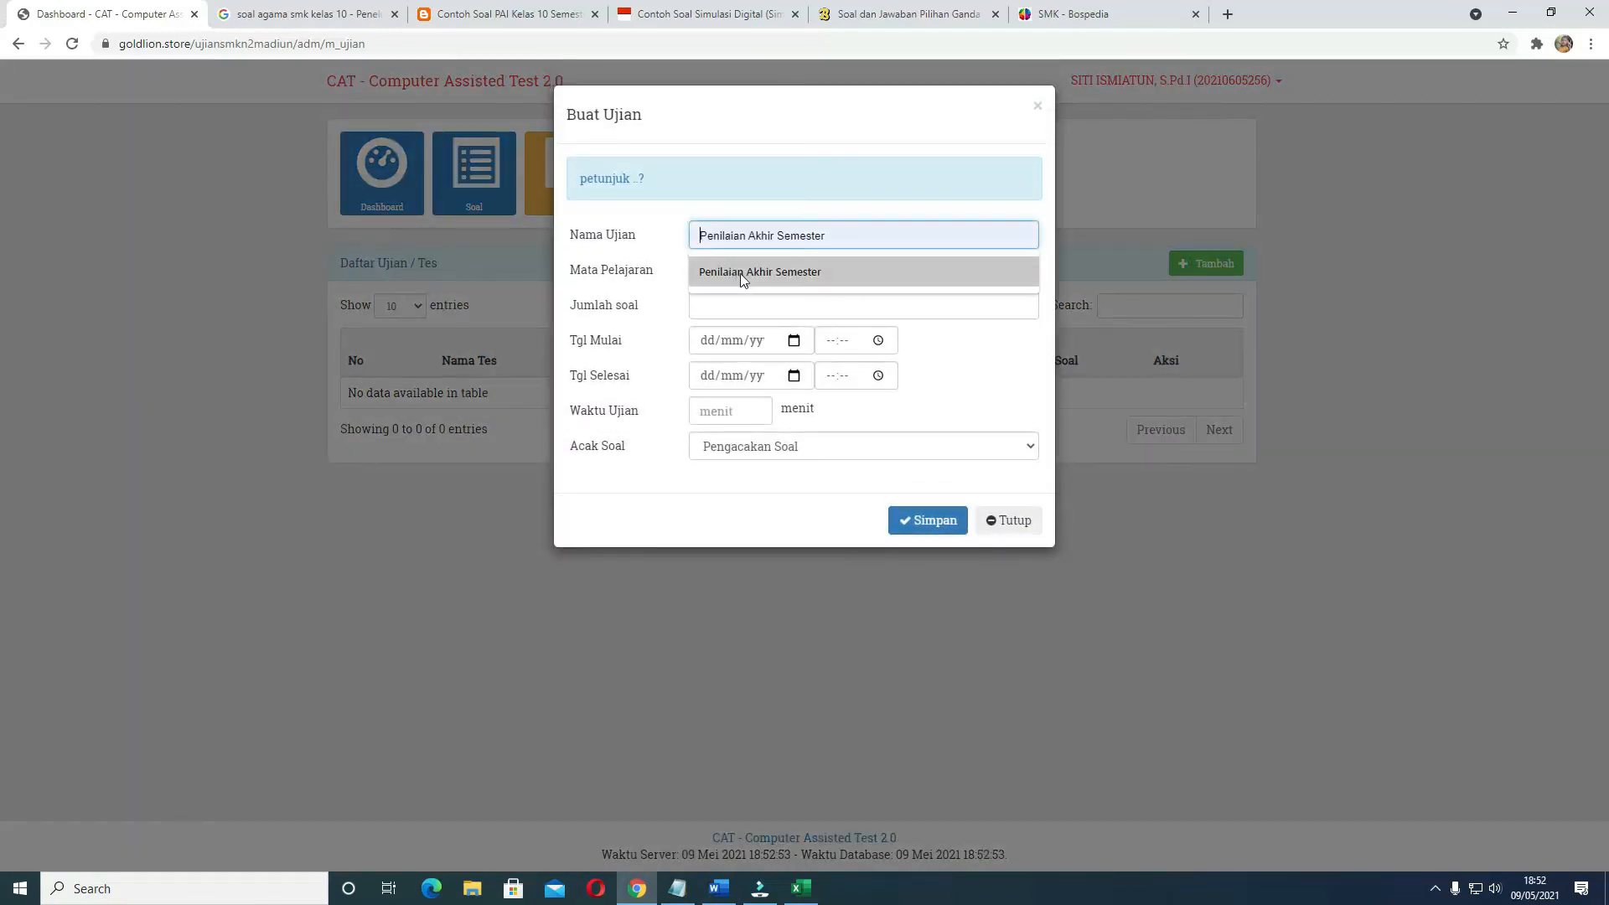
click(772, 274)
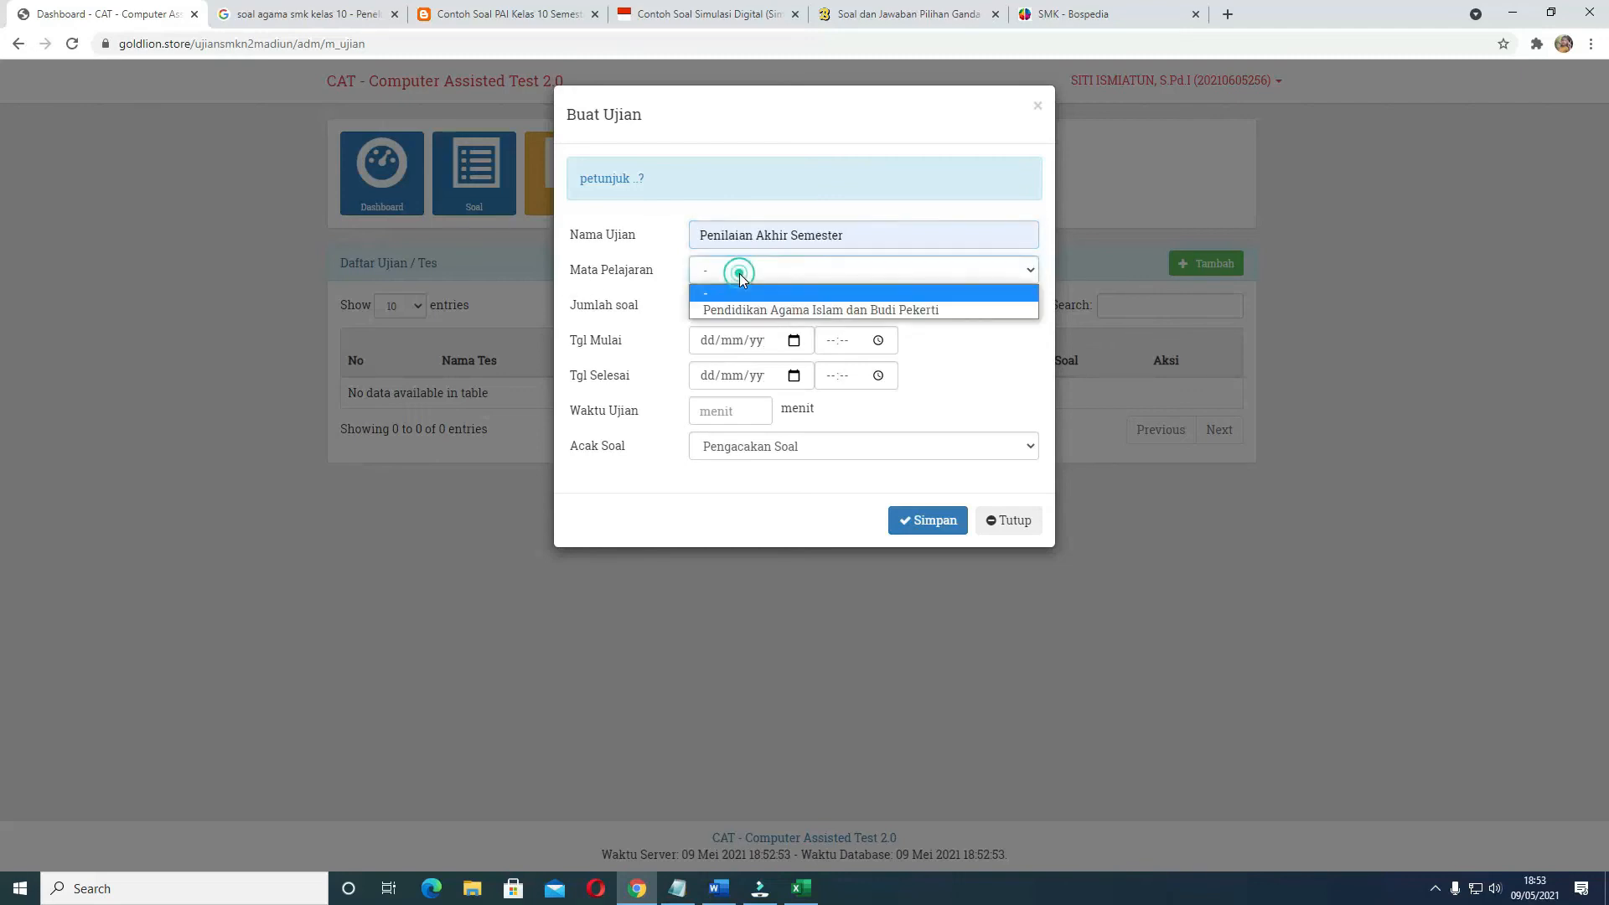
click(739, 273)
click(753, 310)
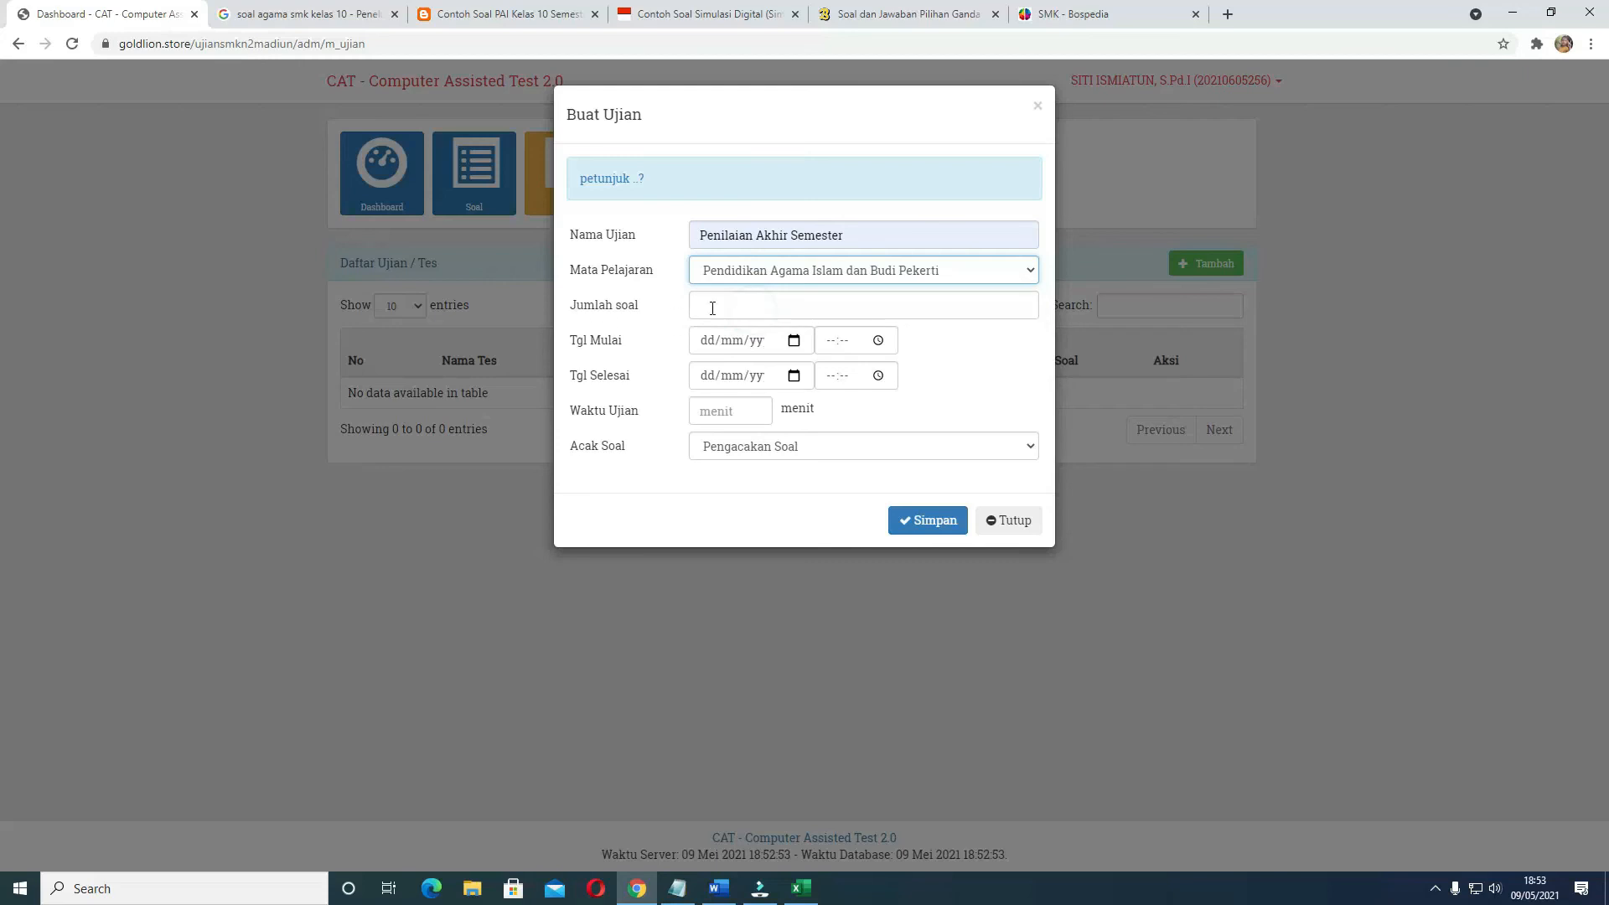
click(716, 305)
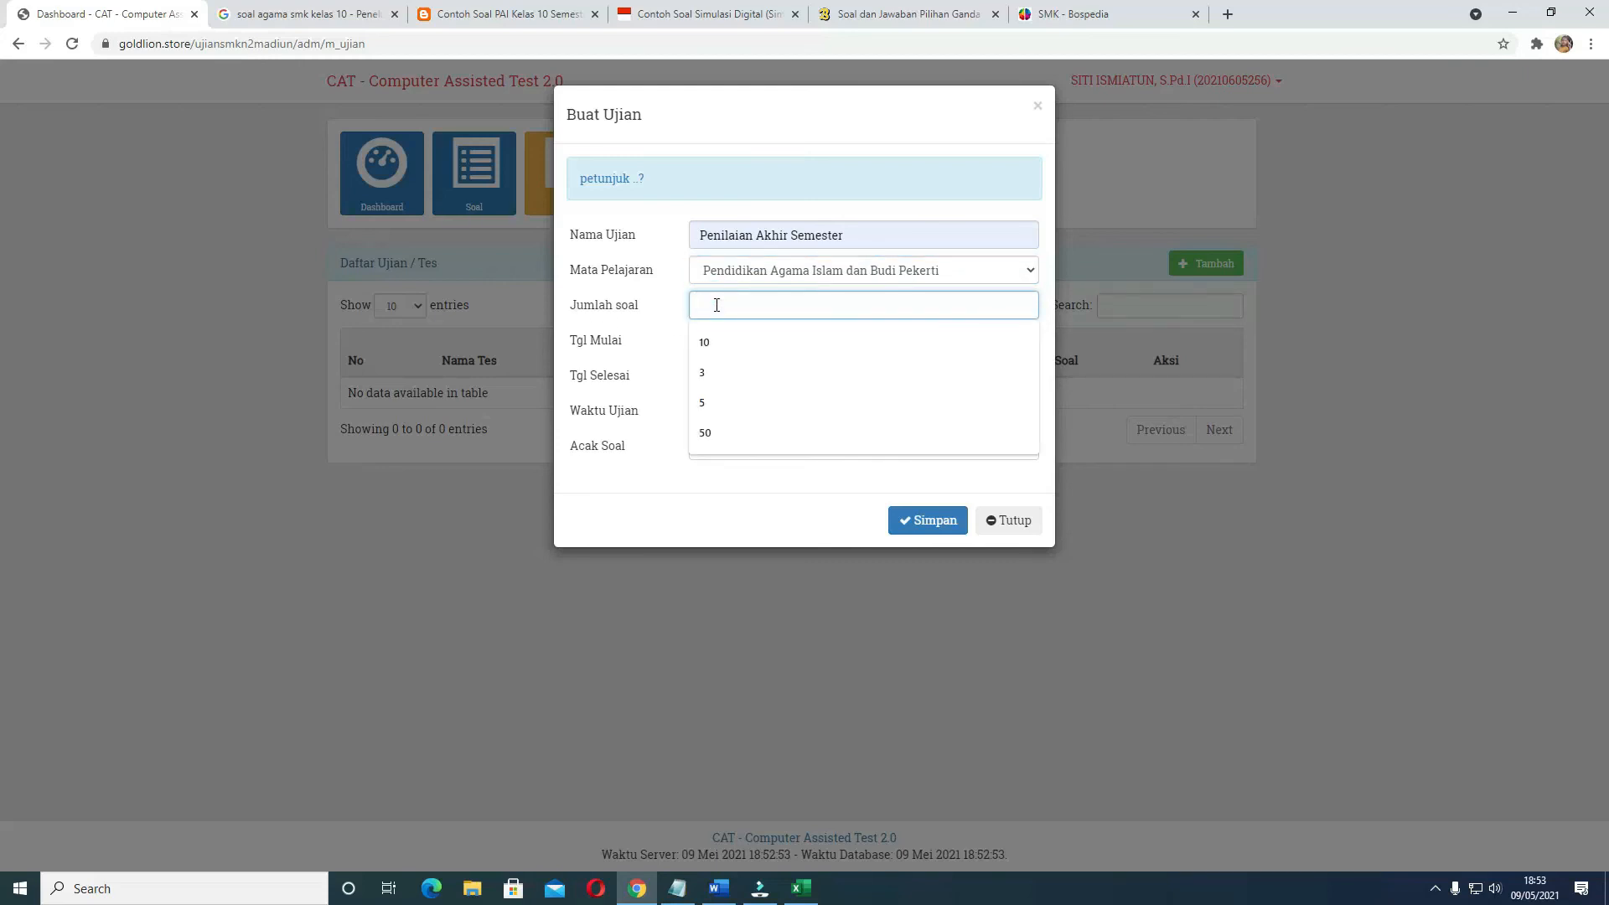
text(2)
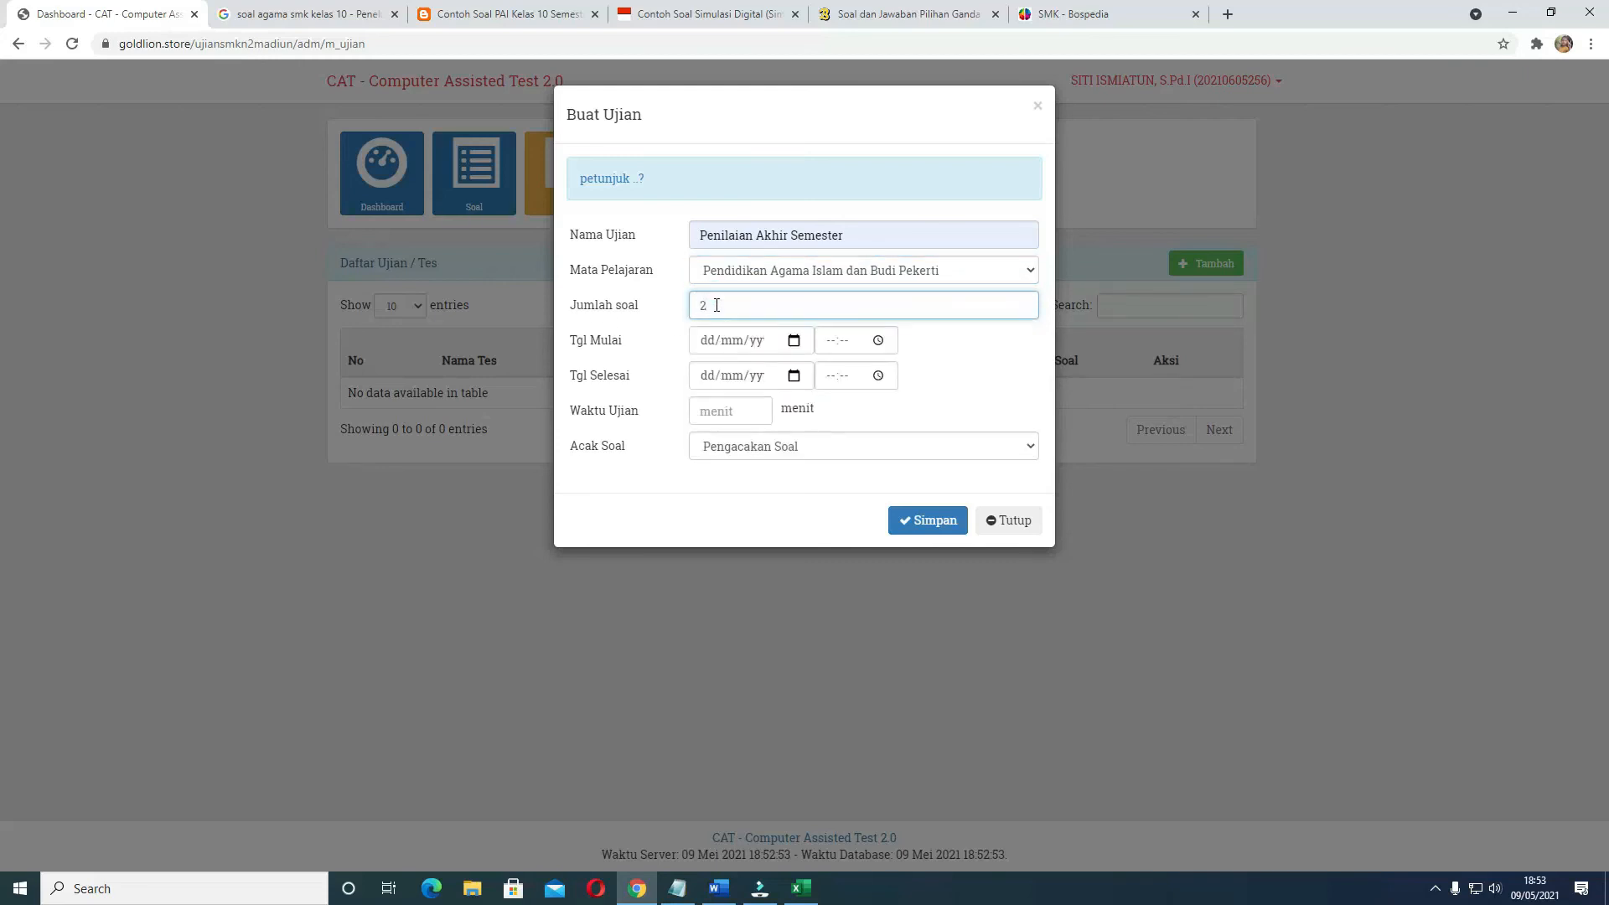
Set the exam's Tgl Mulai to 09/05/2021 at 18:53
click(794, 340)
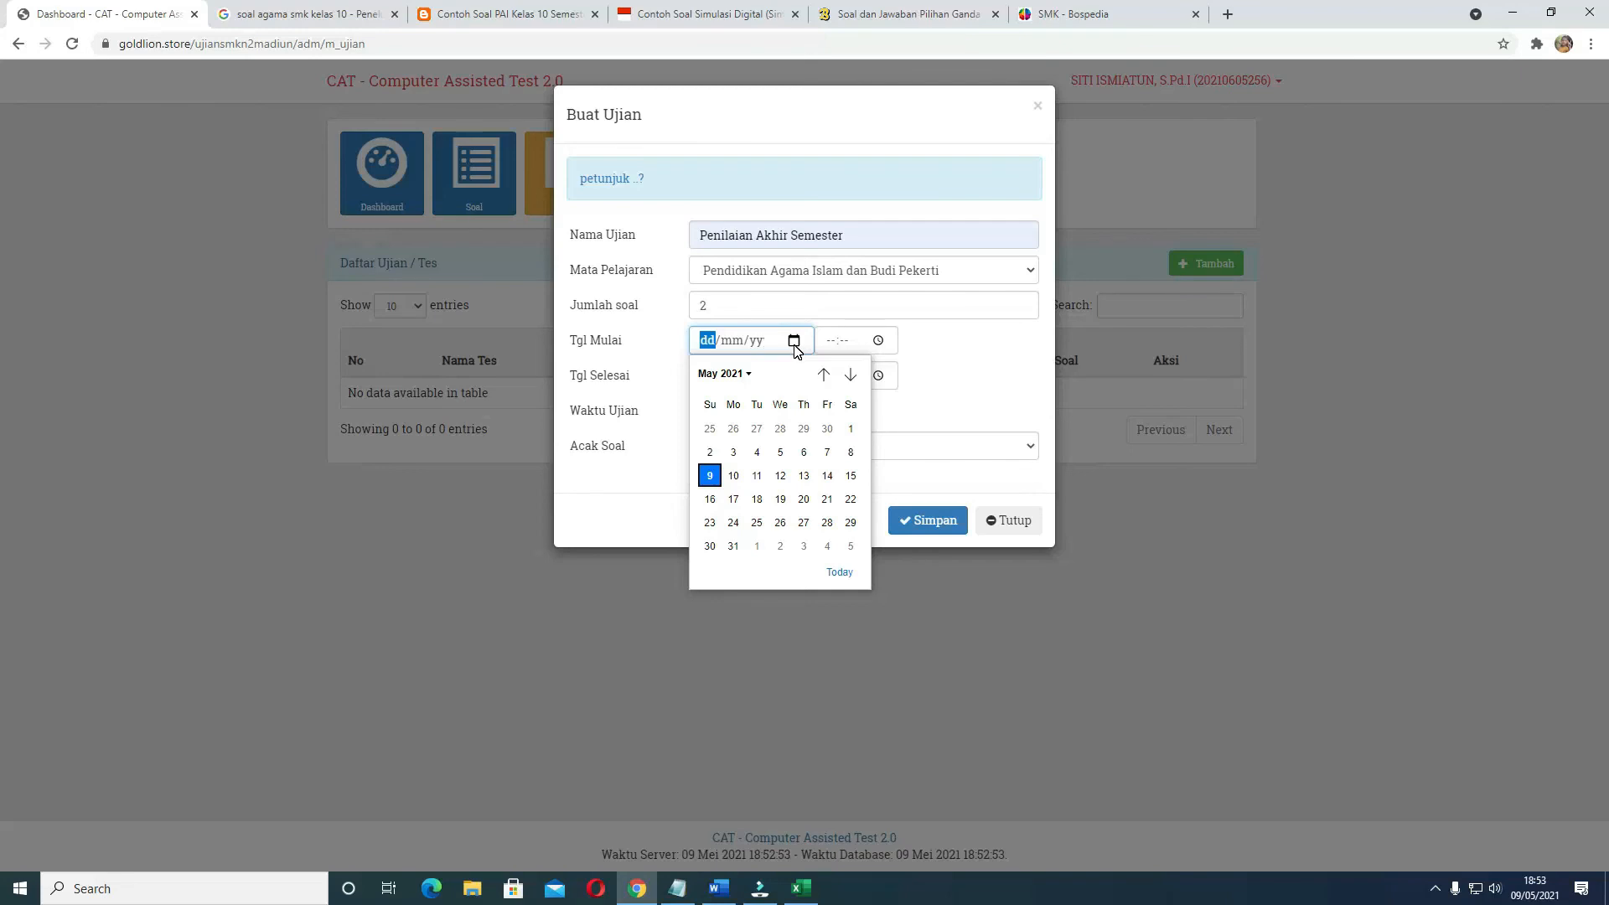
click(710, 476)
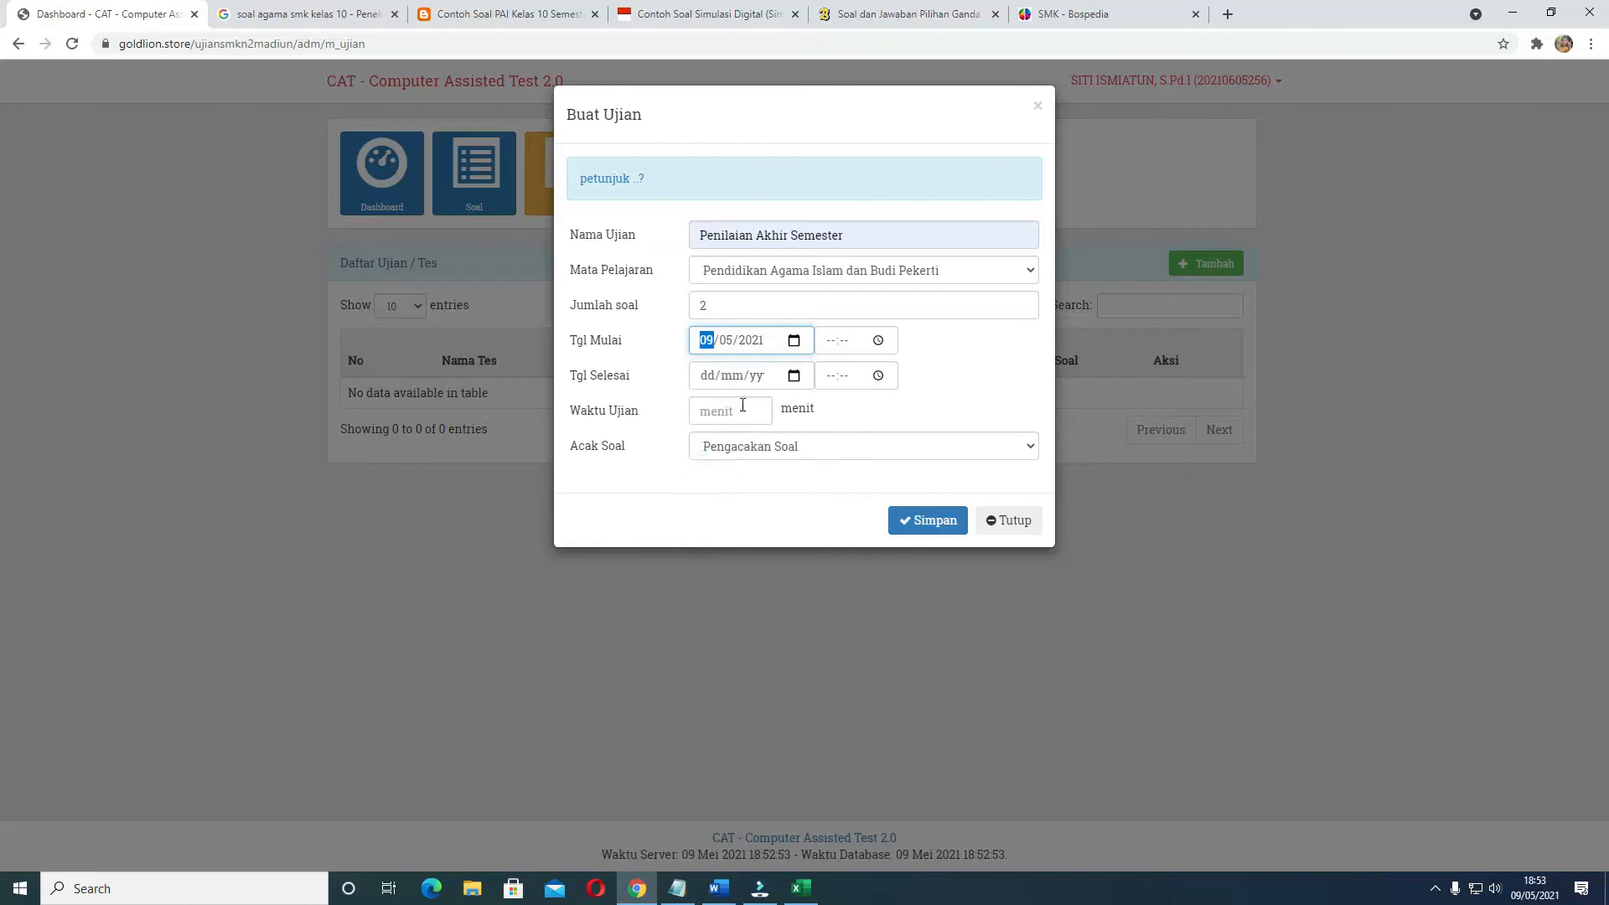
click(878, 341)
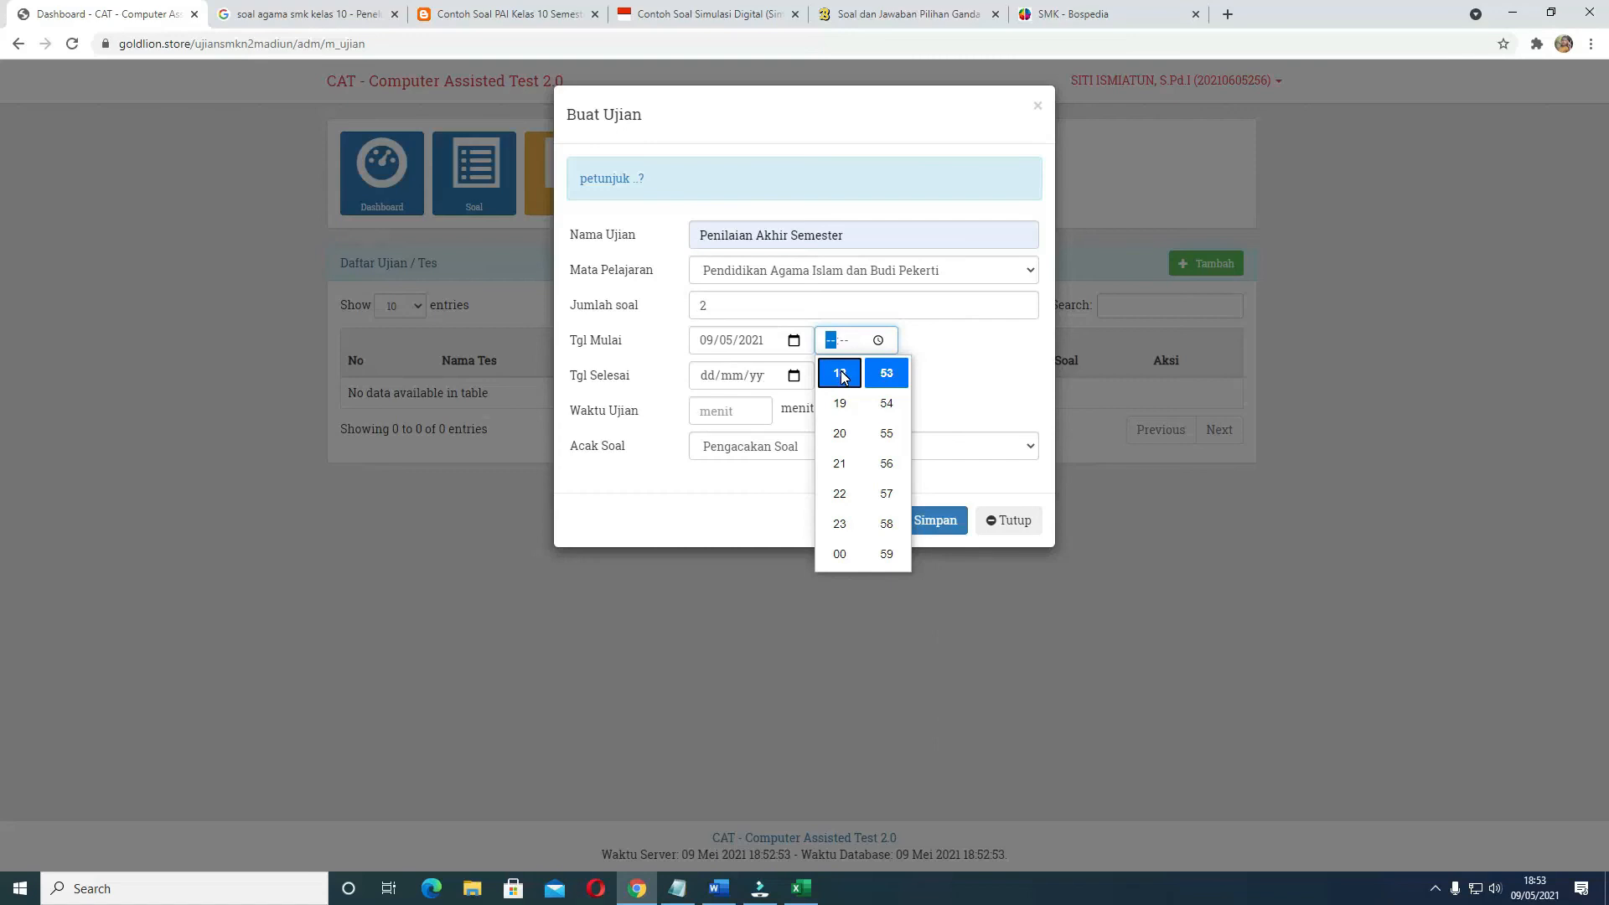
click(839, 373)
click(959, 369)
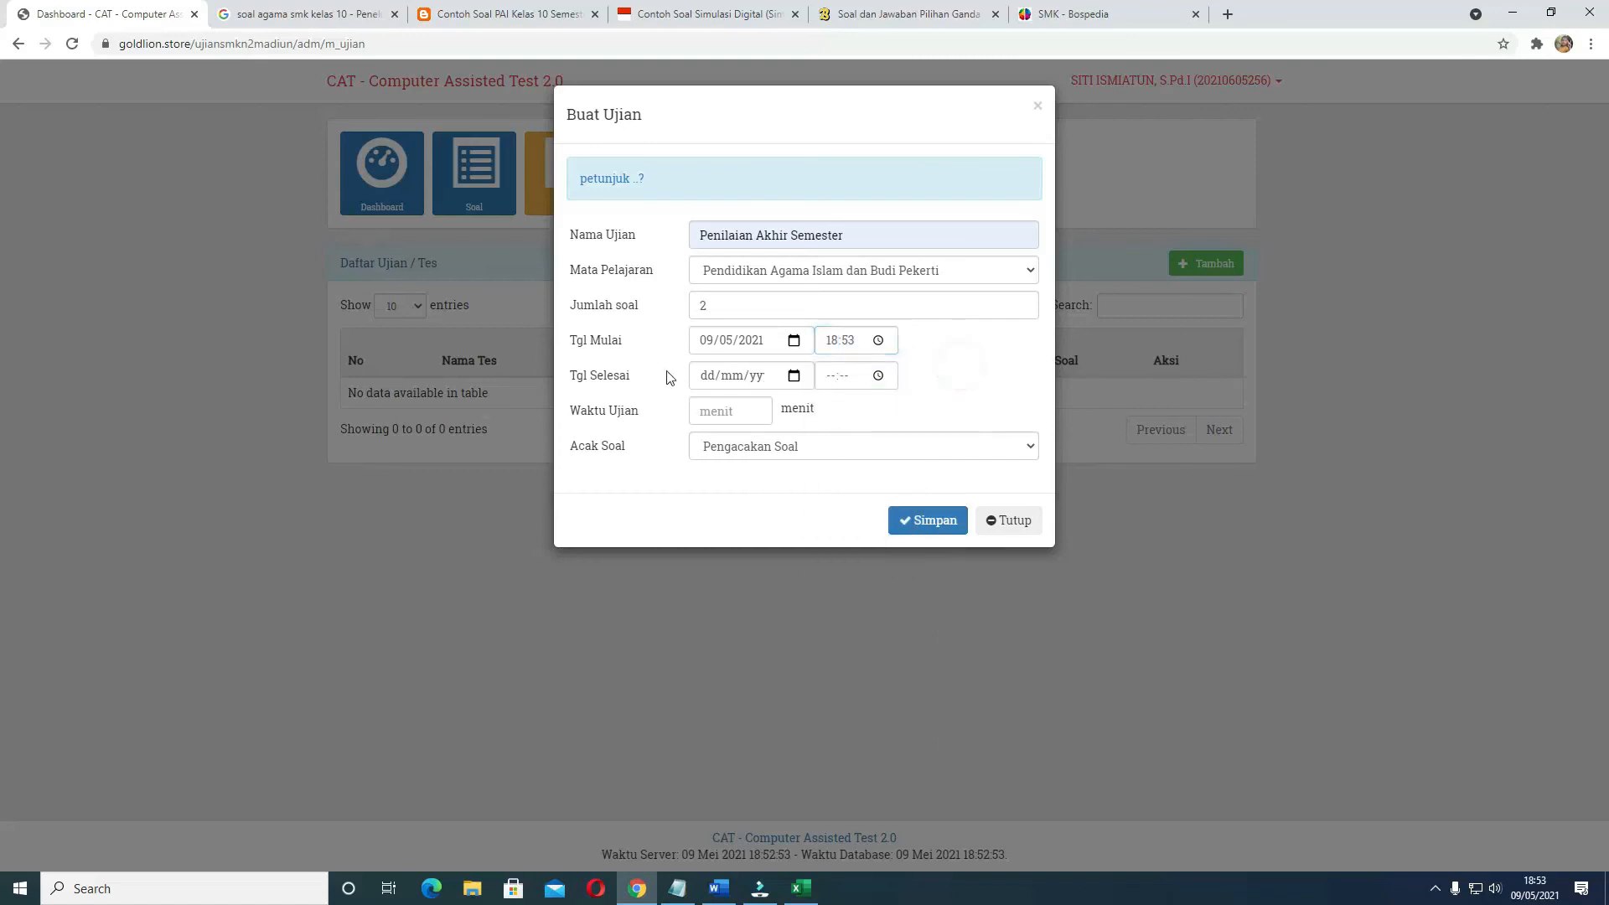
Set the exam's Tgl Selesai to 09/05/2021 at 19:03
click(794, 376)
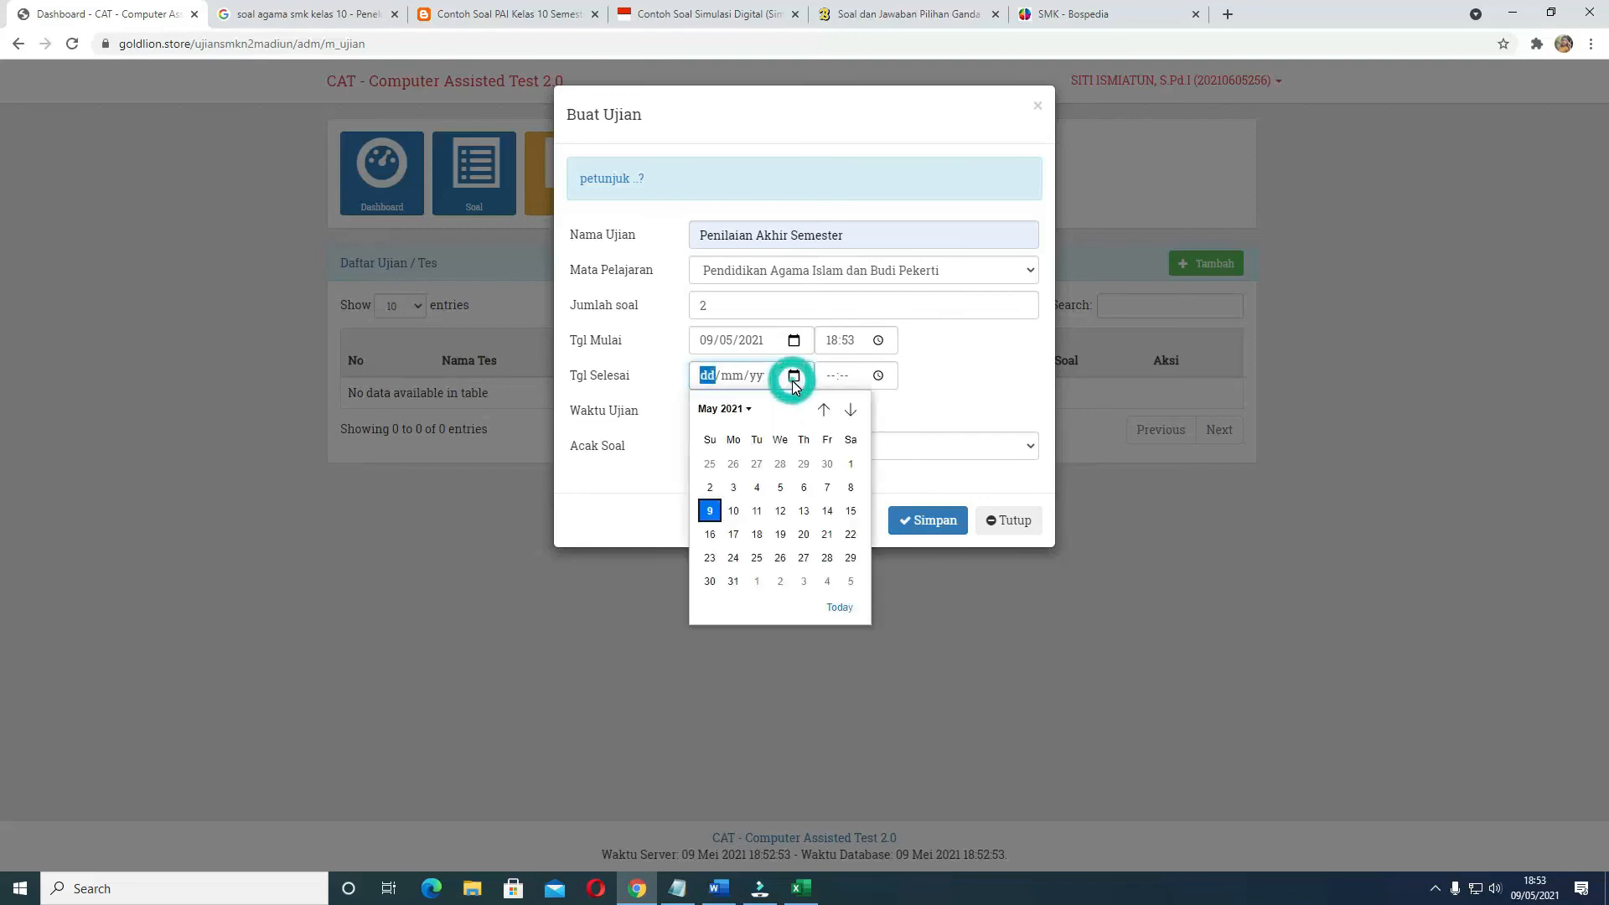
click(711, 511)
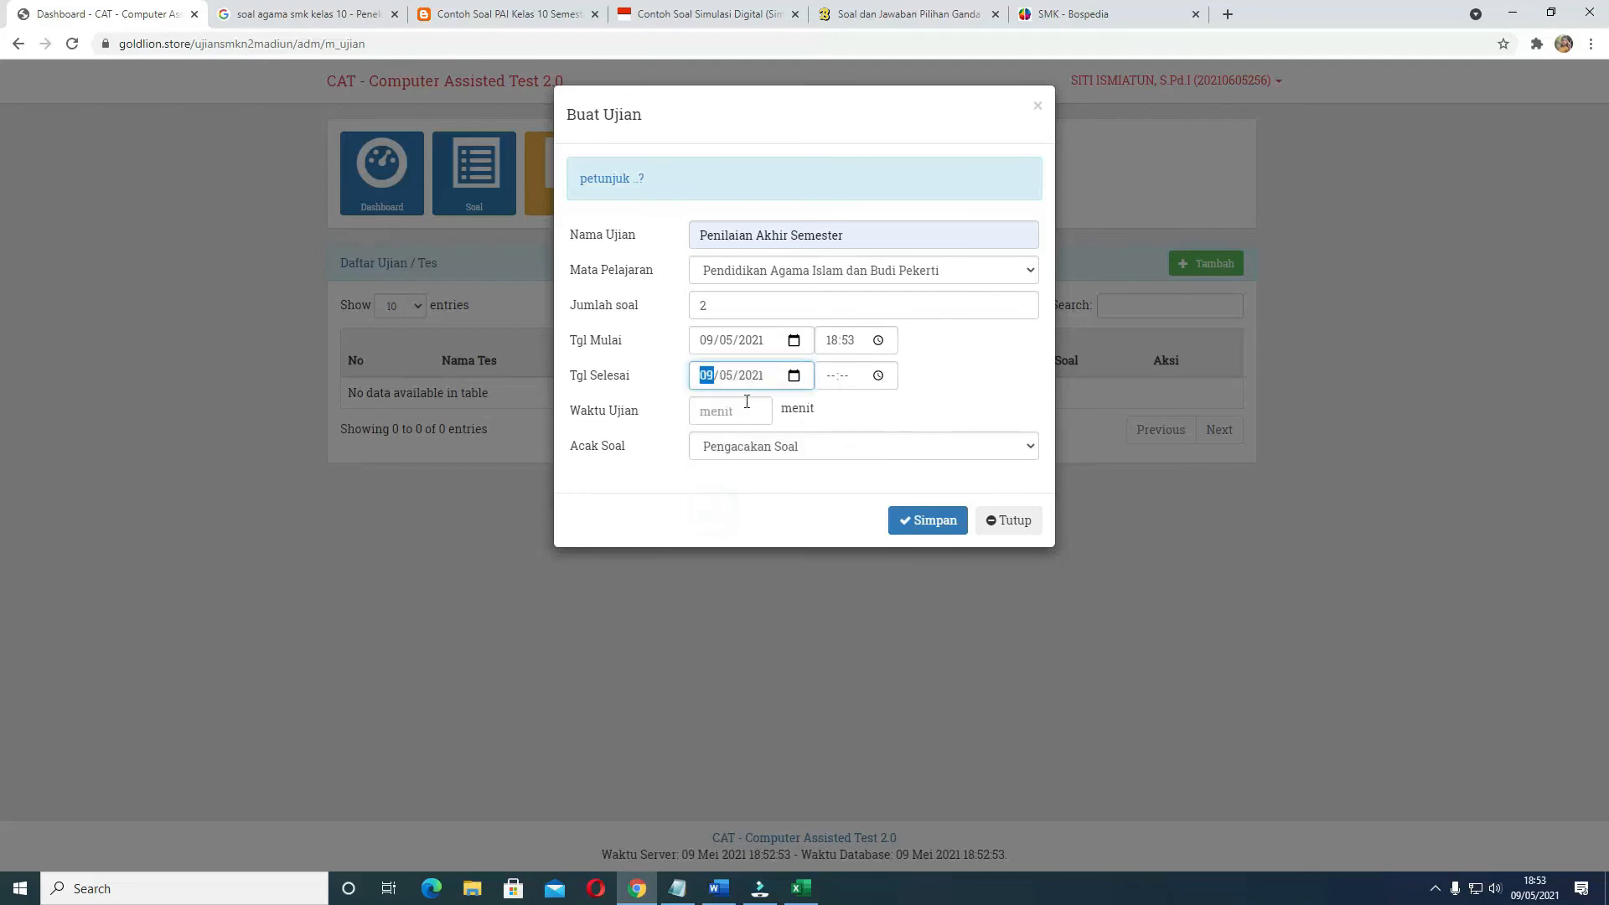
click(878, 376)
key(Escape)
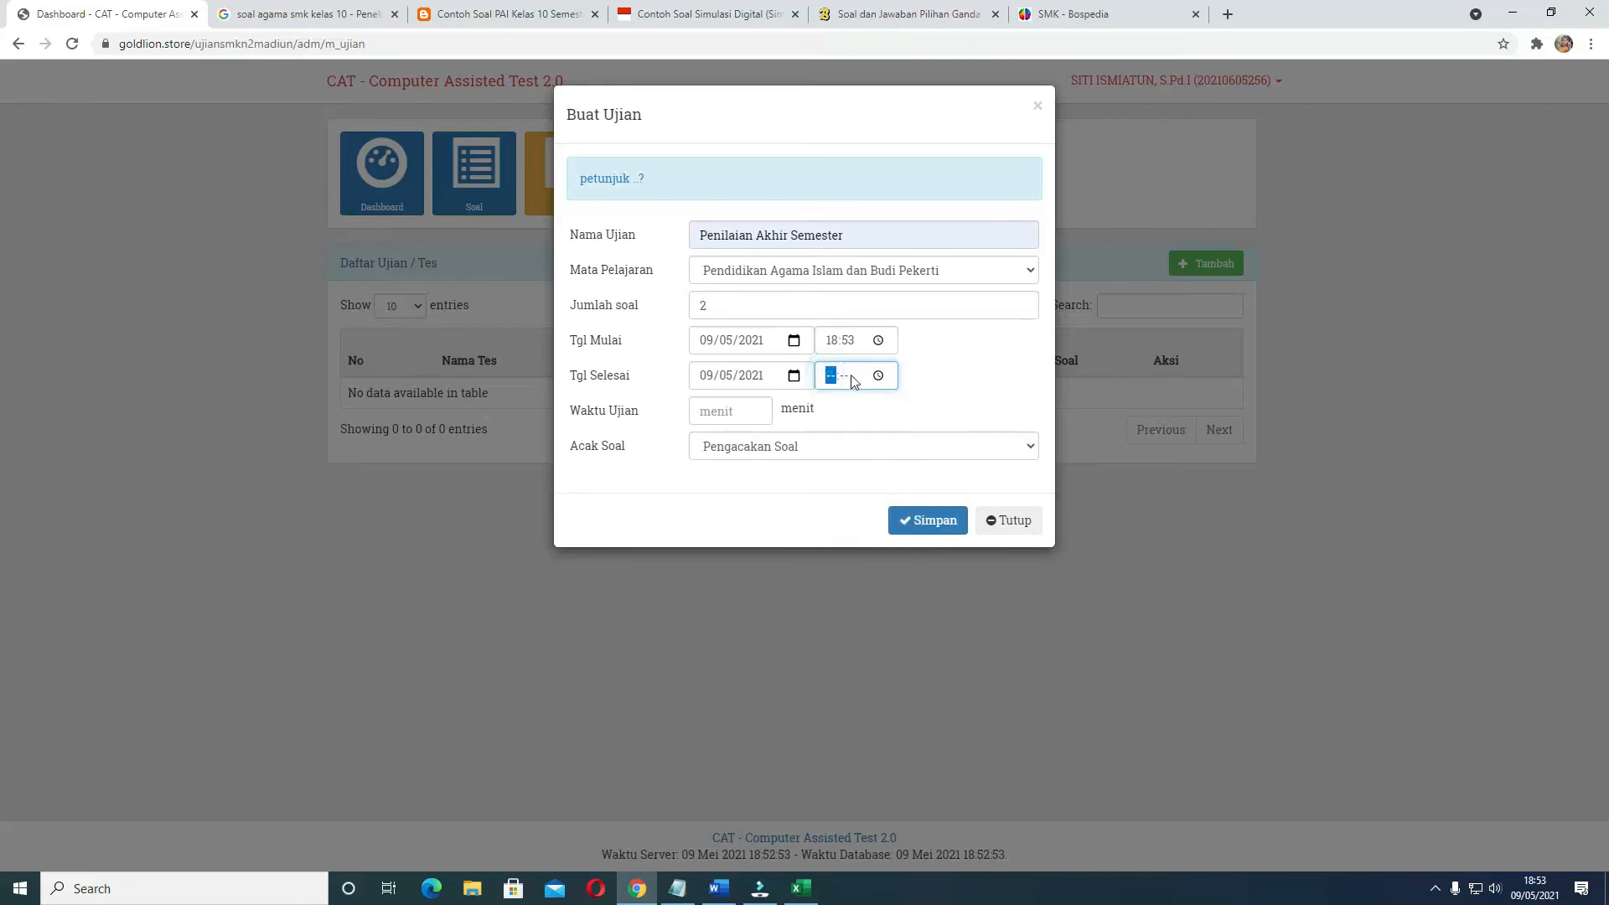
click(878, 377)
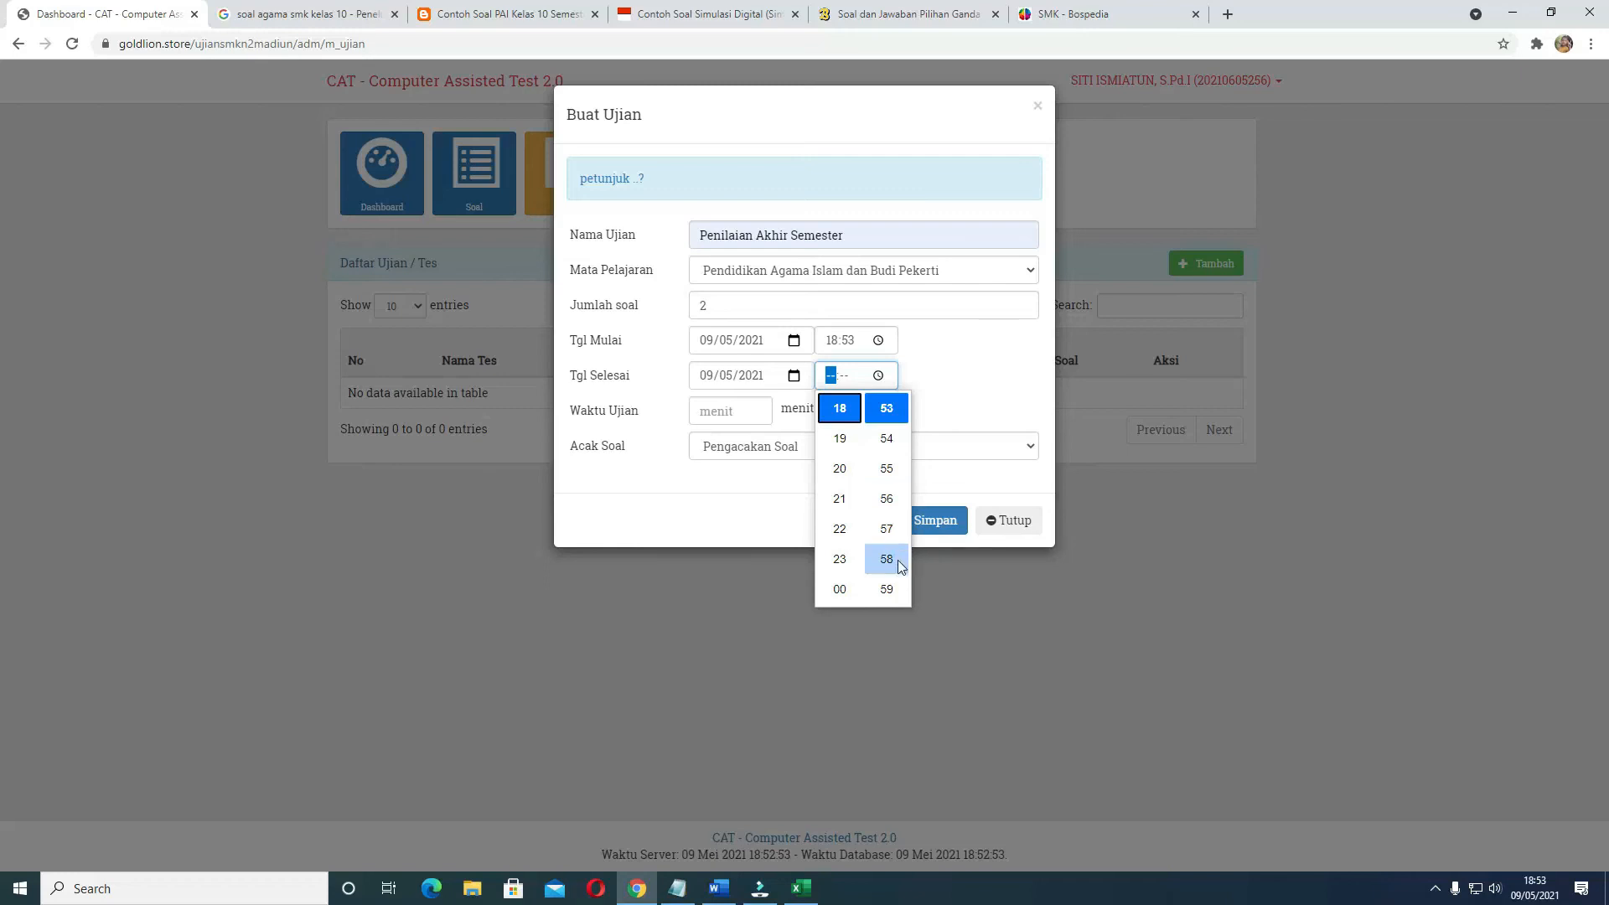
click(840, 438)
scroll(888, 452, up, 5)
scroll(897, 452, up, 7)
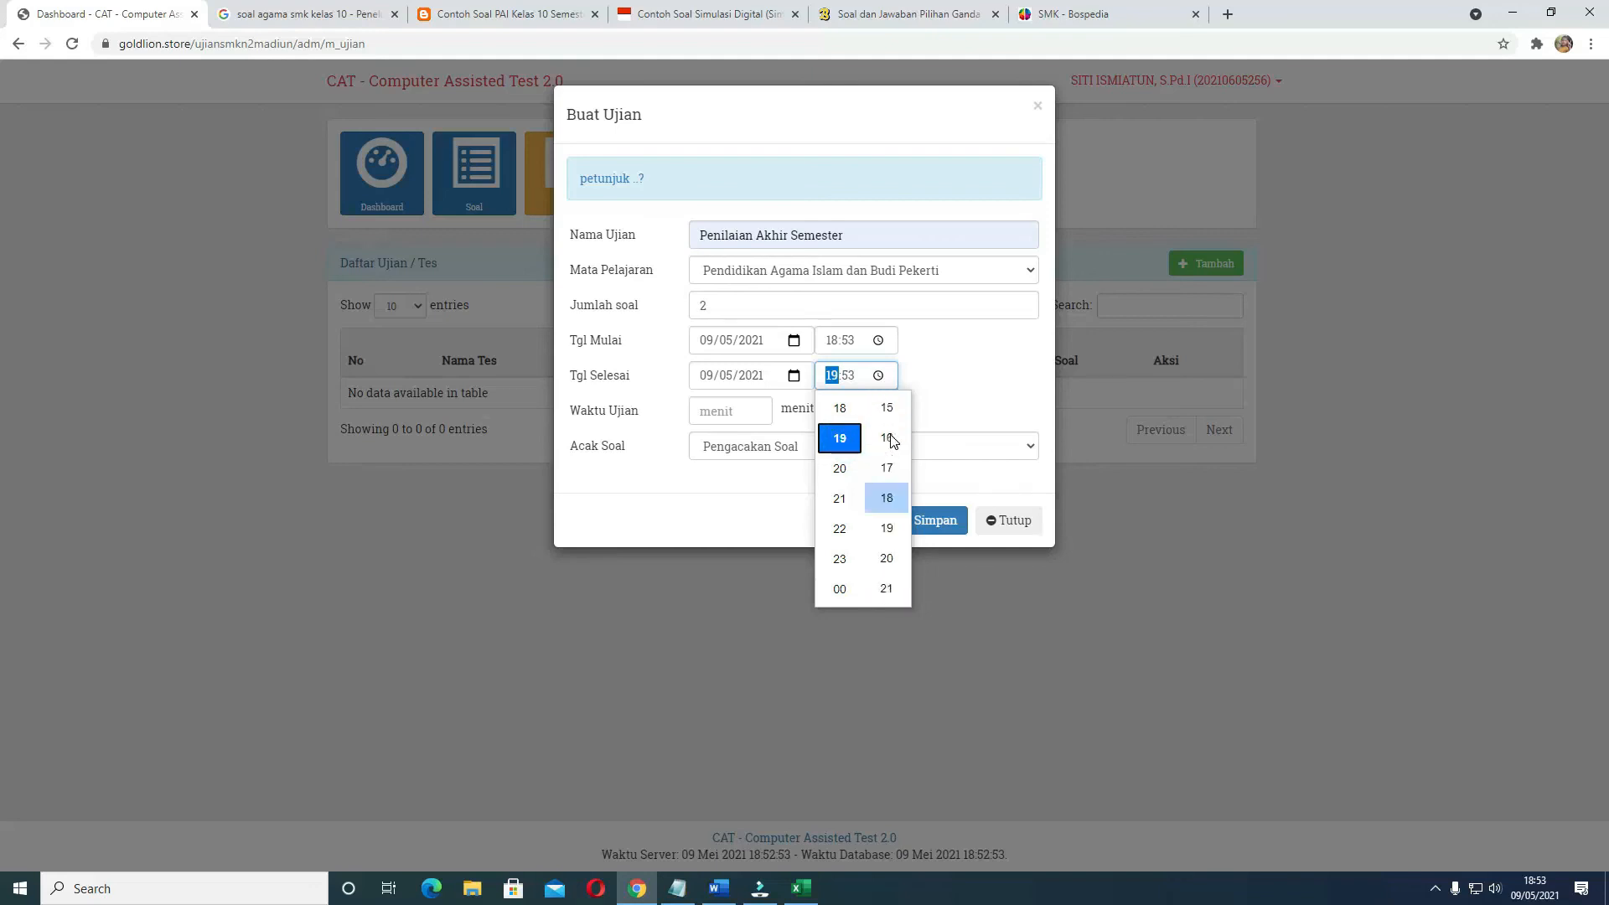
scroll(894, 437, down, 10)
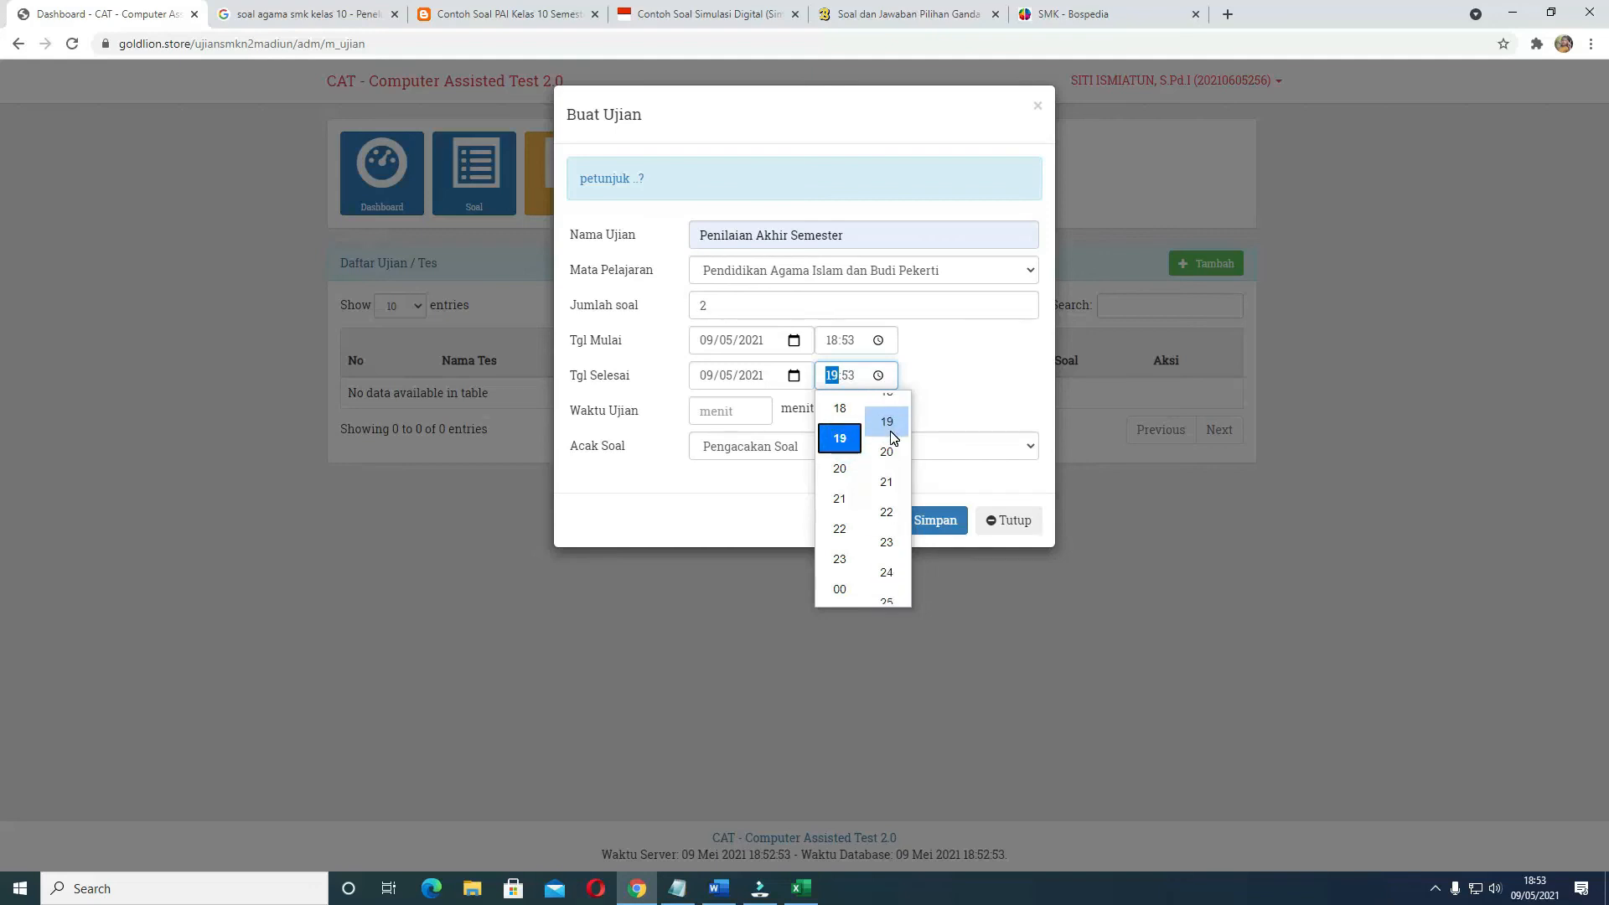
scroll(893, 438, down, 2)
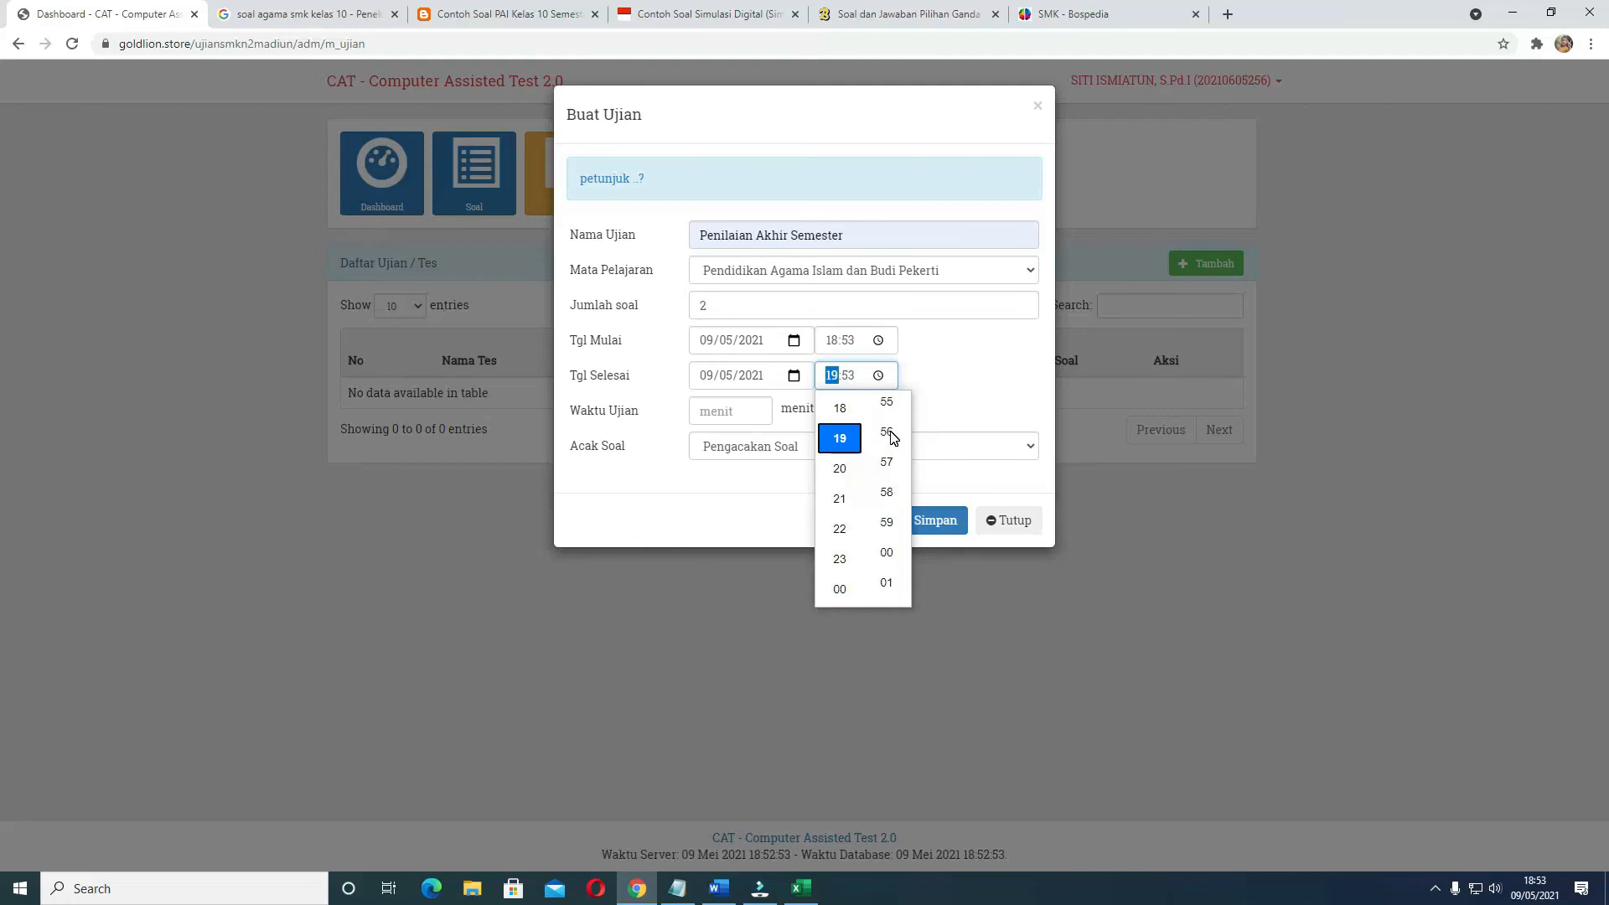
scroll(895, 437, down, 2)
click(890, 470)
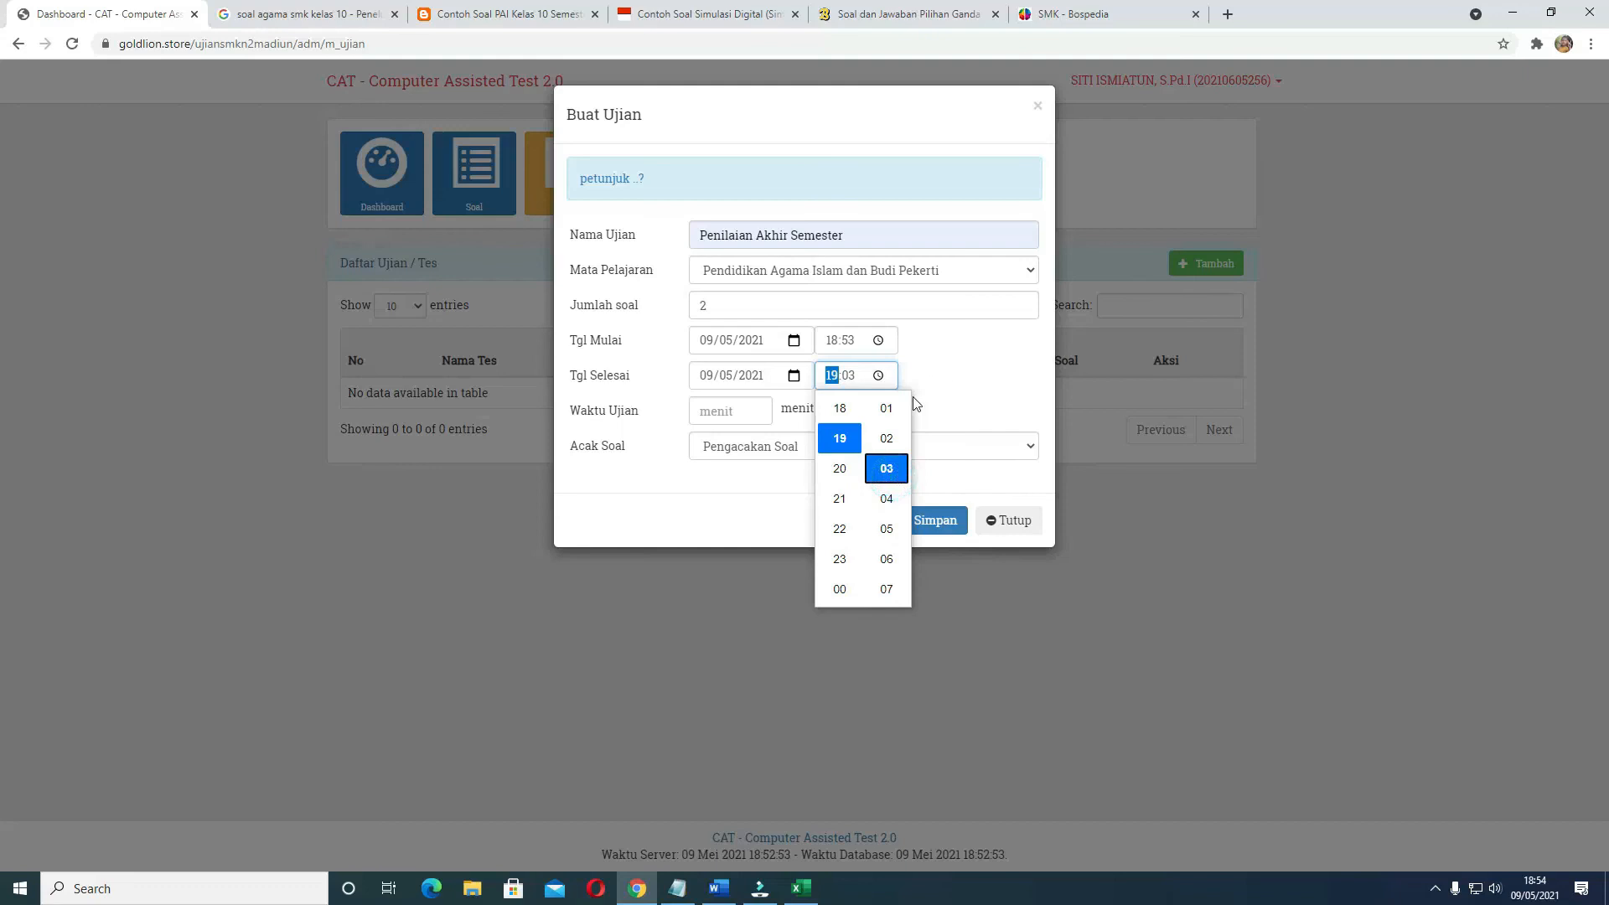
Set Waktu Ujian to 10 menit and Acak Soal to Soal Diacak, and save the exam
click(704, 411)
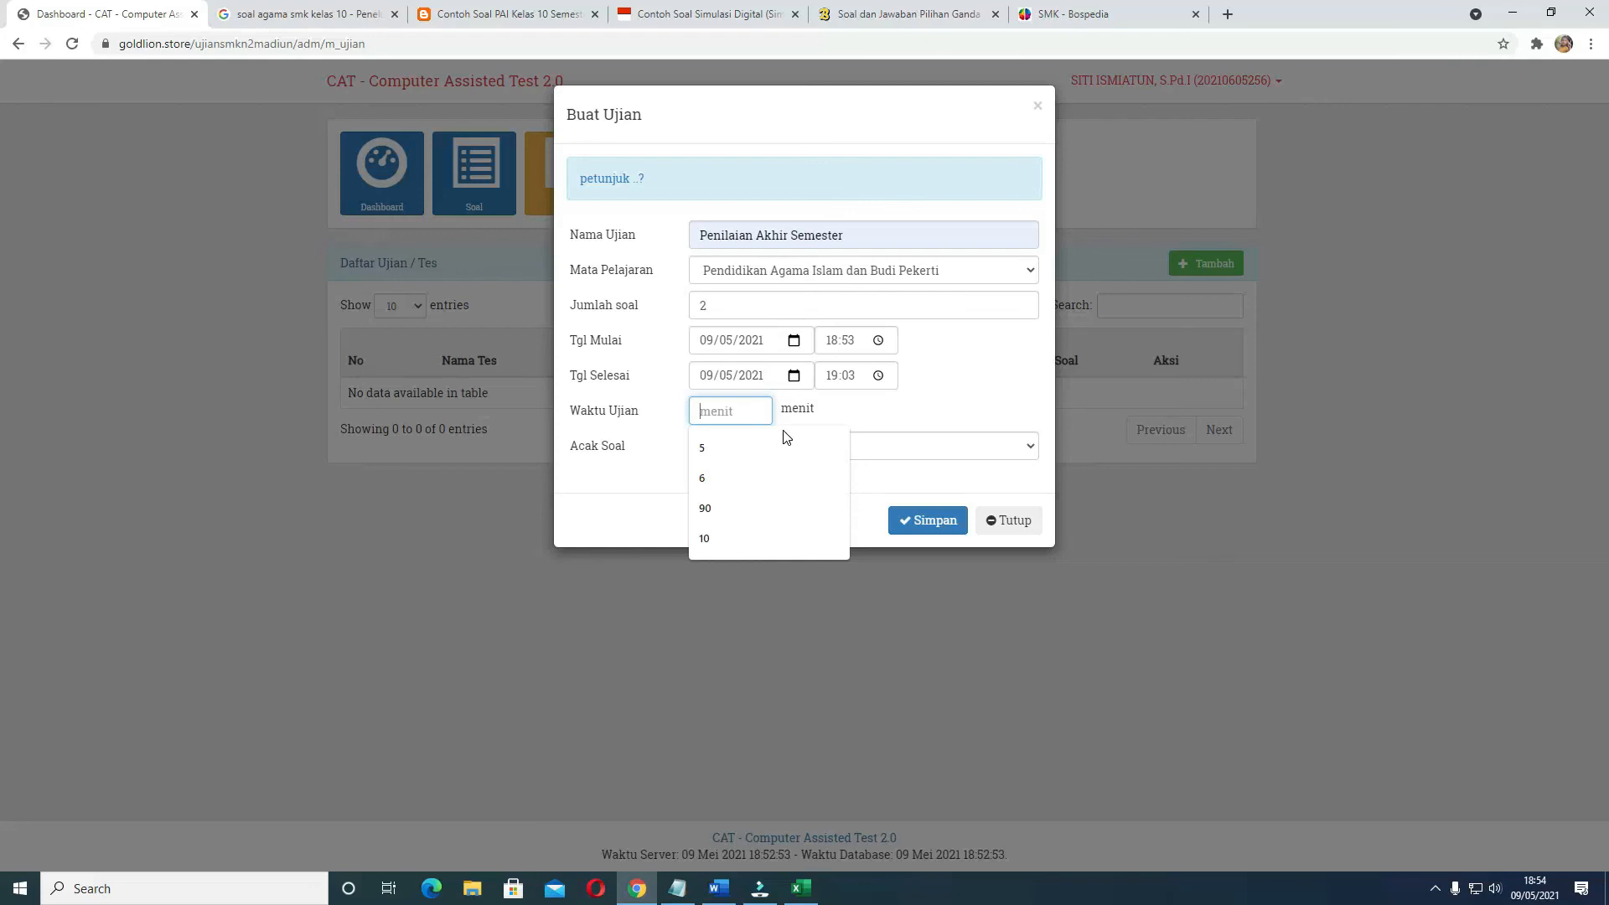
text(10)
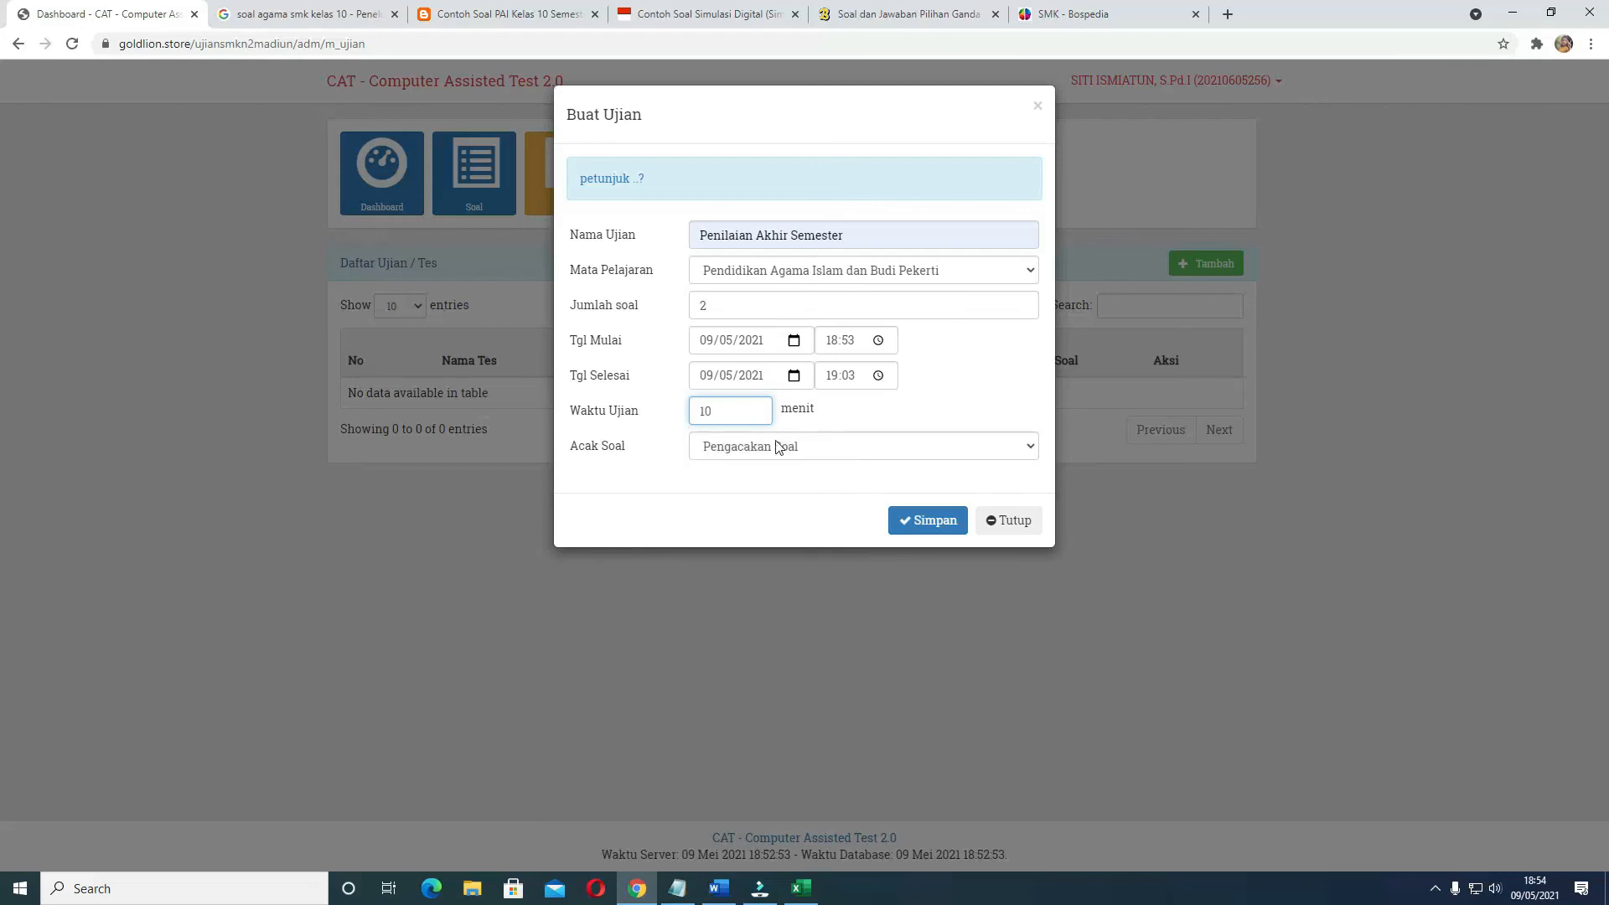
click(755, 446)
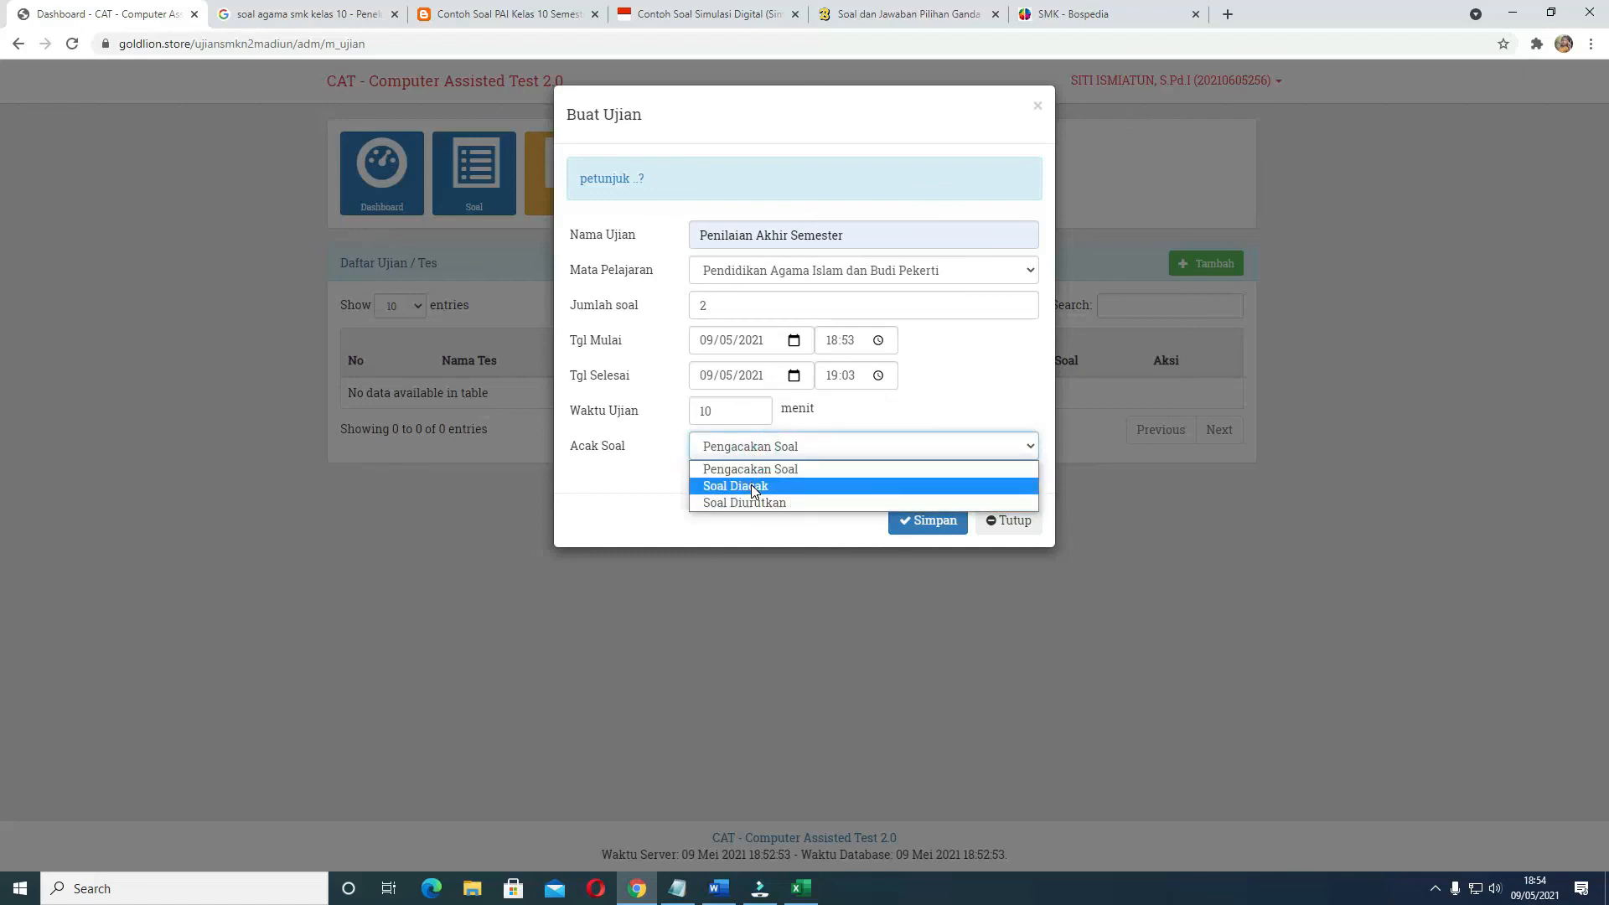
click(754, 487)
click(927, 532)
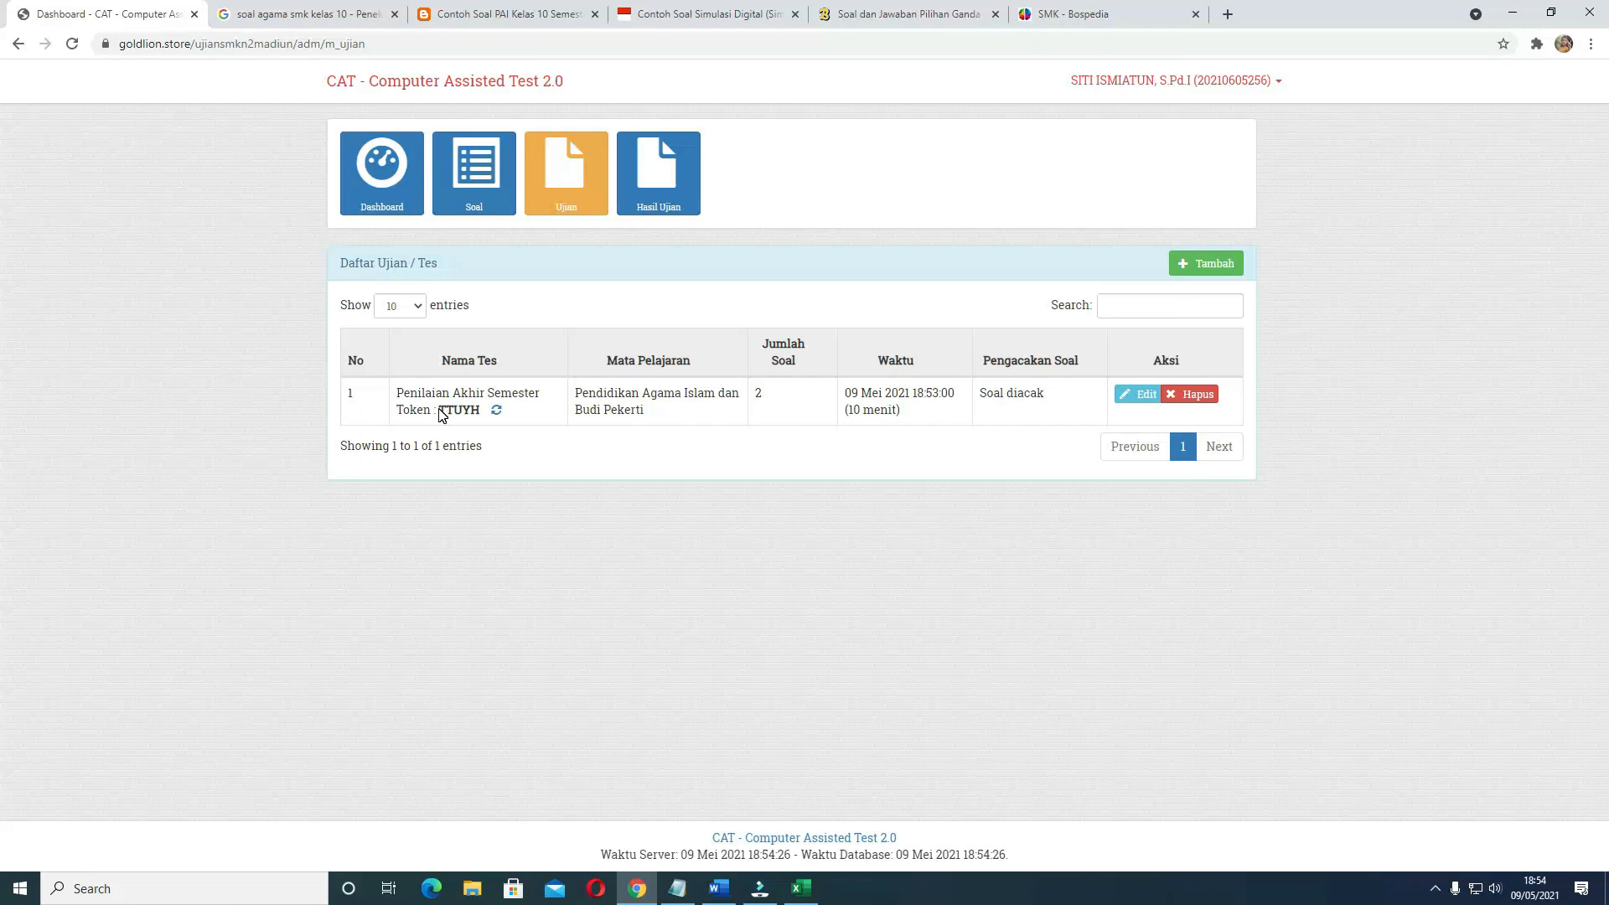
Highlight the token and the Mata Pelajaran of the Penilaian Akhir Semester exam in the exam list
drag(439, 410, 485, 425)
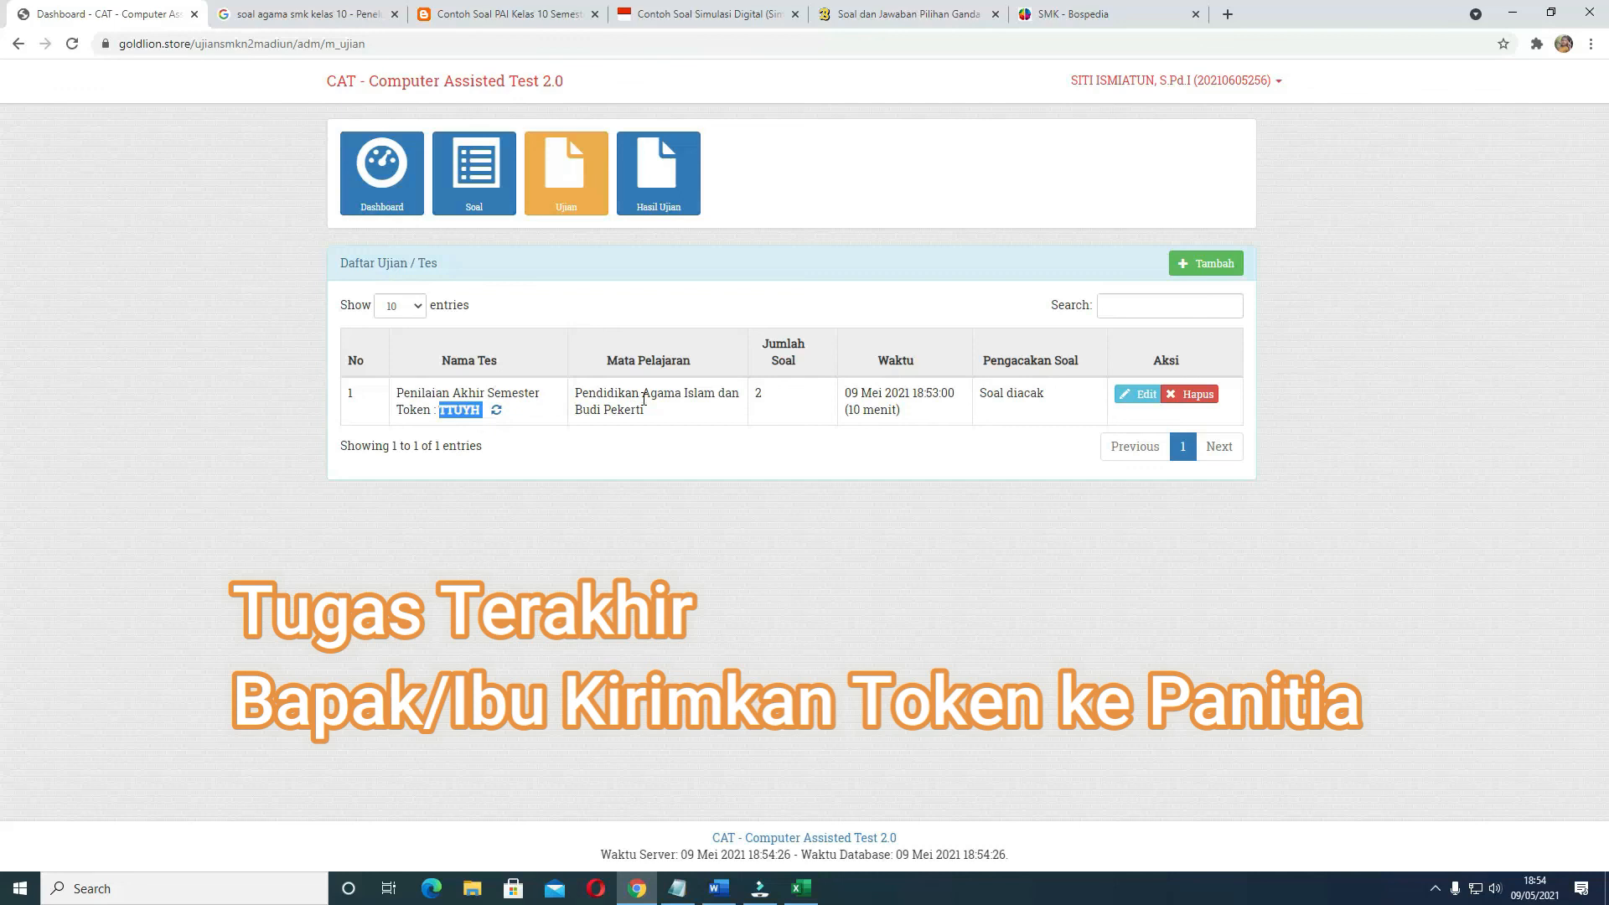
drag(578, 393, 660, 427)
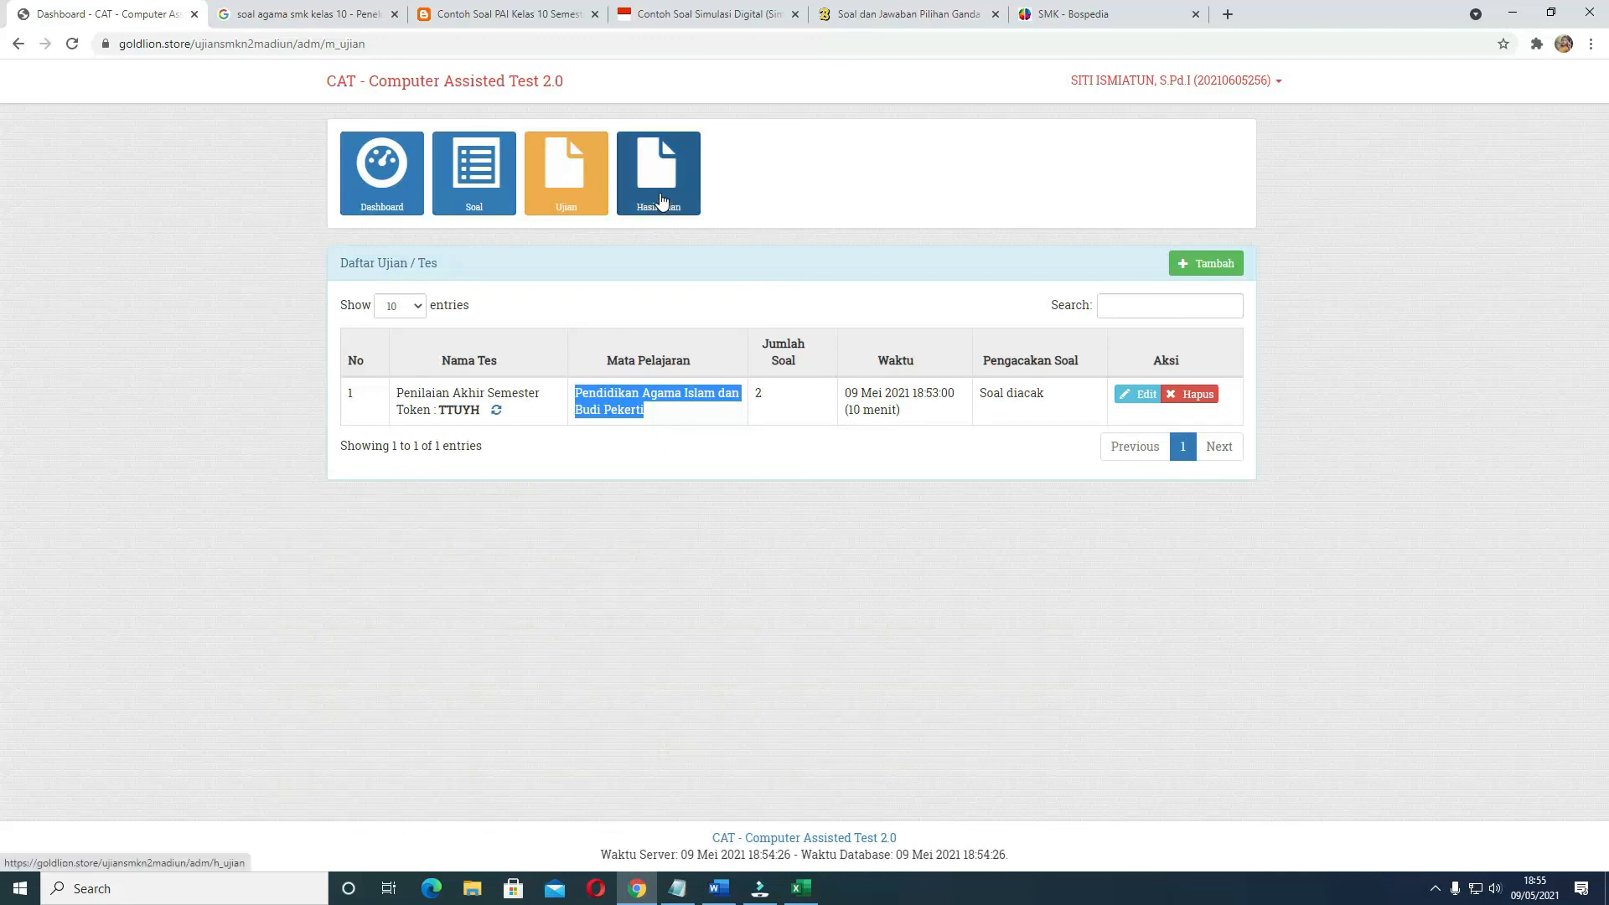
View the results of the Penilaian Akhir Semester exam and their printable report, and return to the results page
click(660, 203)
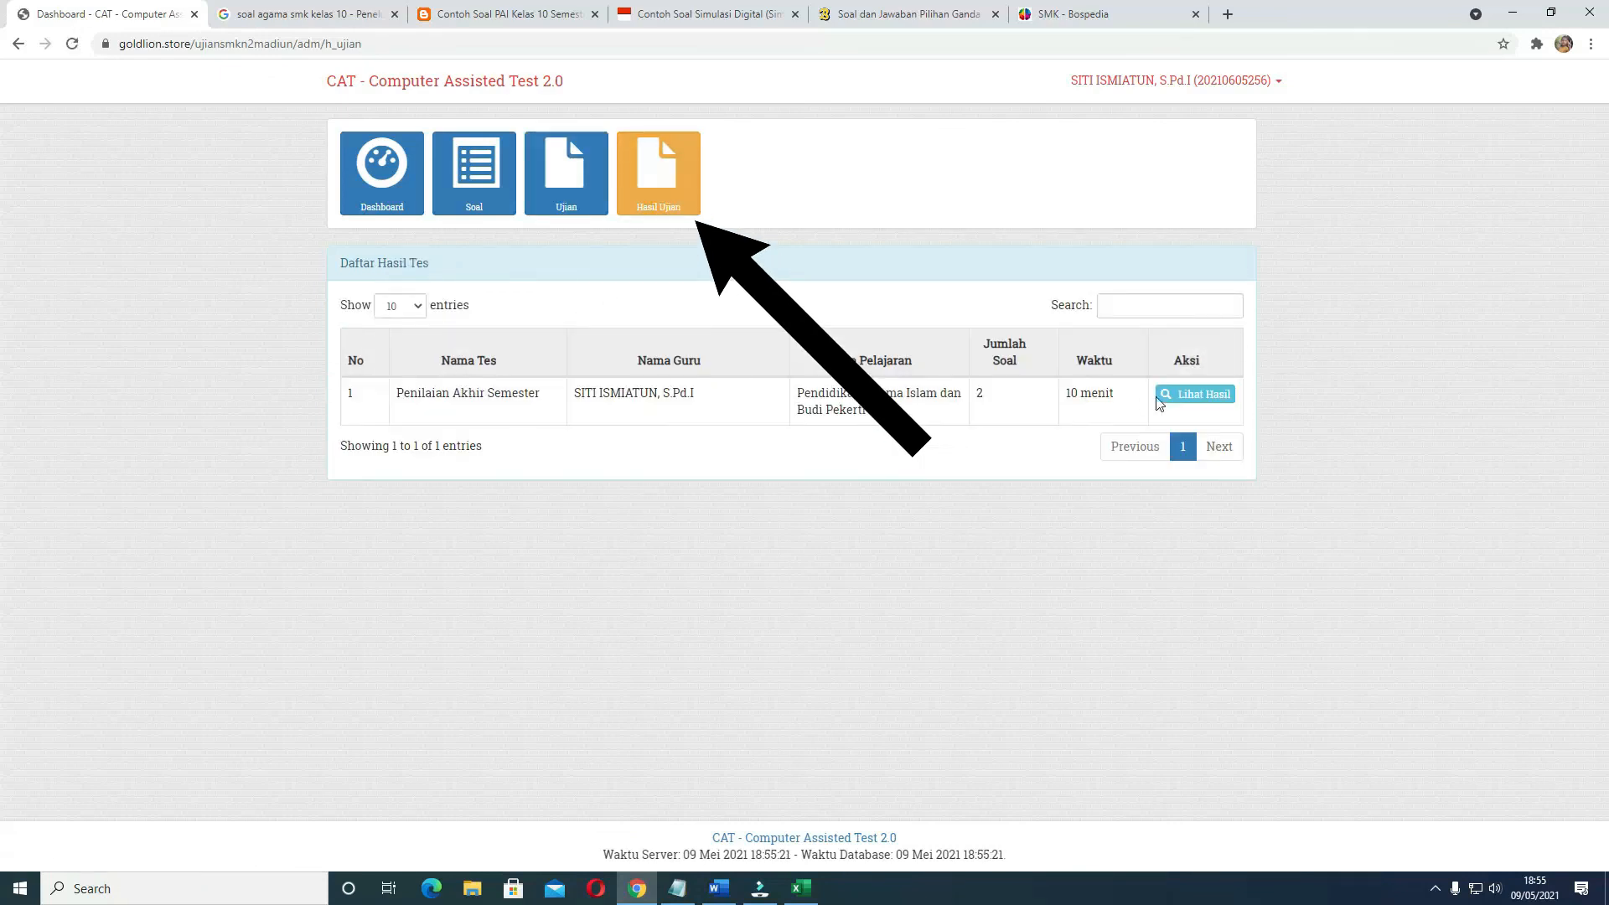
click(1212, 401)
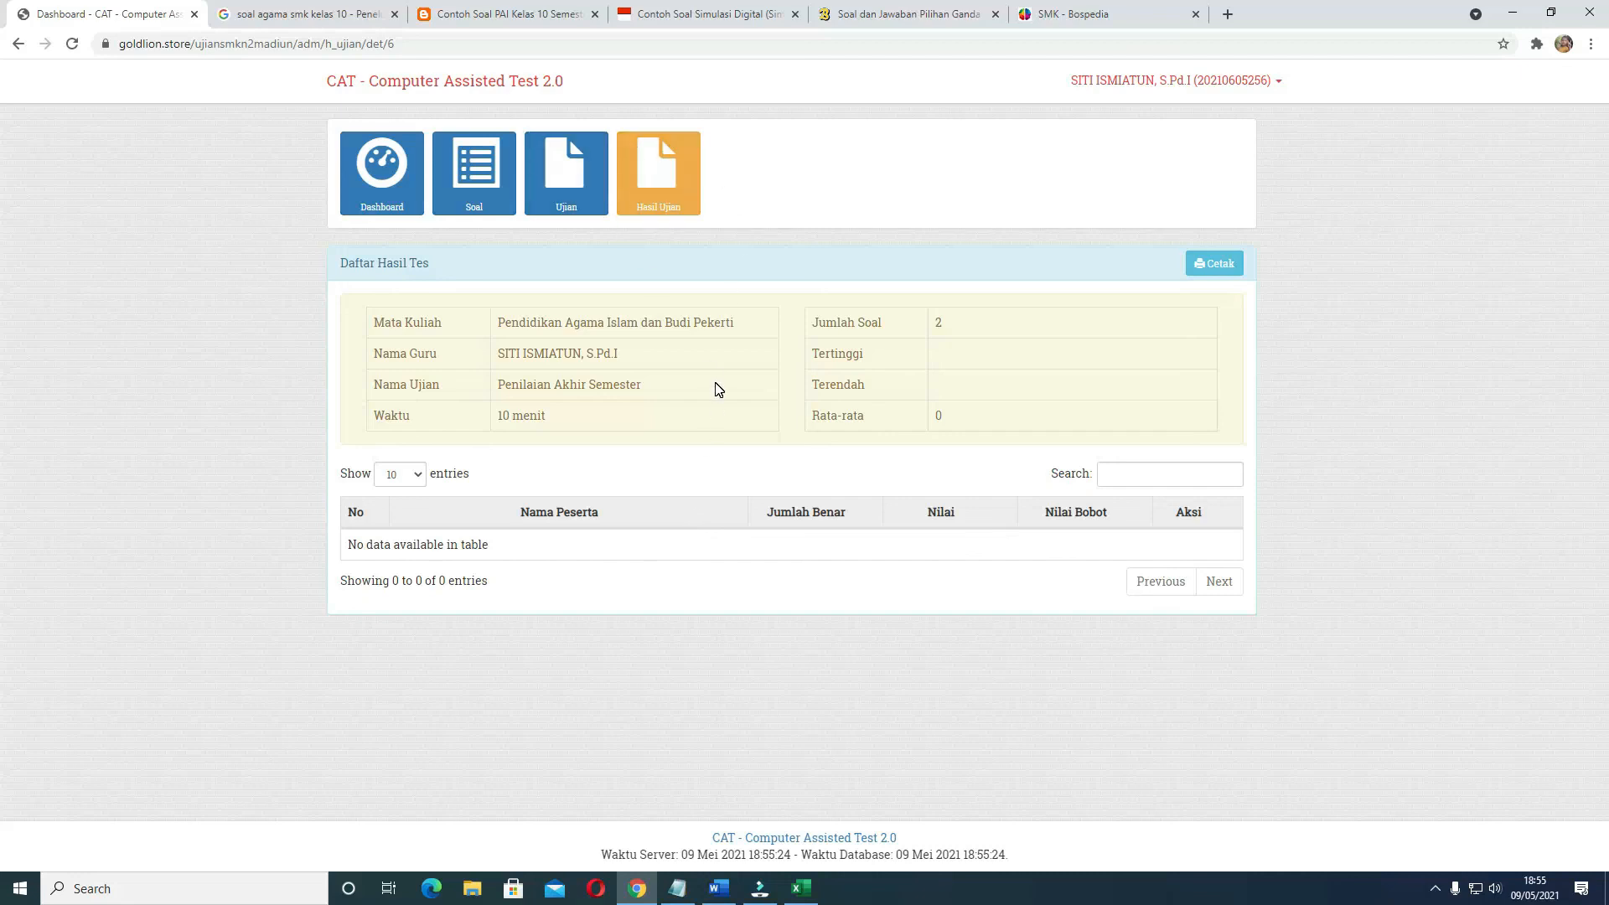
click(1221, 266)
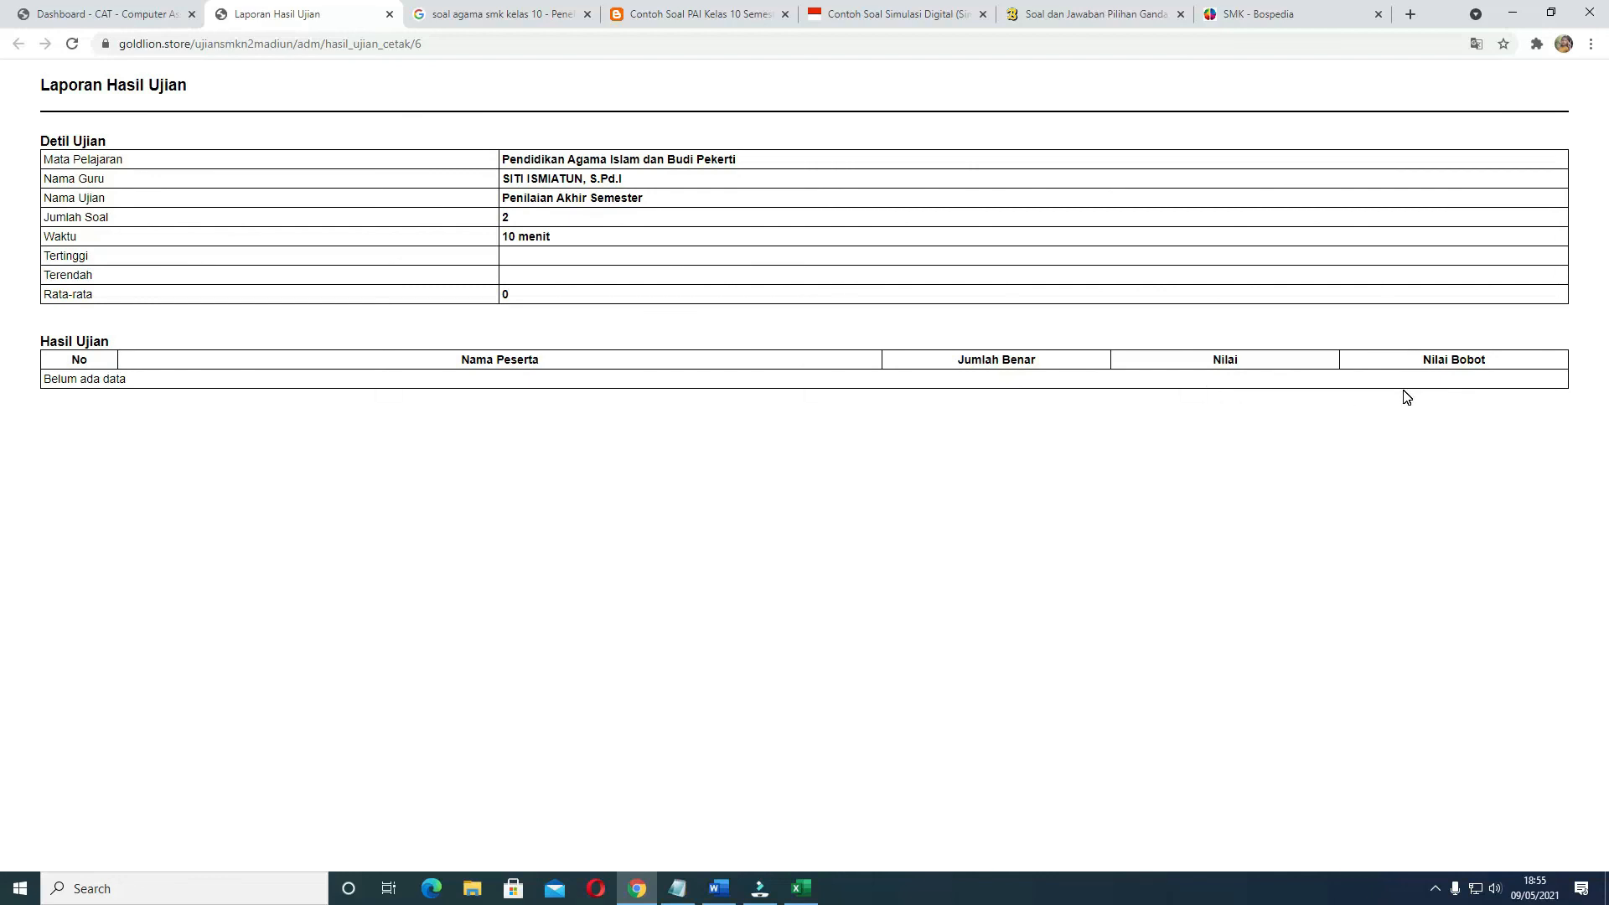
click(390, 14)
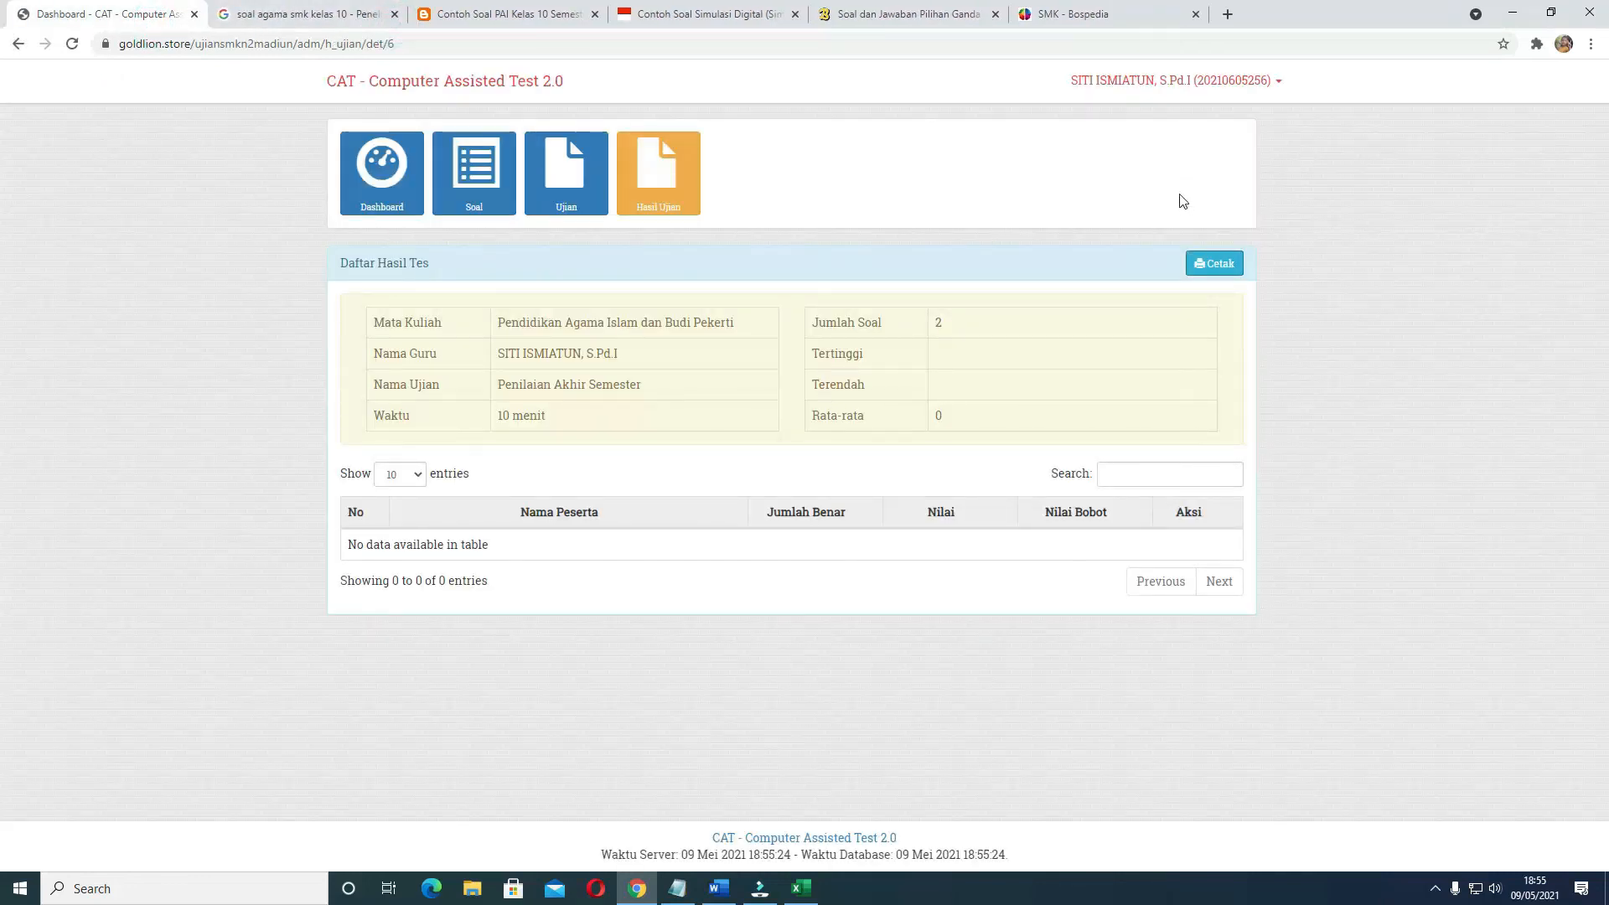
Log out of the teacher account and confirm the logout
click(1131, 82)
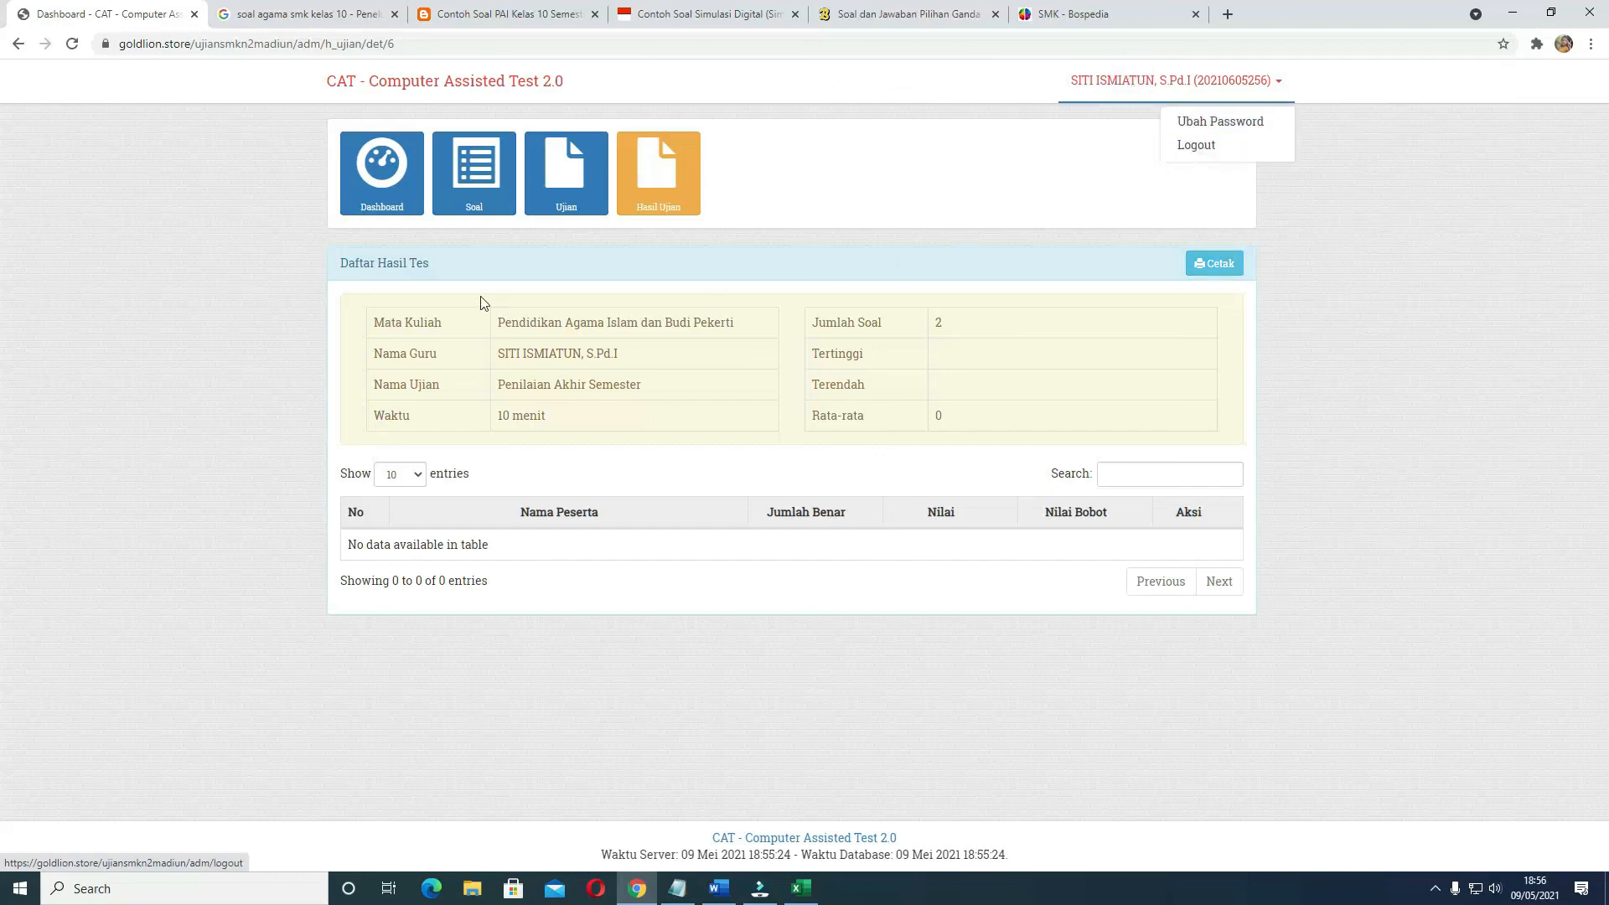
click(1198, 146)
click(886, 138)
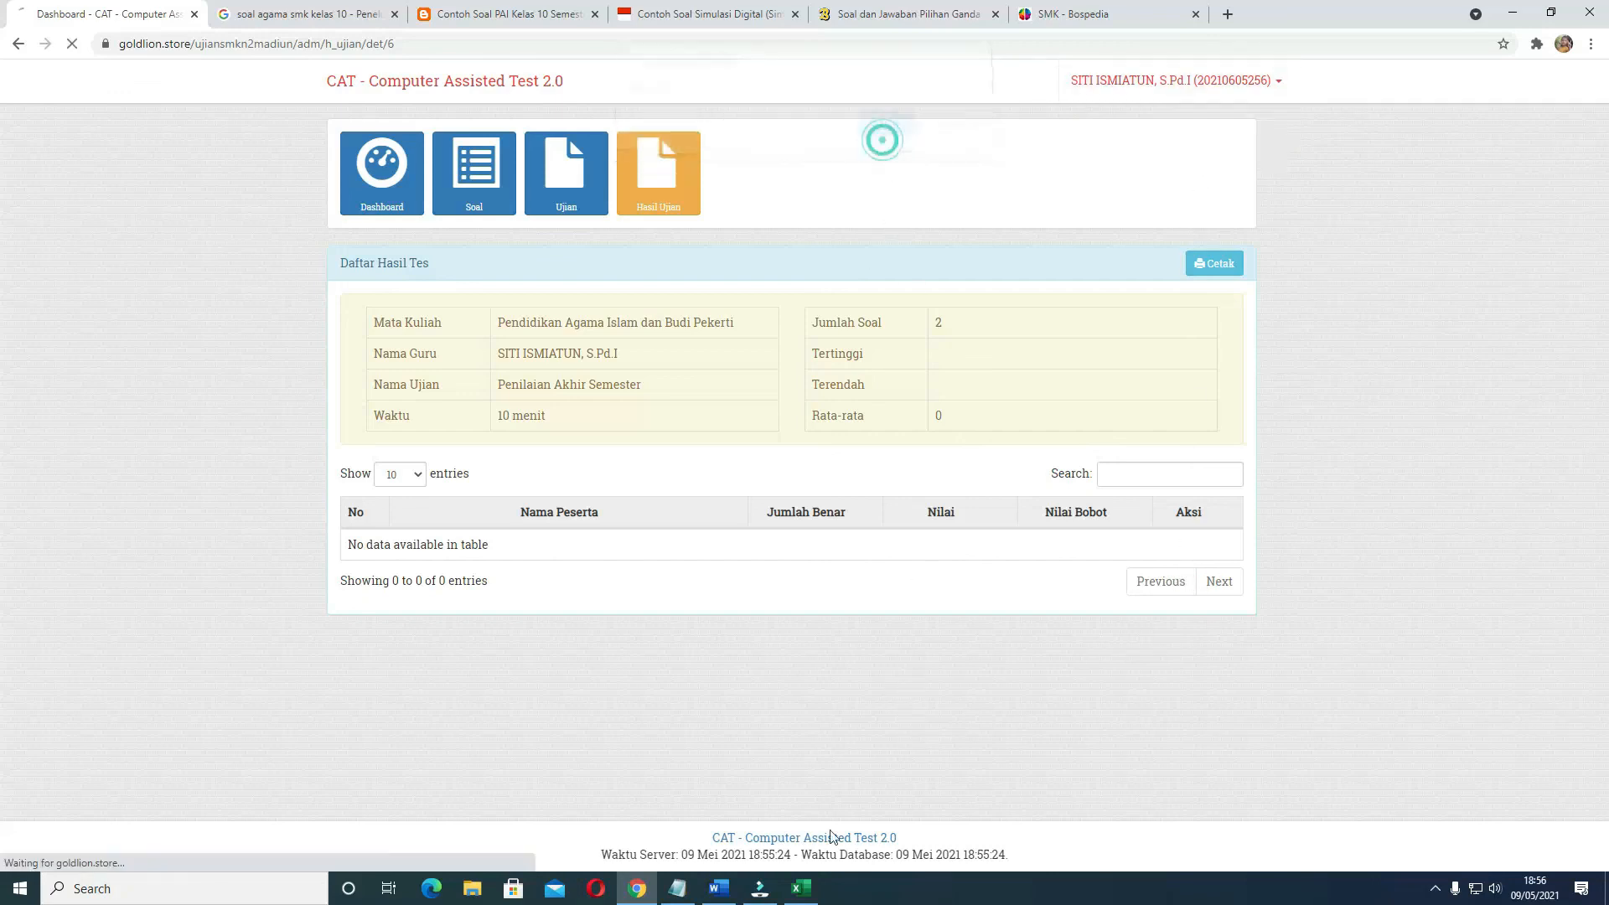